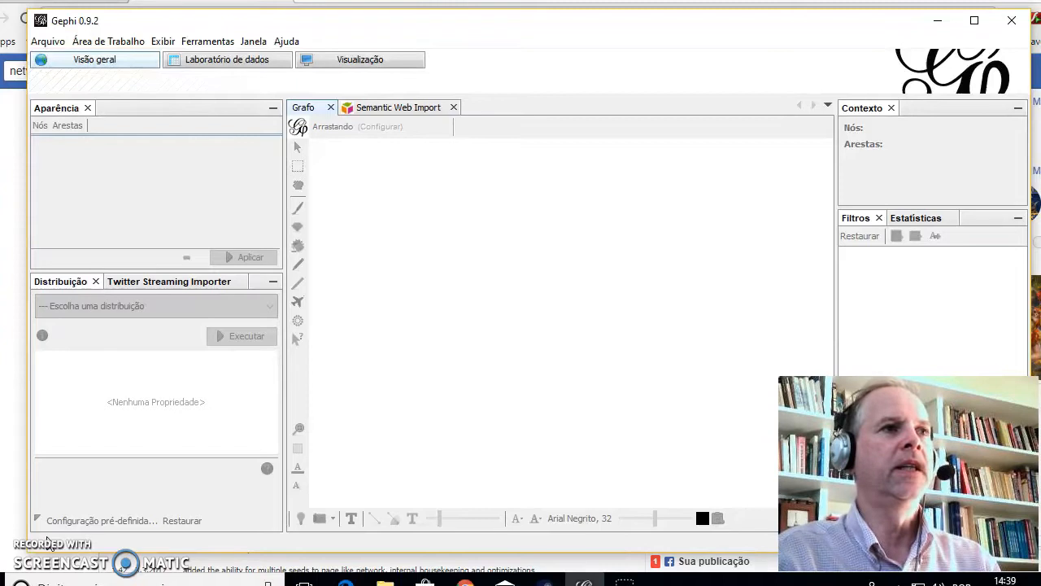
Step: Switch to the Netvizz page in the browser and open its search module
left_click(465, 579)
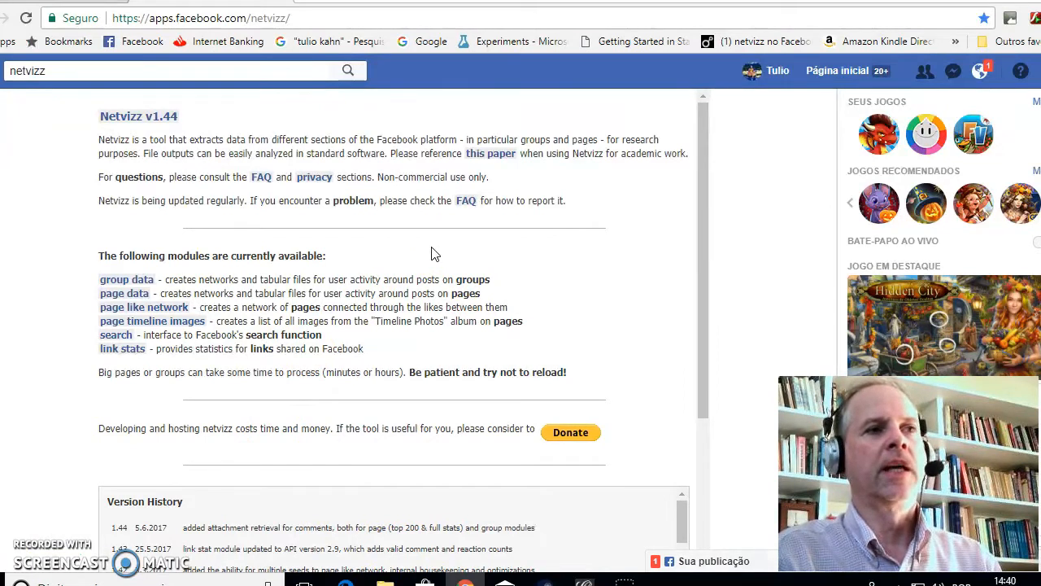
left_click(121, 118)
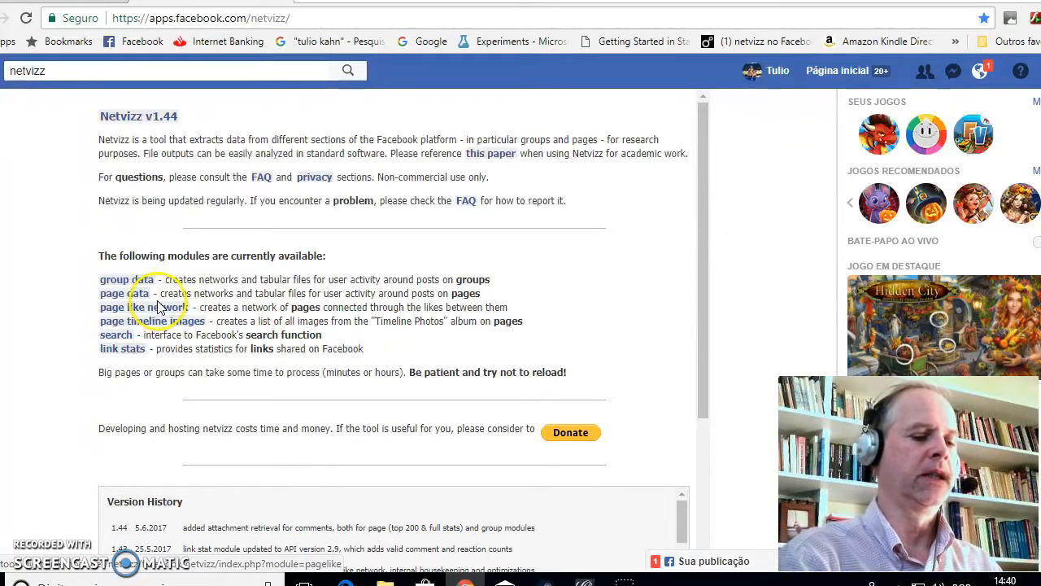
left_click(116, 335)
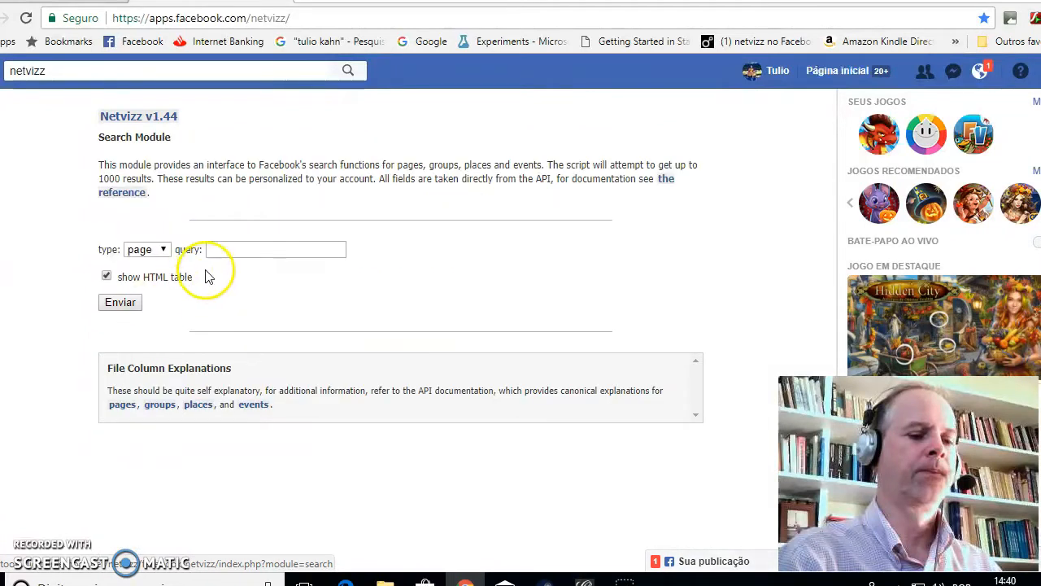
Step: Search Facebook pages for "coronel camilo" with the results shown as an HTML table
left_click(229, 249)
type("cam")
key("BackSpace")
key("BackSpace")
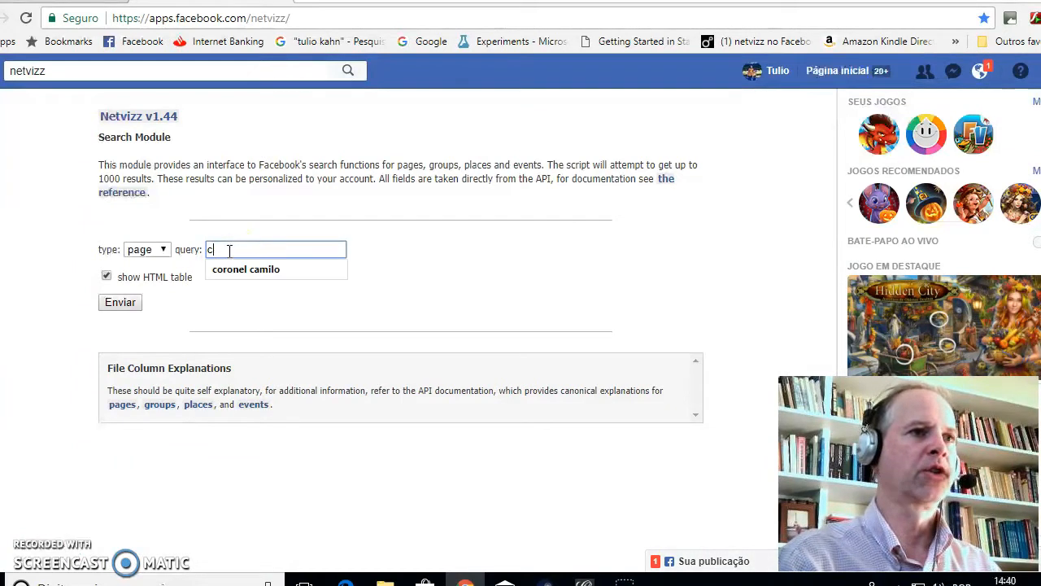
left_click(248, 269)
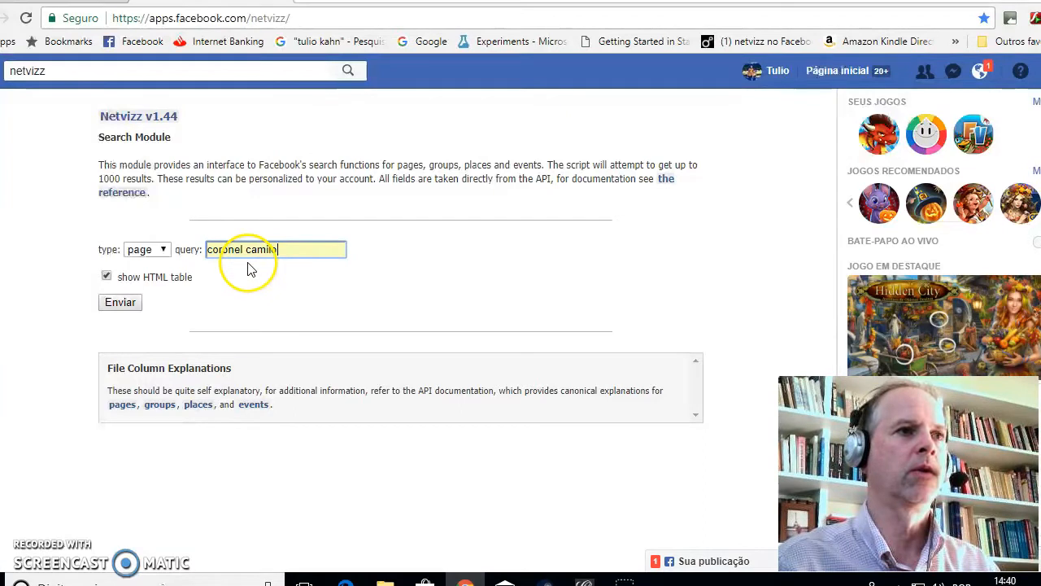
left_click(121, 304)
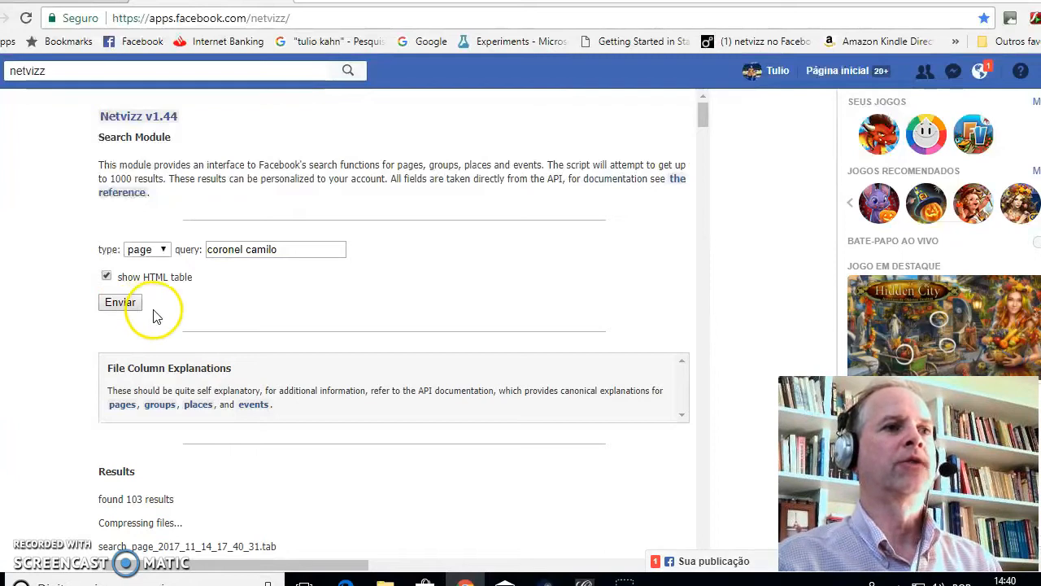
Step: Copy the page ID of the Public Figure entry in the first row of the results table
scroll(162, 313, "down", 3)
scroll(240, 300, "down", 2)
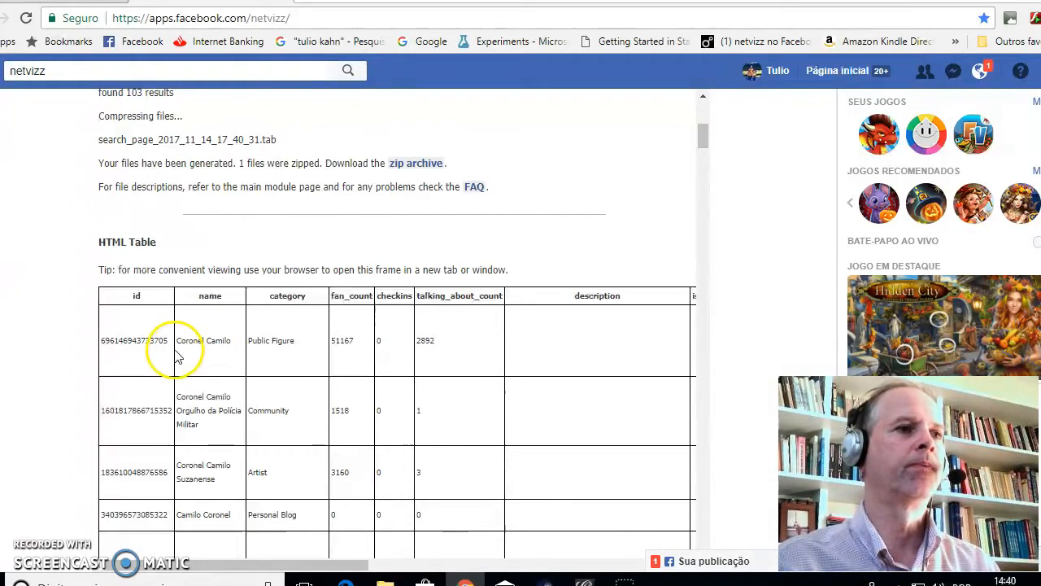
left_click_drag(168, 346, 101, 340)
key("ctrl+c")
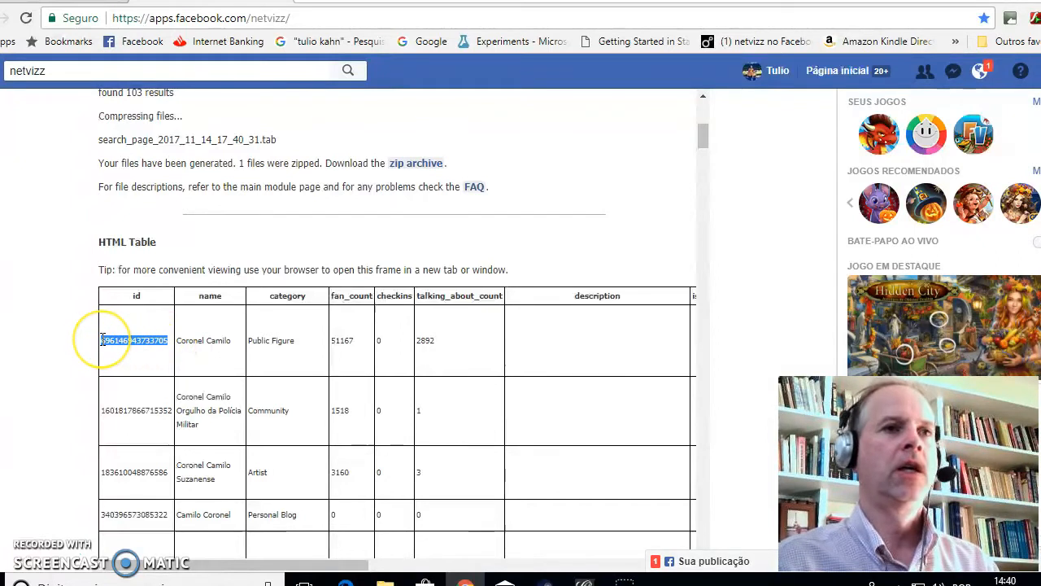
Step: Run Netvizz's page like network module on the copied page ID with a crawl depth of 2
scroll(366, 263, "up", 5)
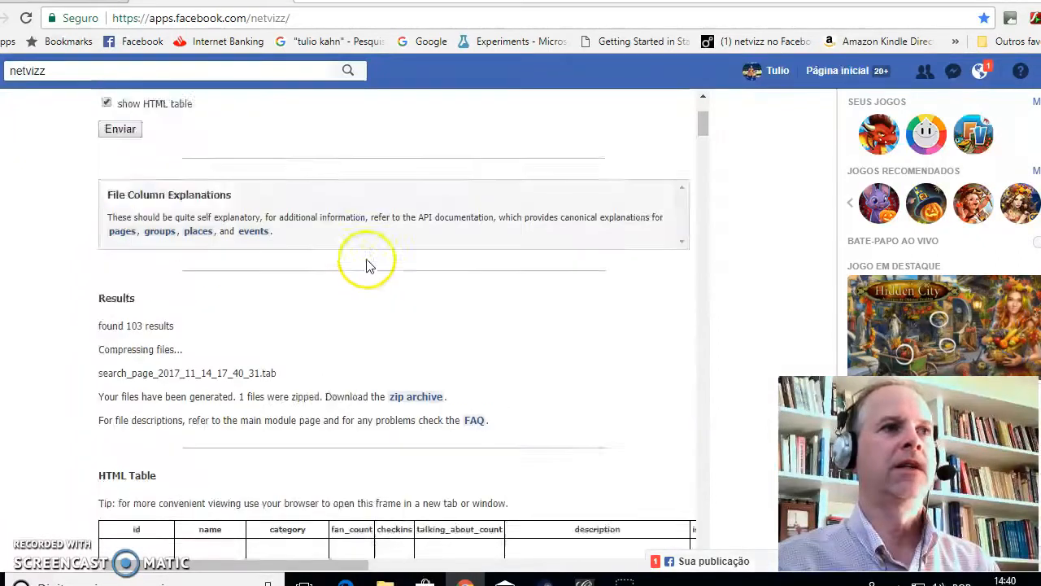
left_click(159, 118)
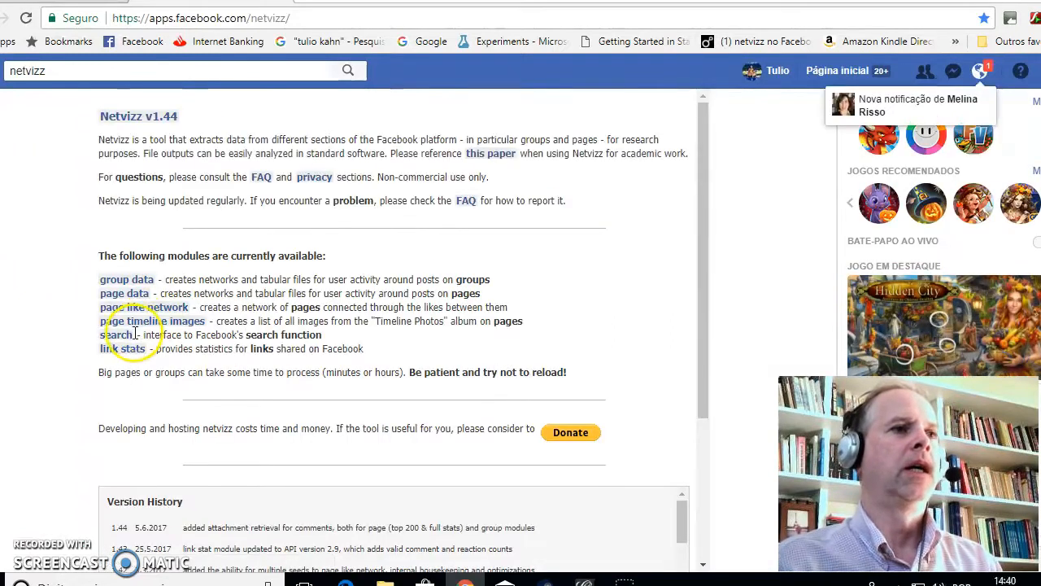
left_click(131, 291)
left_click(132, 289)
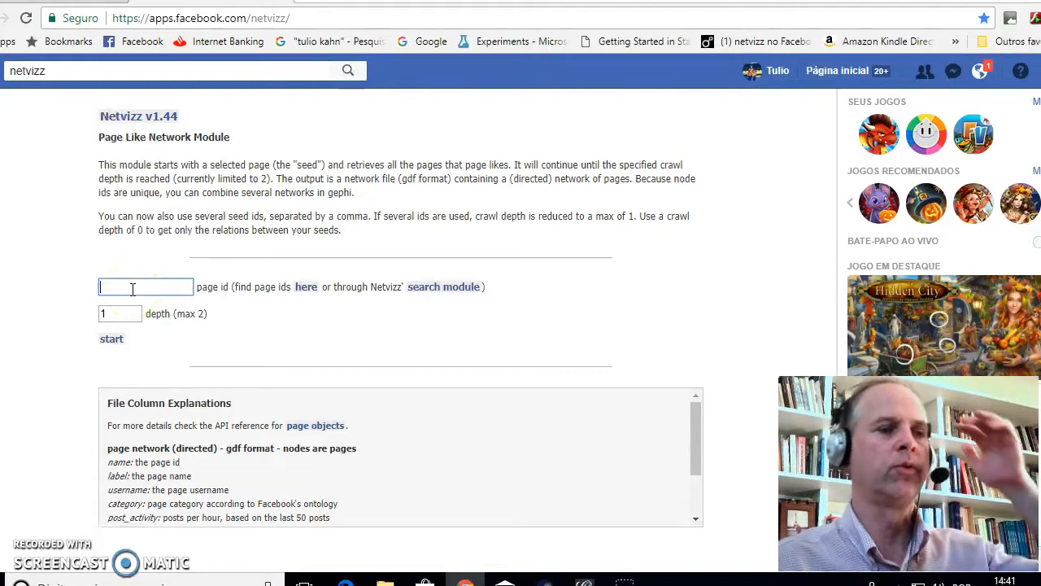
key("ctrl+v")
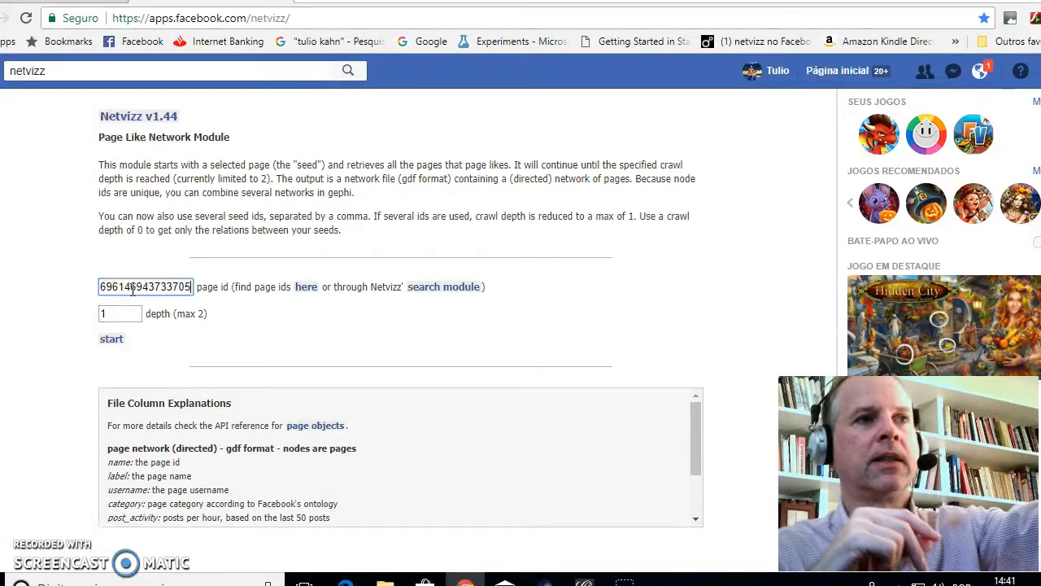
left_click(126, 312)
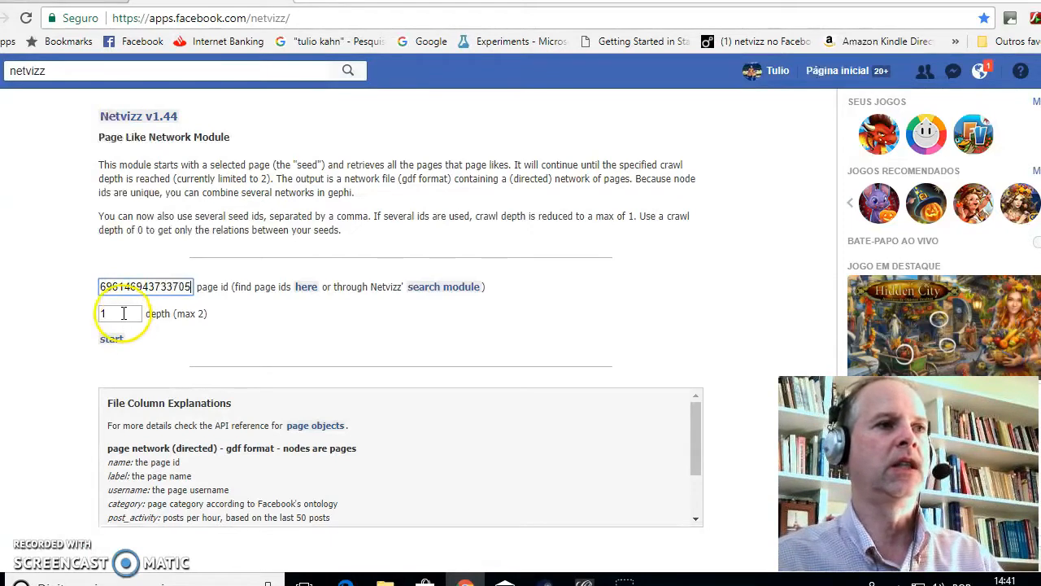
type("2")
left_click(114, 342)
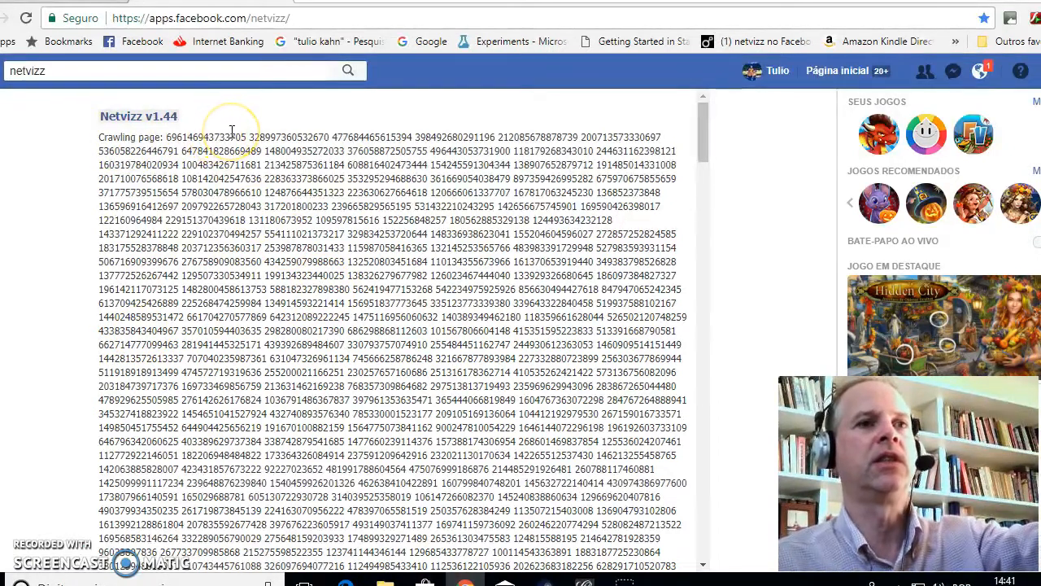
Step: Look through the full list of crawled page IDs and return to its beginning
scroll(238, 271, "down", 8)
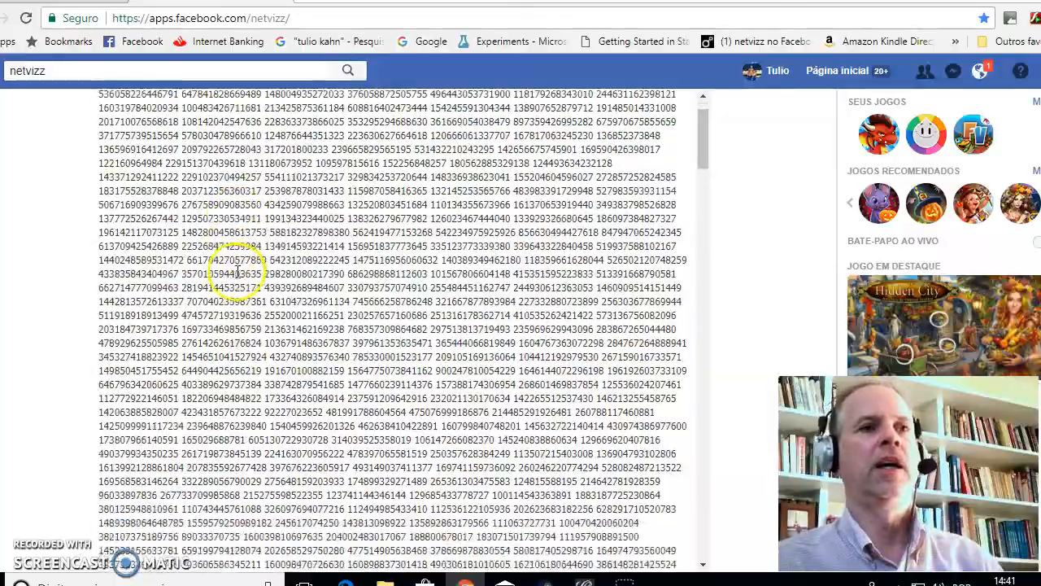
scroll(241, 278, "down", 15)
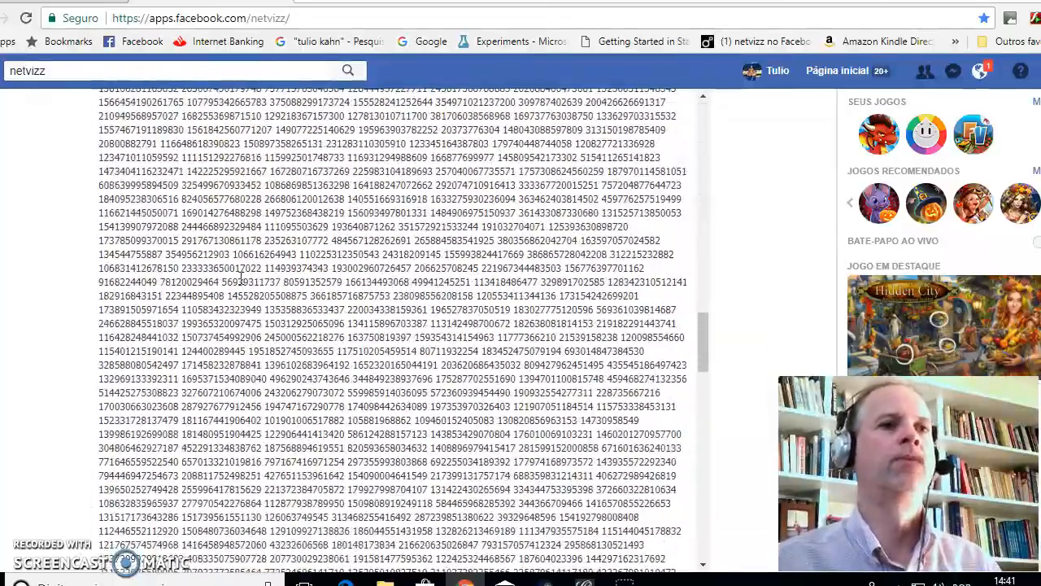
scroll(242, 278, "down", 15)
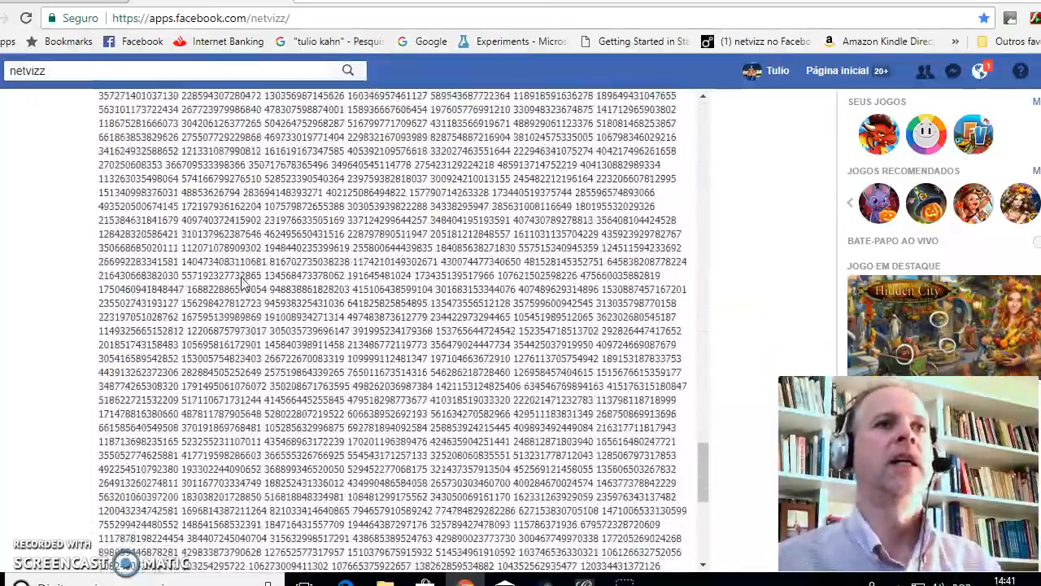
scroll(243, 279, "down", 2)
scroll(247, 277, "up", 18)
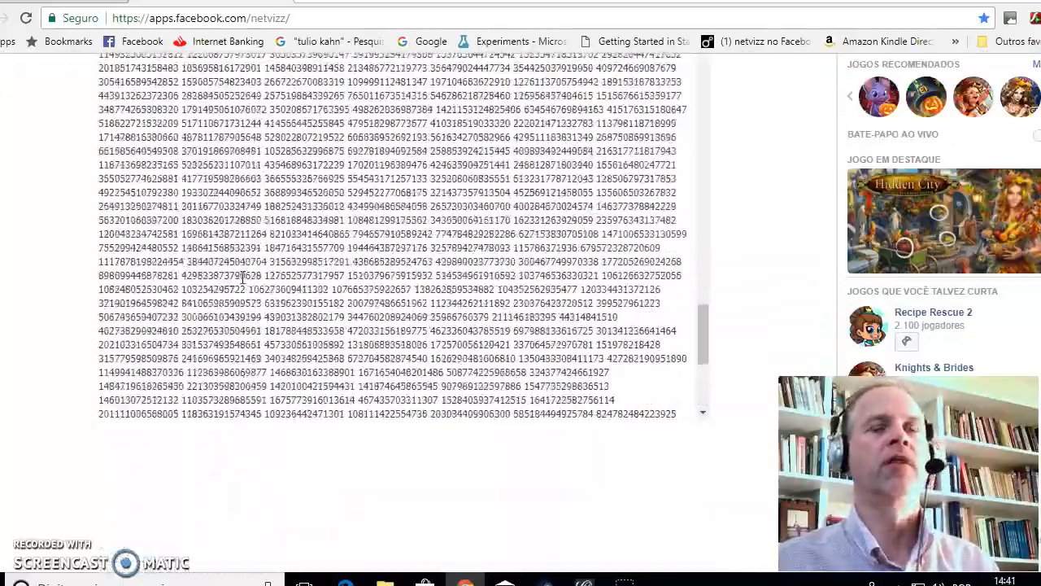
scroll(249, 278, "up", 10)
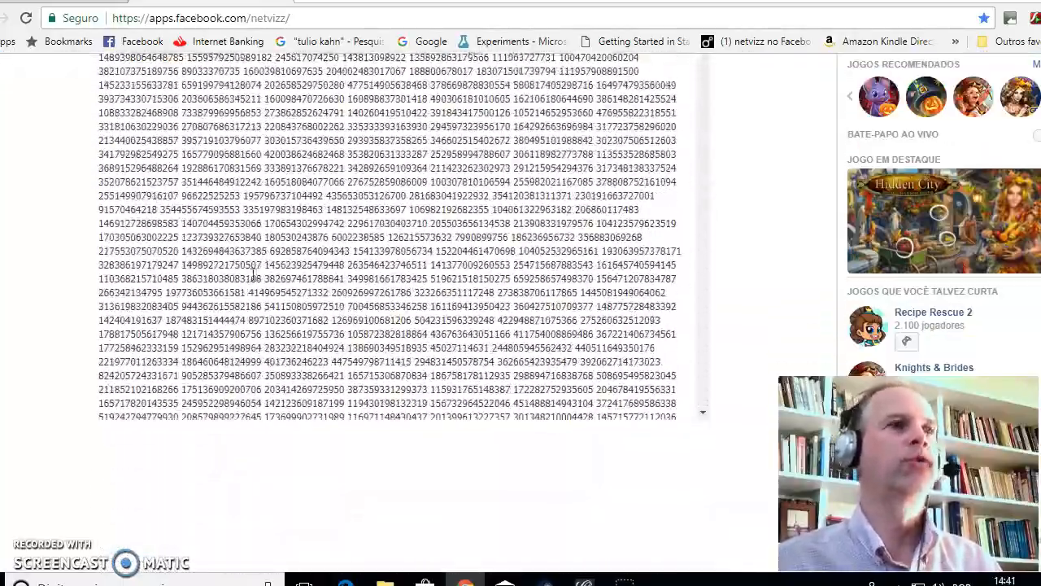
scroll(257, 276, "up", 3)
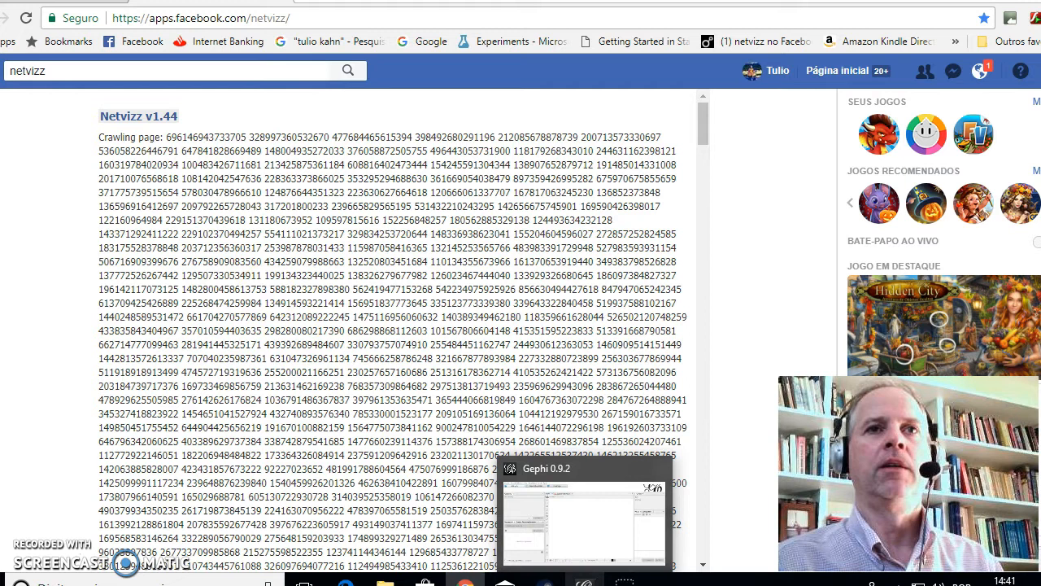
left_click(584, 580)
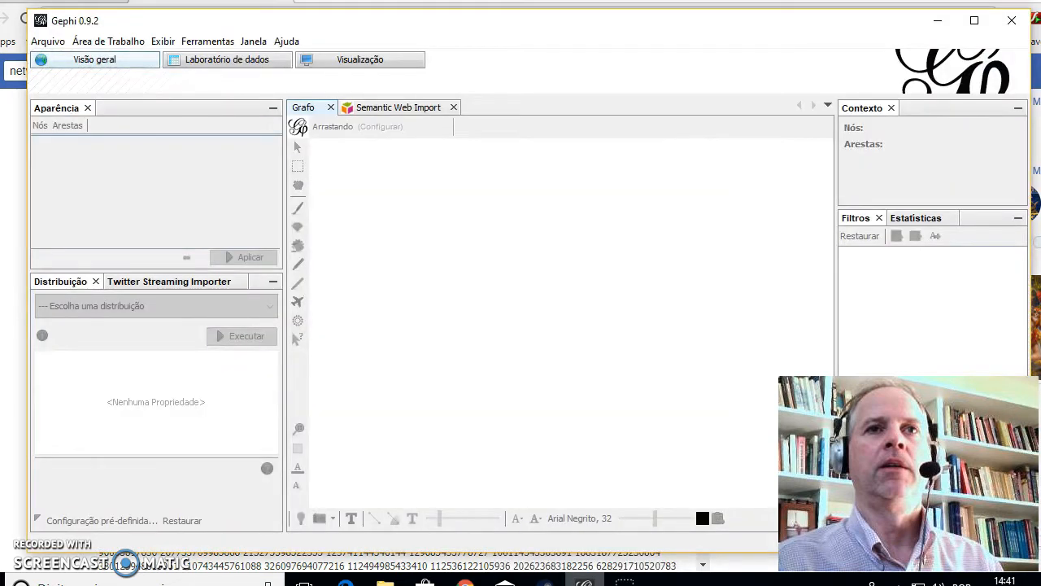
left_click(46, 42)
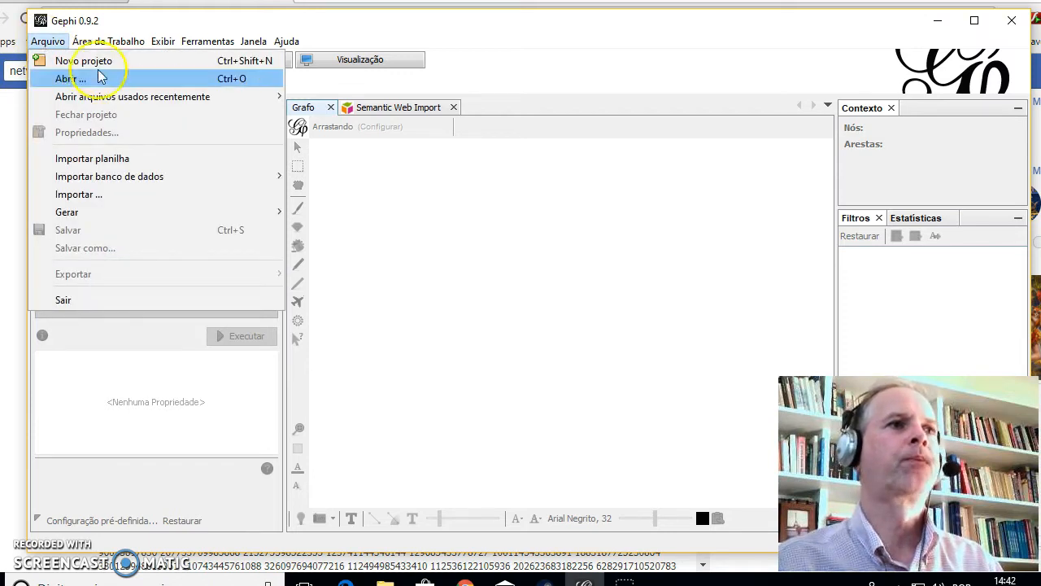
mouse_move(140, 94)
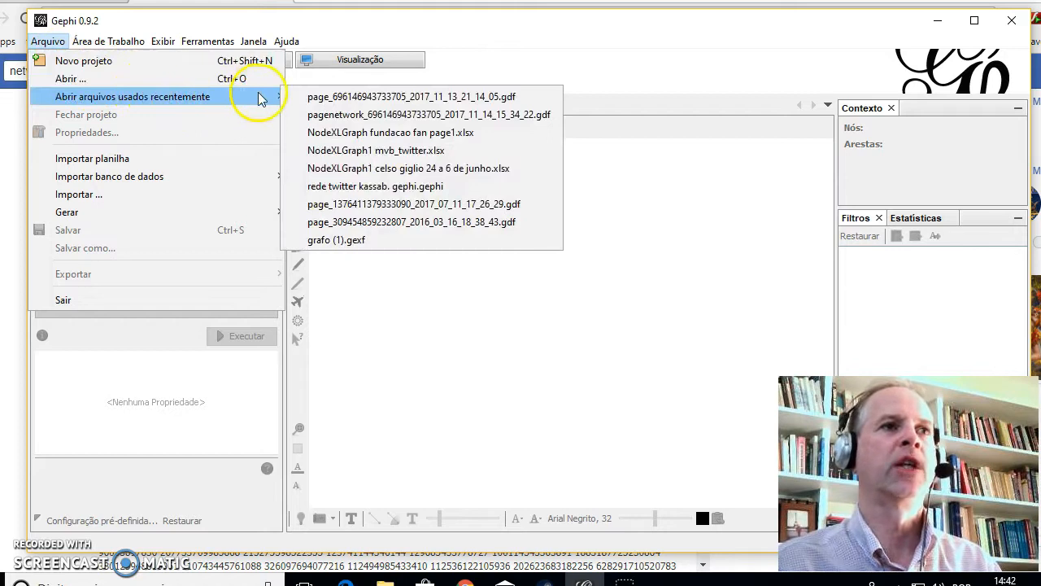
left_click(355, 122)
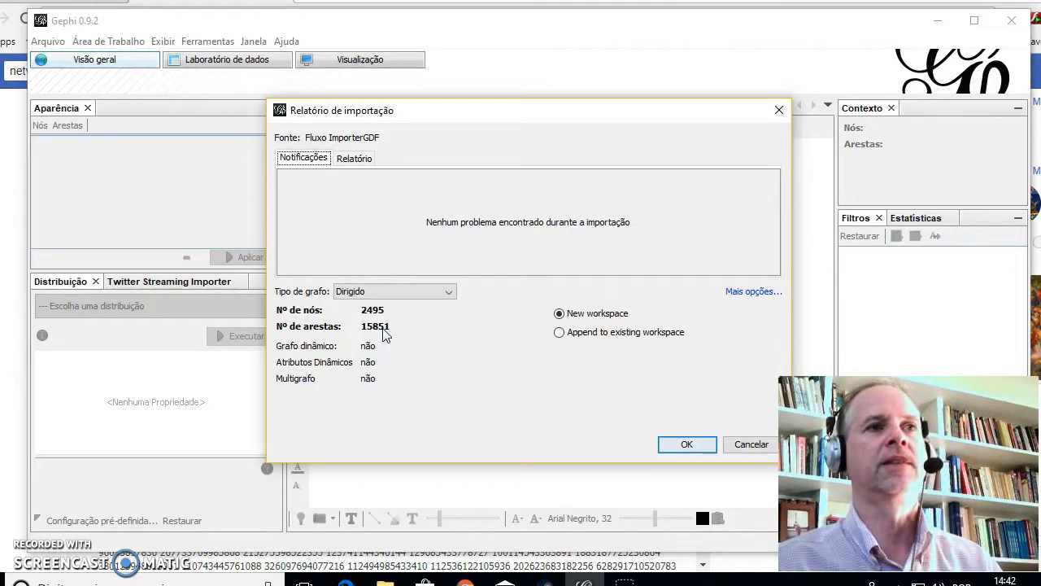
left_click(683, 443)
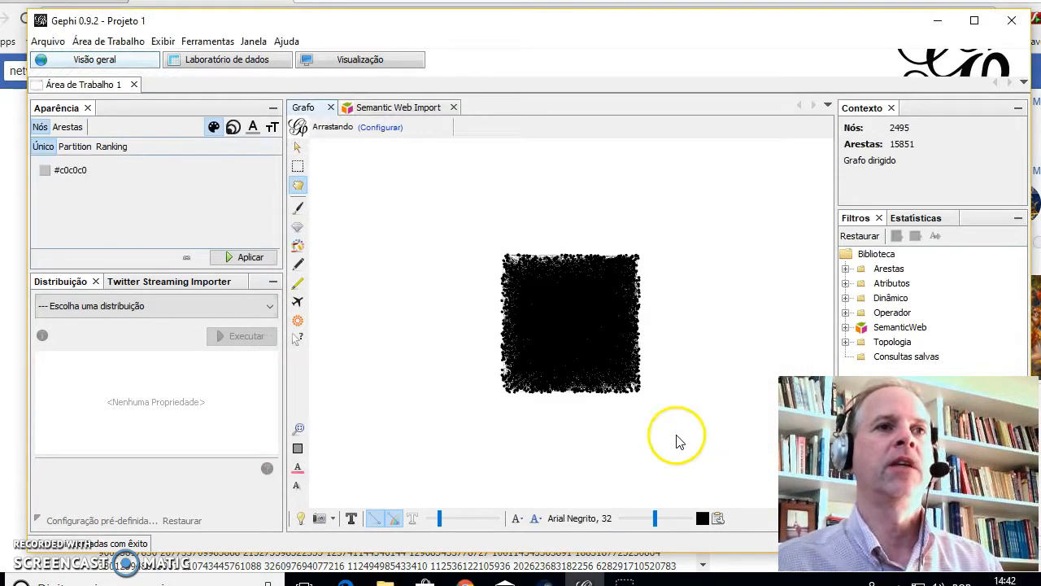
Step: Examine the nodes and edges of the imported network graph up close
scroll(582, 350, "up", 2)
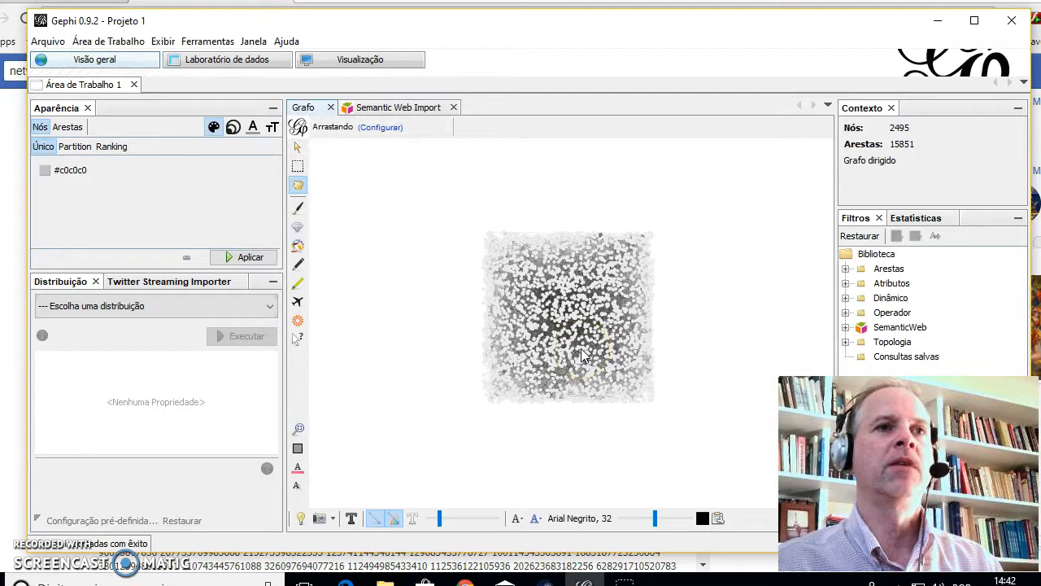
scroll(581, 348, "up", 2)
left_click(559, 305)
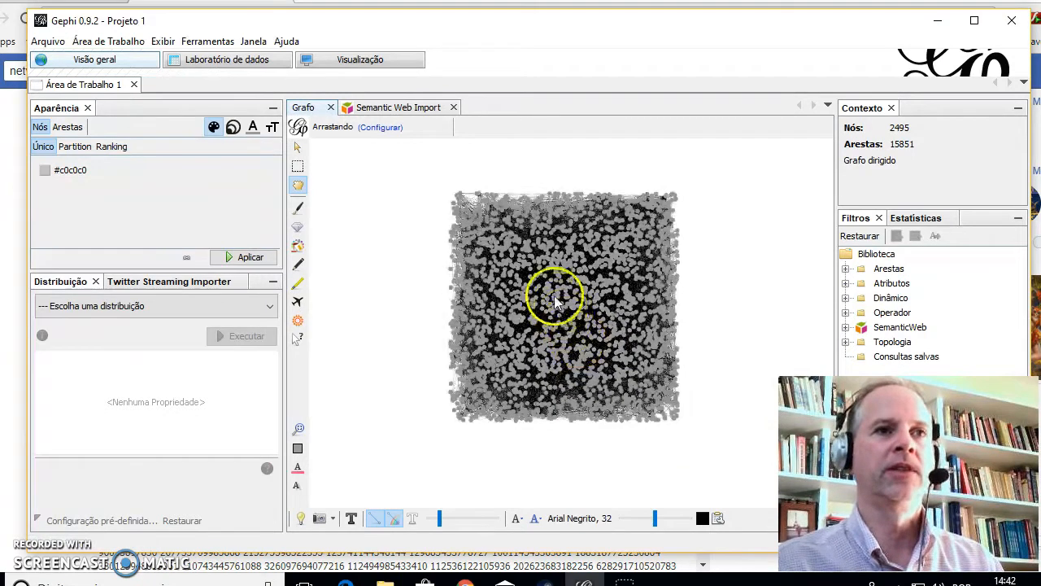
scroll(555, 302, "up", 1)
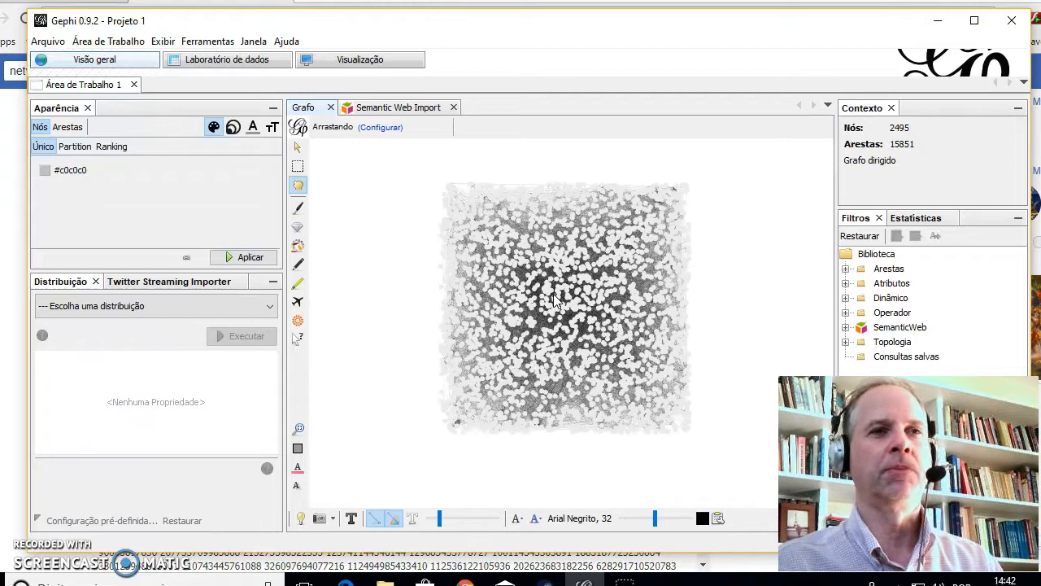
scroll(556, 302, "up", 1)
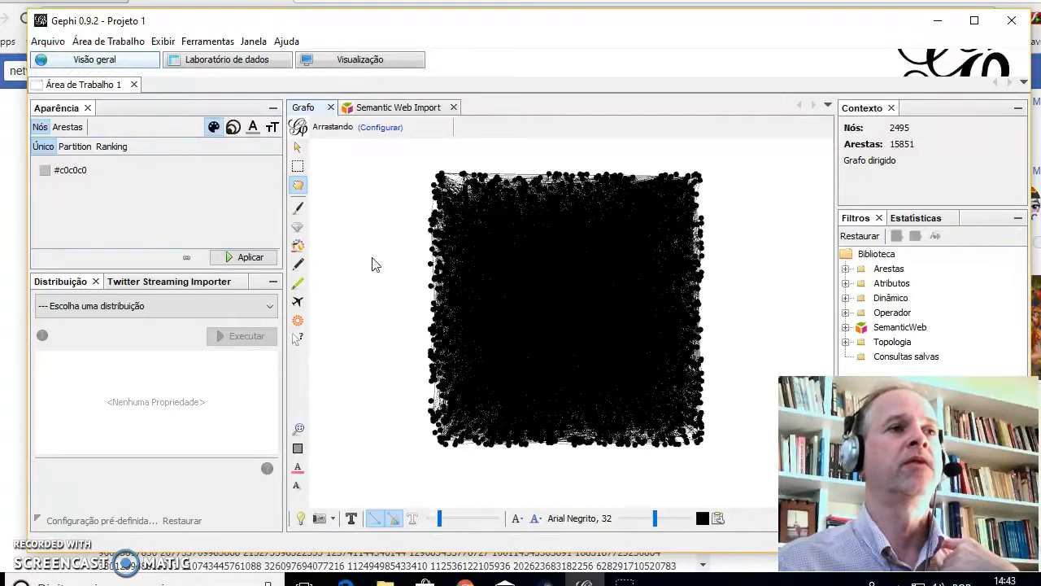
Step: Review the descriptions of the available GeoLayout, Oracle Driver and ExportToEarth plug-ins, and close the plug-in manager without installing any
left_click(208, 43)
left_click(221, 62)
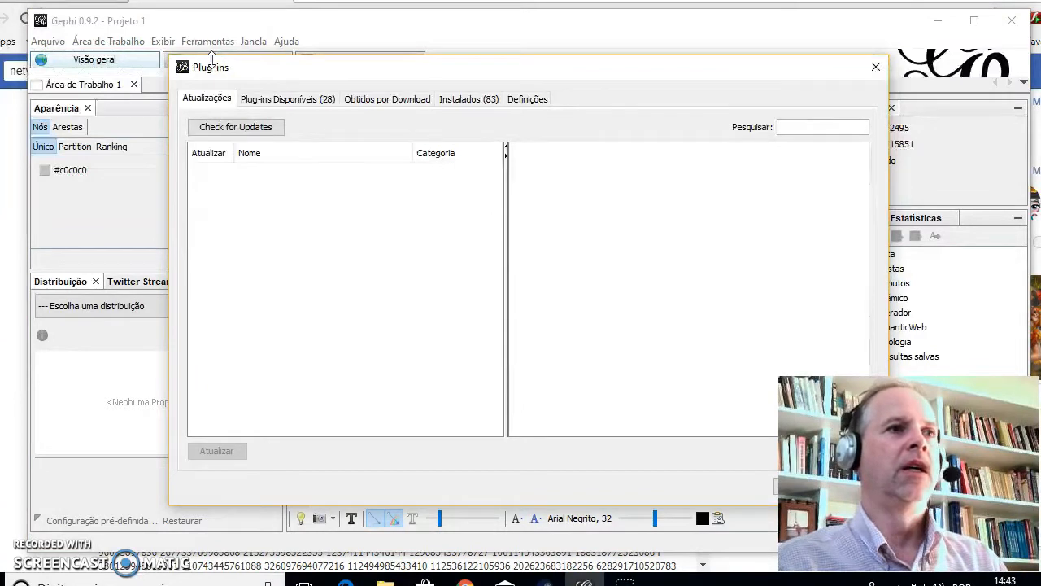
left_click(309, 105)
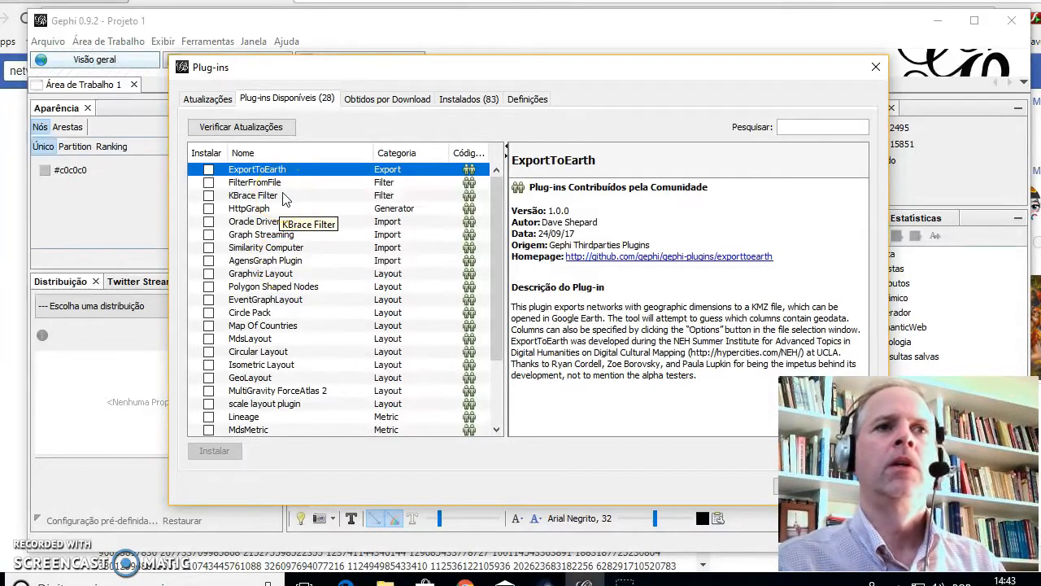
left_click(283, 379)
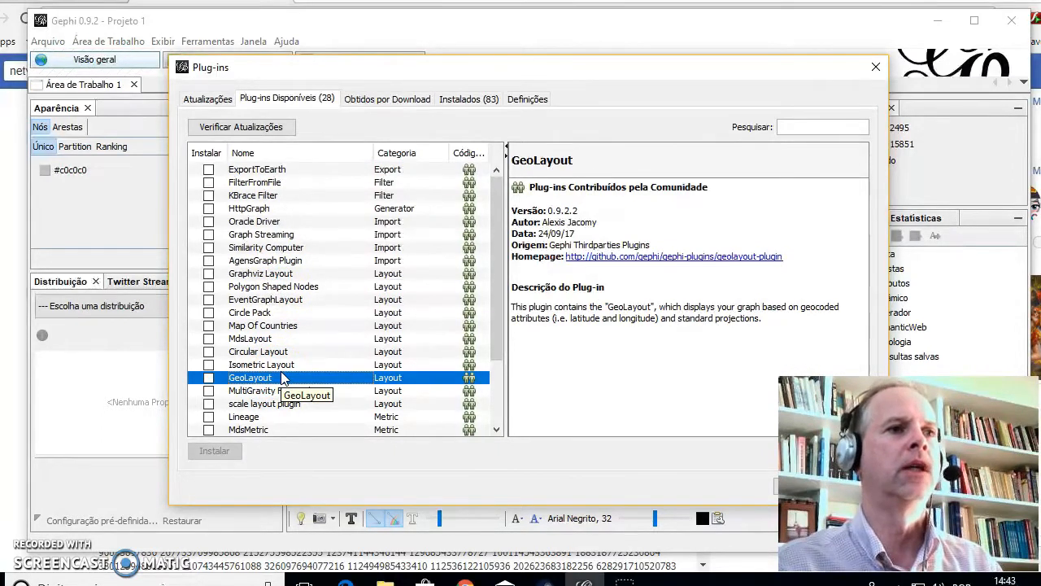
left_click(263, 223)
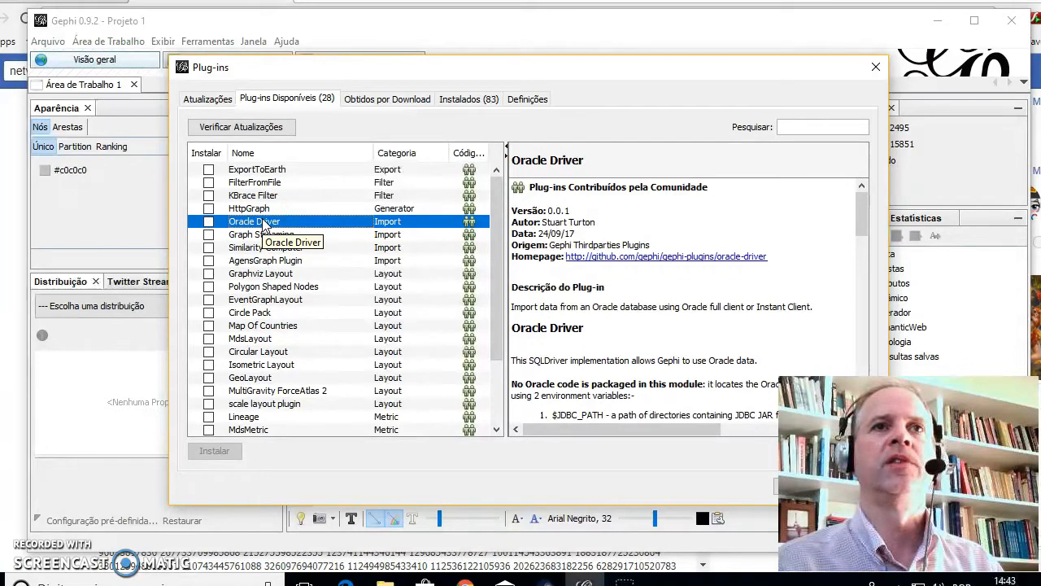
left_click(258, 170)
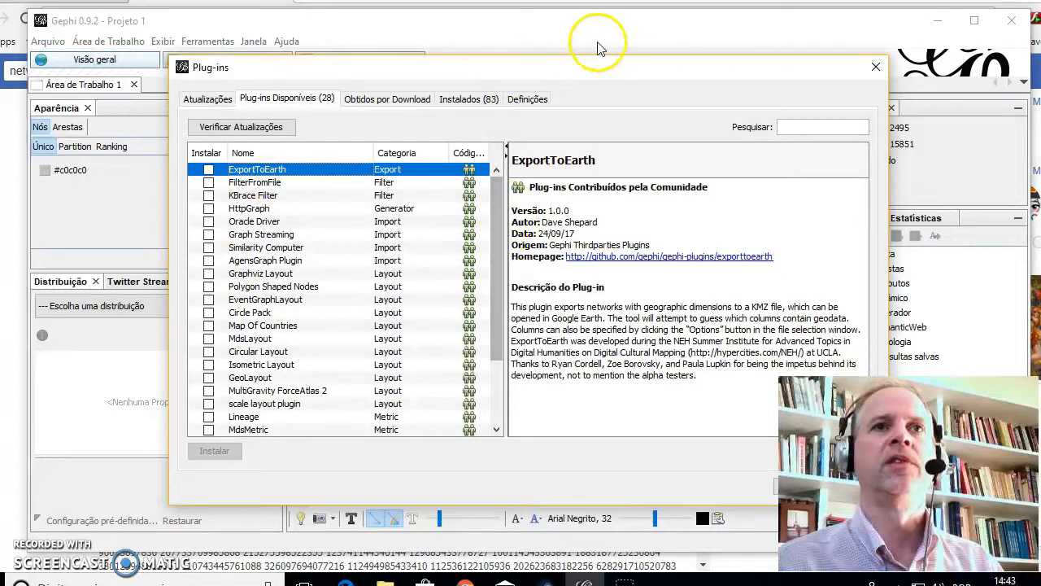
left_click(876, 73)
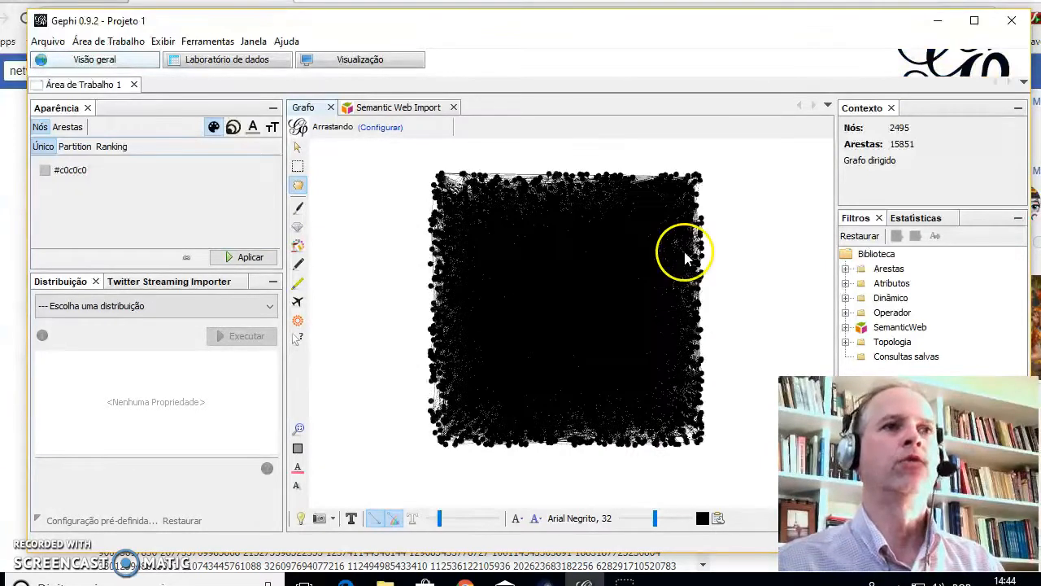
Step: Open the node data table, widen the Label column and sort the nodes by fan_count in descending order
left_click(242, 65)
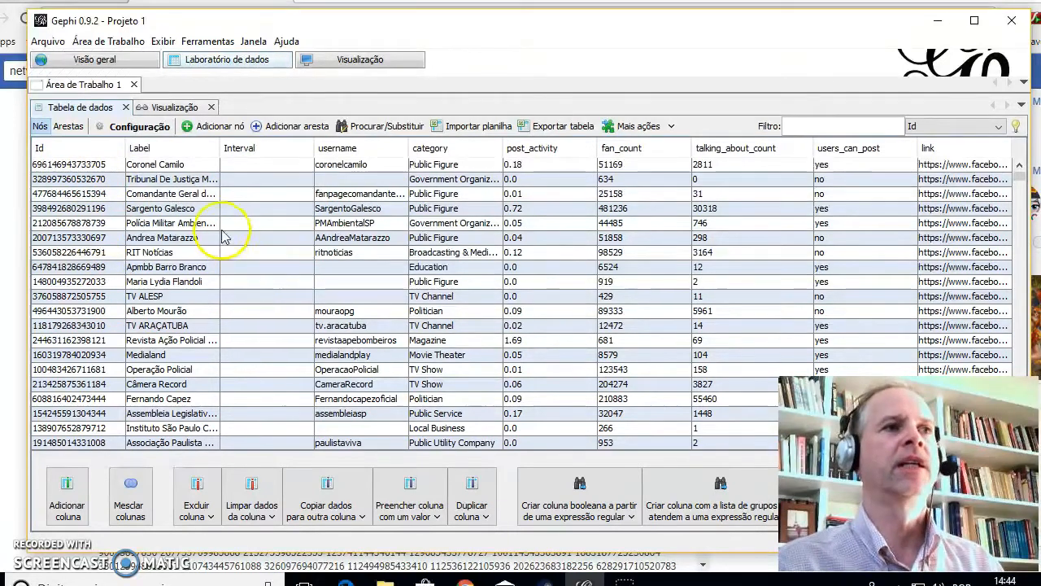
left_click_drag(219, 147, 281, 147)
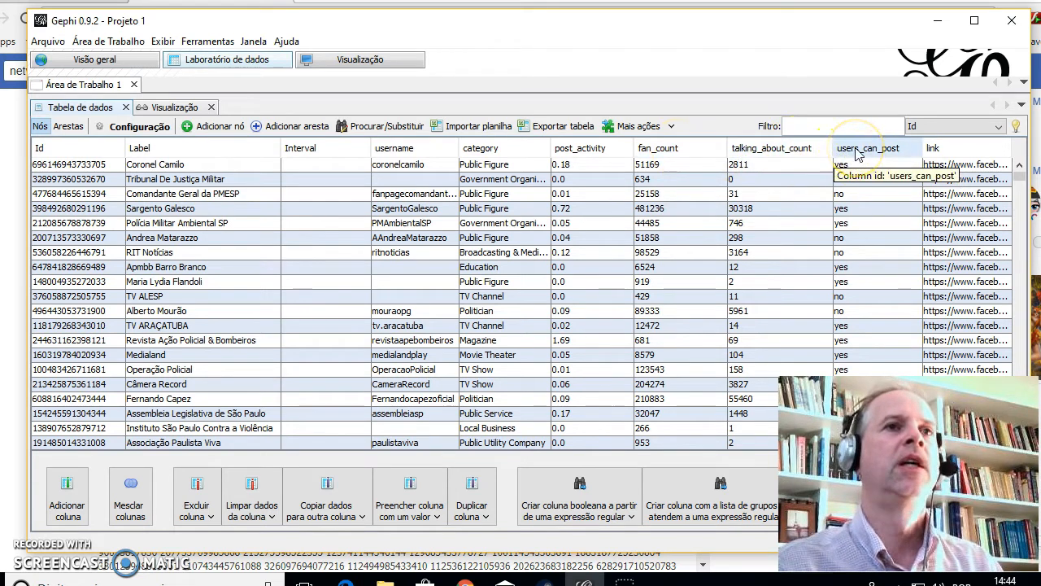
left_click(667, 153)
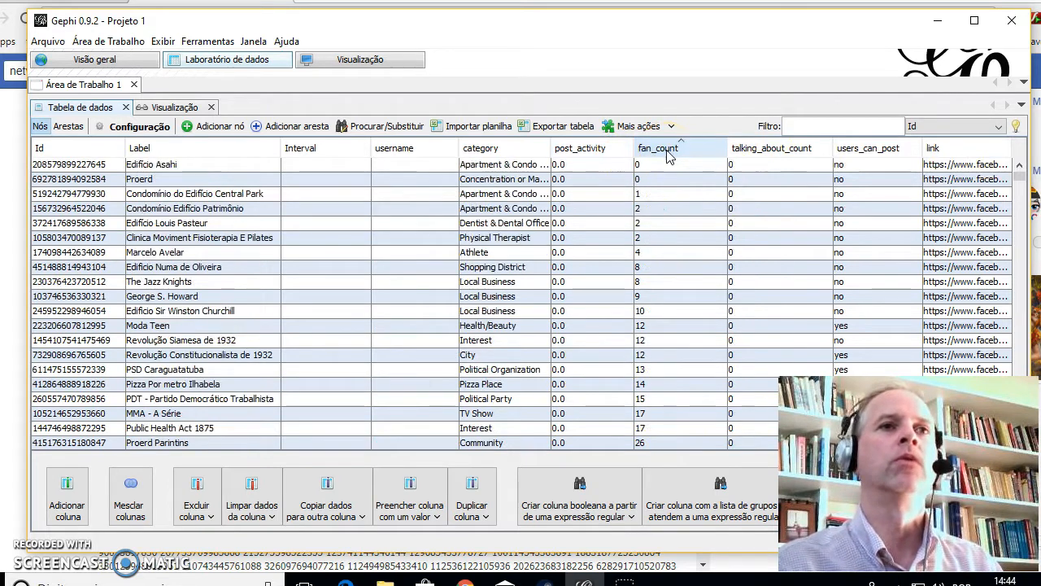
left_click(667, 153)
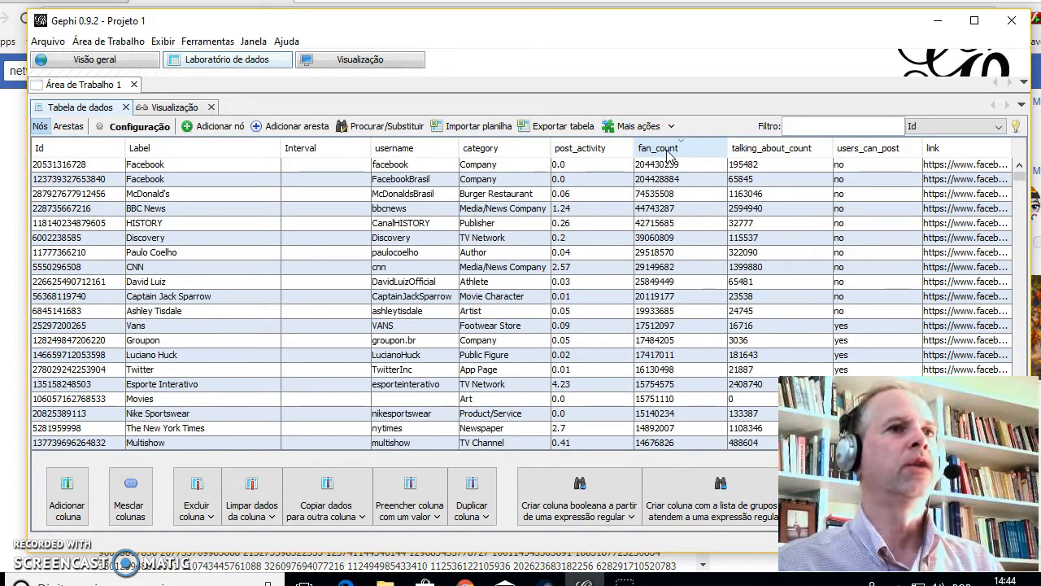
left_click(806, 147)
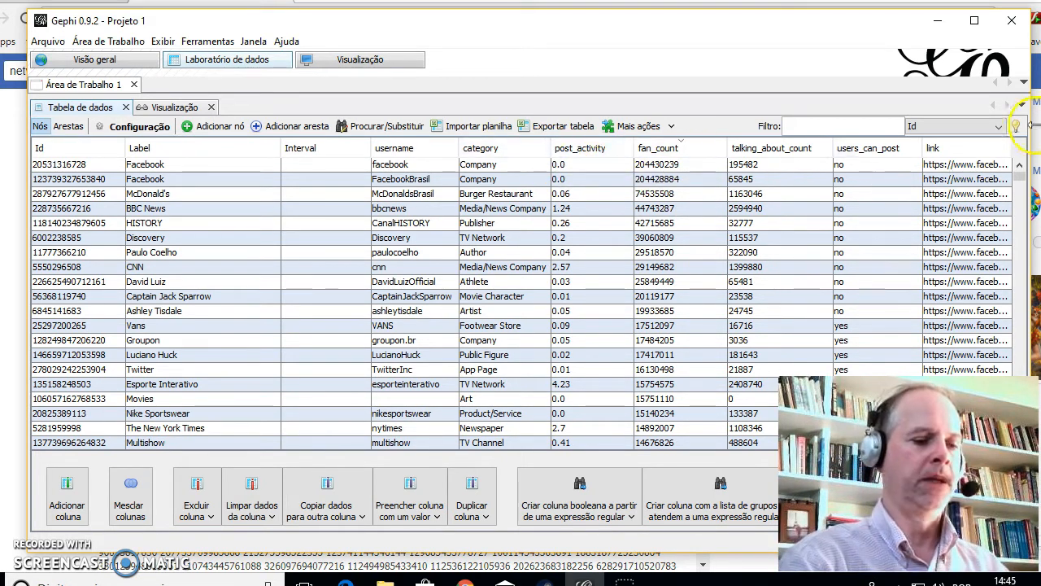
Step: Filter the node table by the category column for "Company"
left_click(997, 128)
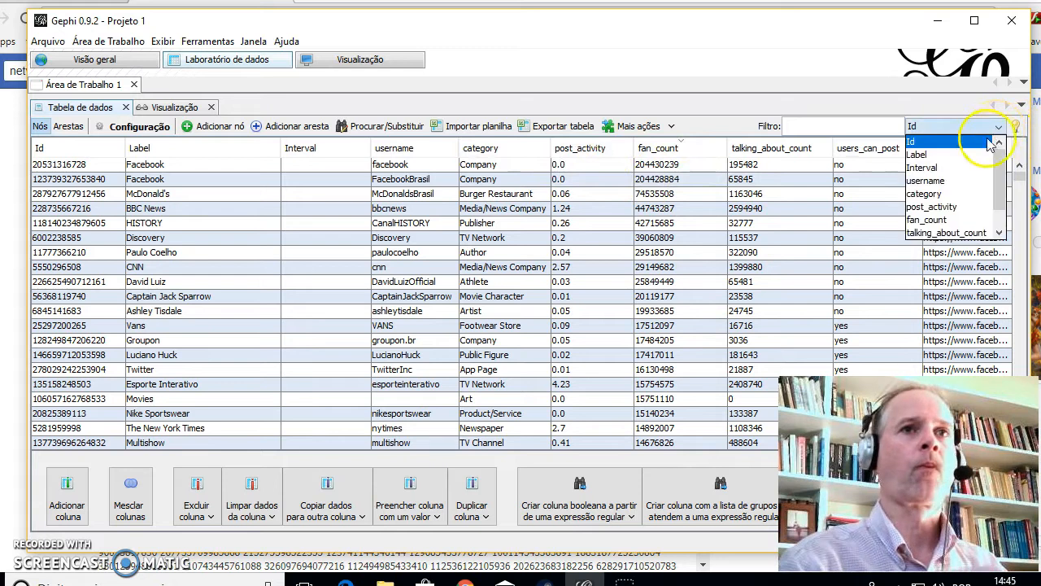
left_click(958, 194)
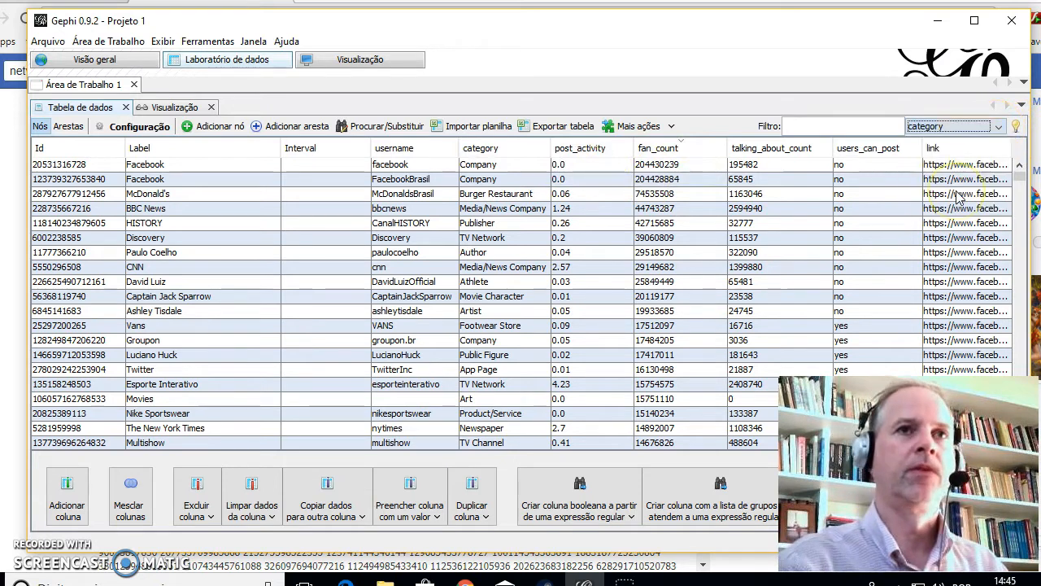
left_click(851, 130)
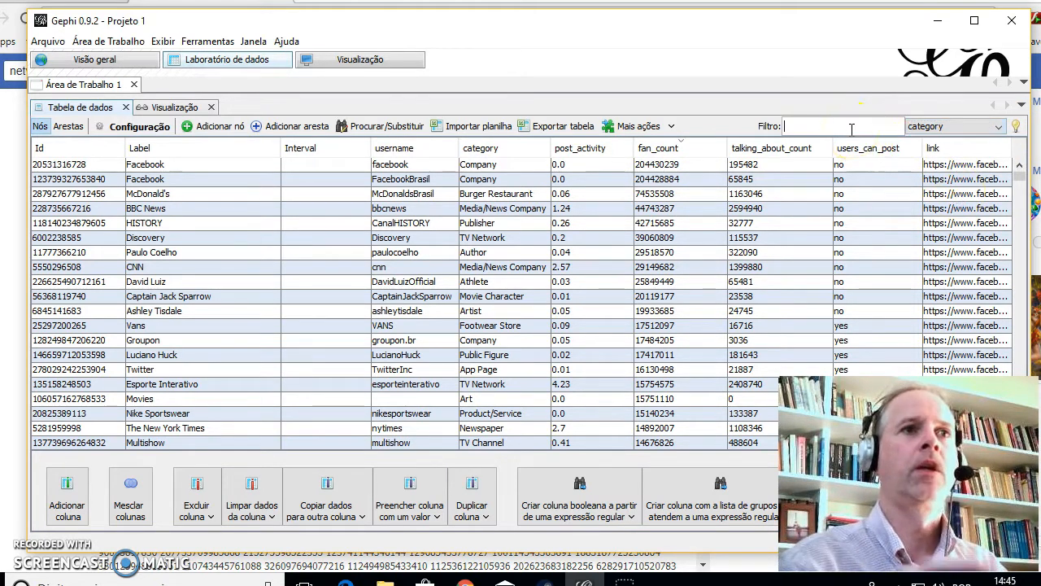
type("Cpmpany")
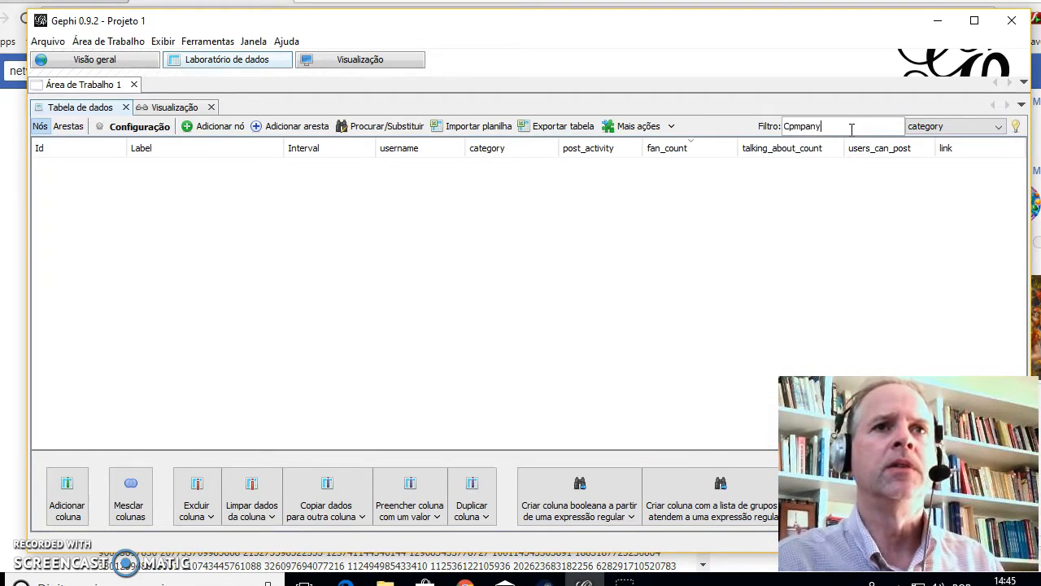
type("m")
key("BackSpace")
key("BackSpace")
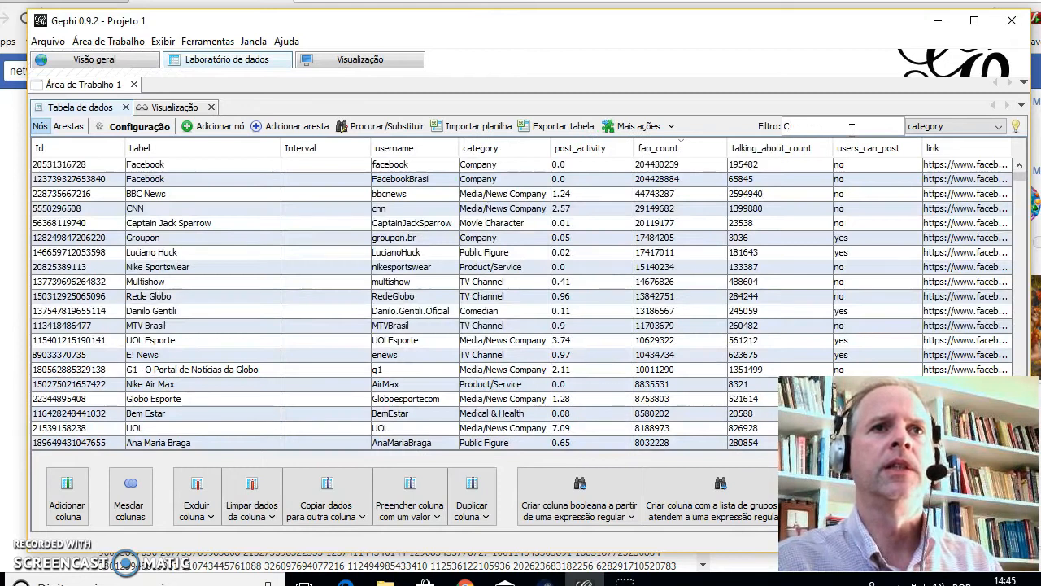
type("ompany")
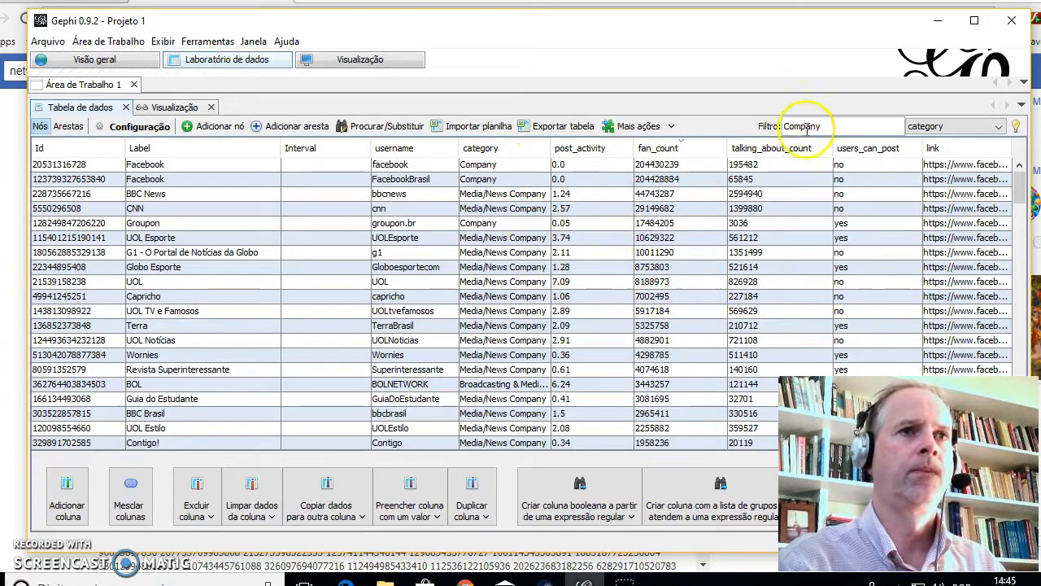
Step: Replace the category filter text with "ath" to look up athlete pages, and clear the filter after checking the rows
left_click(944, 126)
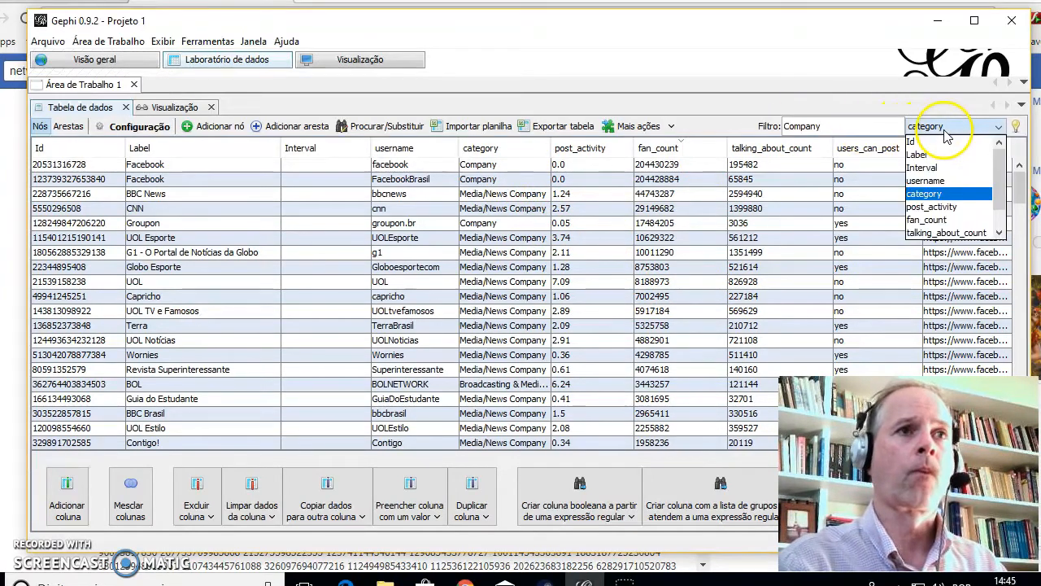
left_click(952, 195)
left_click(855, 128)
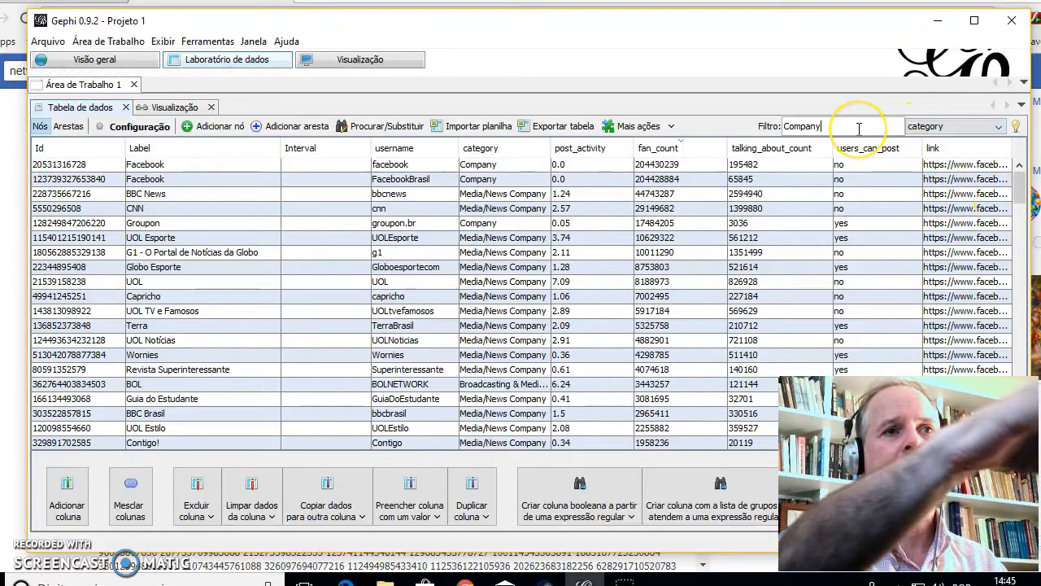
key("BackSpace")
key("BackSpace")
key("BackSpace")
key("BackSpace")
key("BackSpace")
key("BackSpace")
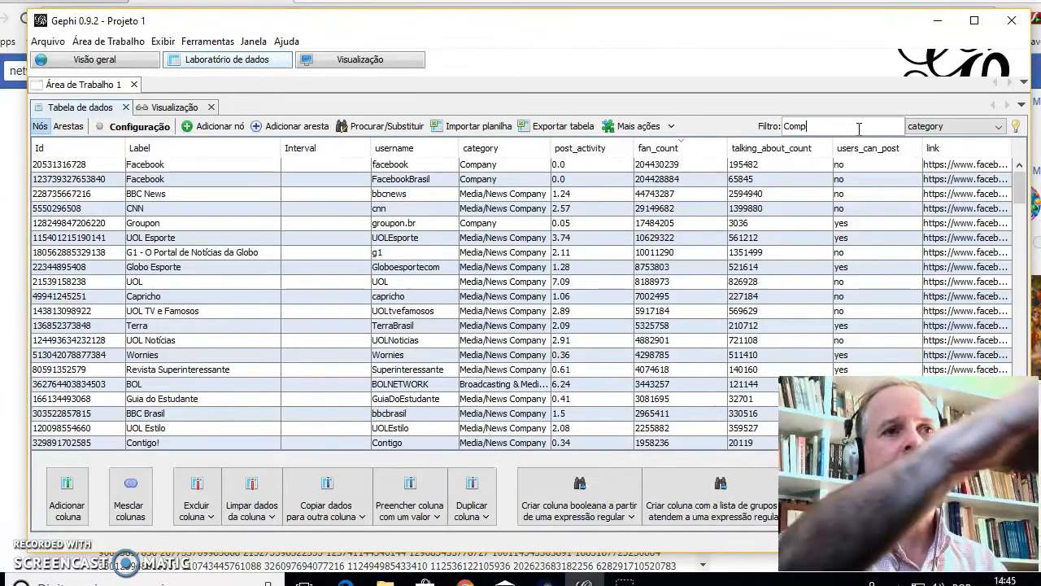
key("BackSpace")
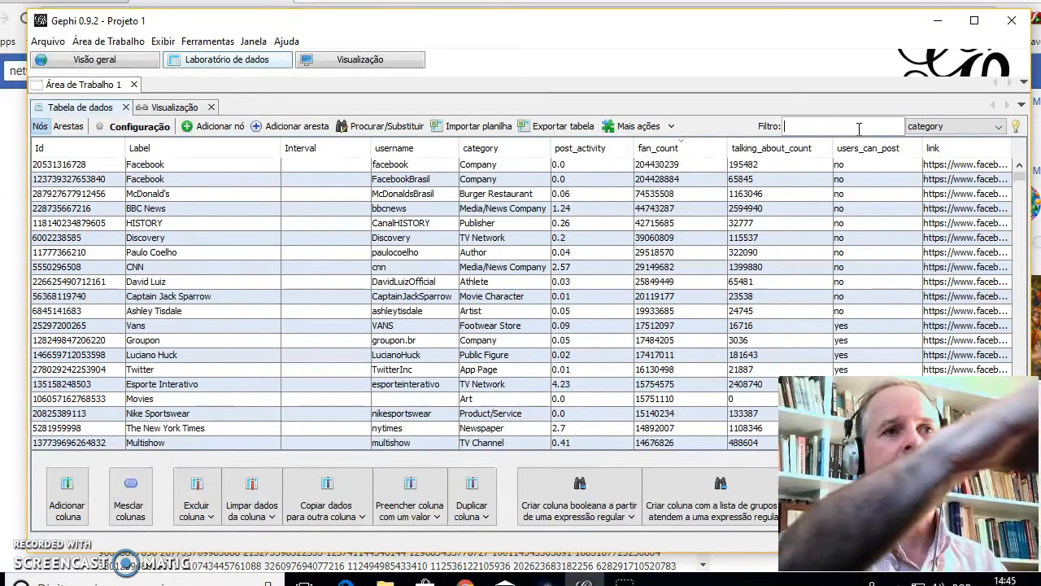
type("at")
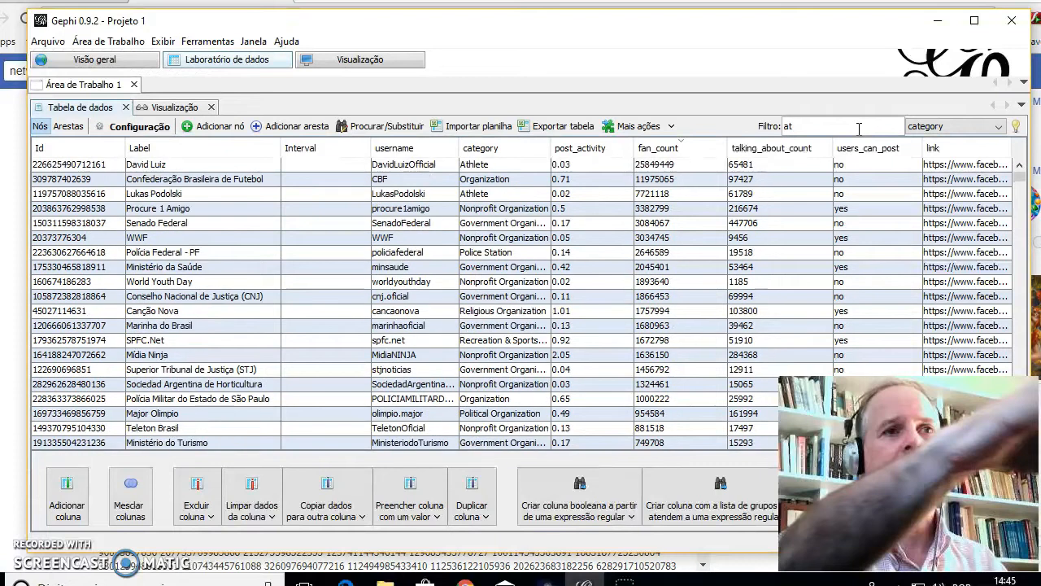
type("h")
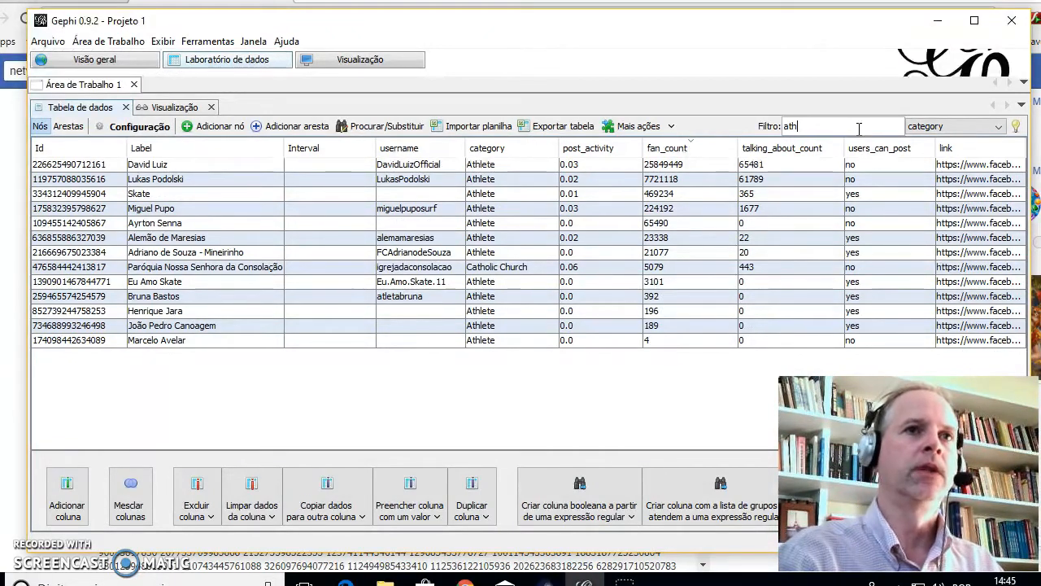
key("BackSpace")
key("BackSpace")
key("BackSpace")
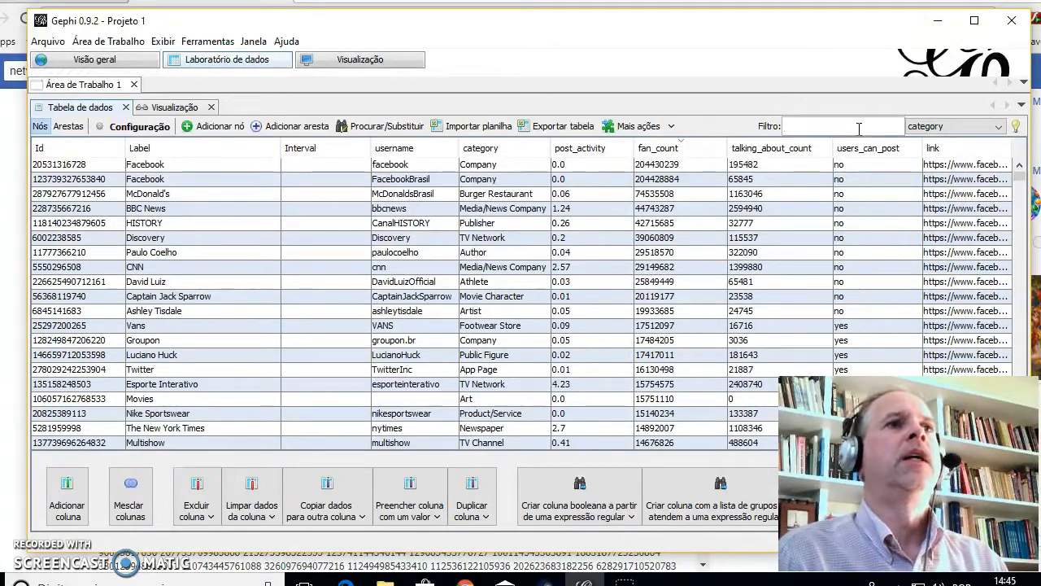
Step: Render the network in the preview view with the default (Padrão) preset
left_click(383, 67)
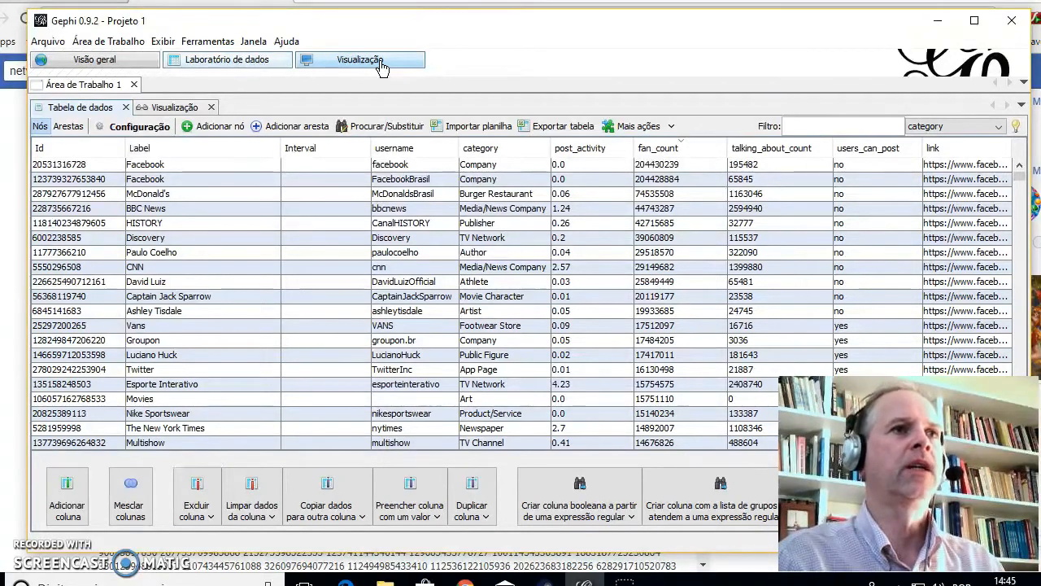
left_click(382, 67)
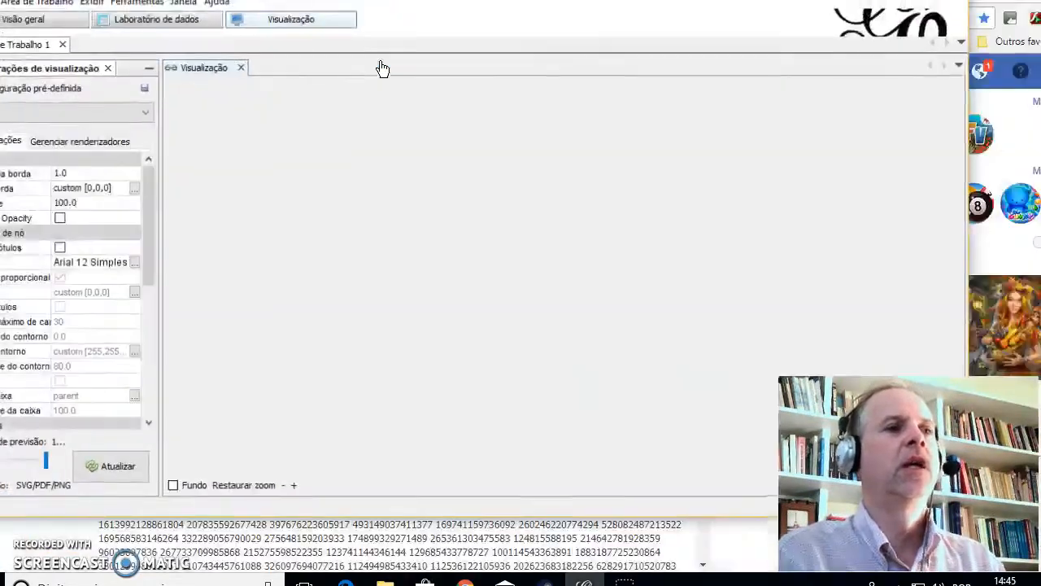
left_click(183, 505)
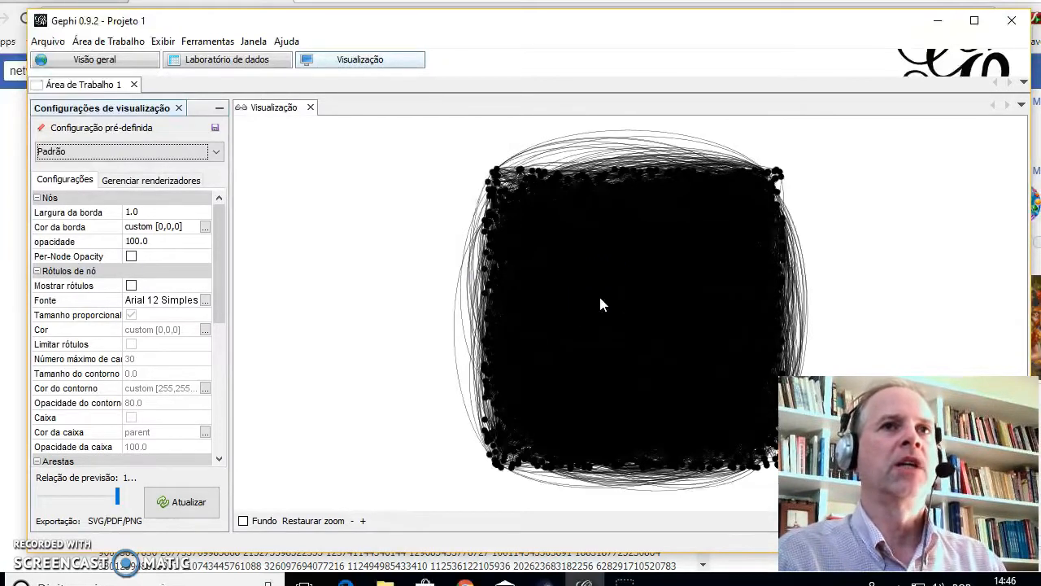
Step: Return to the overview, compute PageRank as undirected with probability 0.85 and epsilon 0.001, and review and close its report
left_click(92, 63)
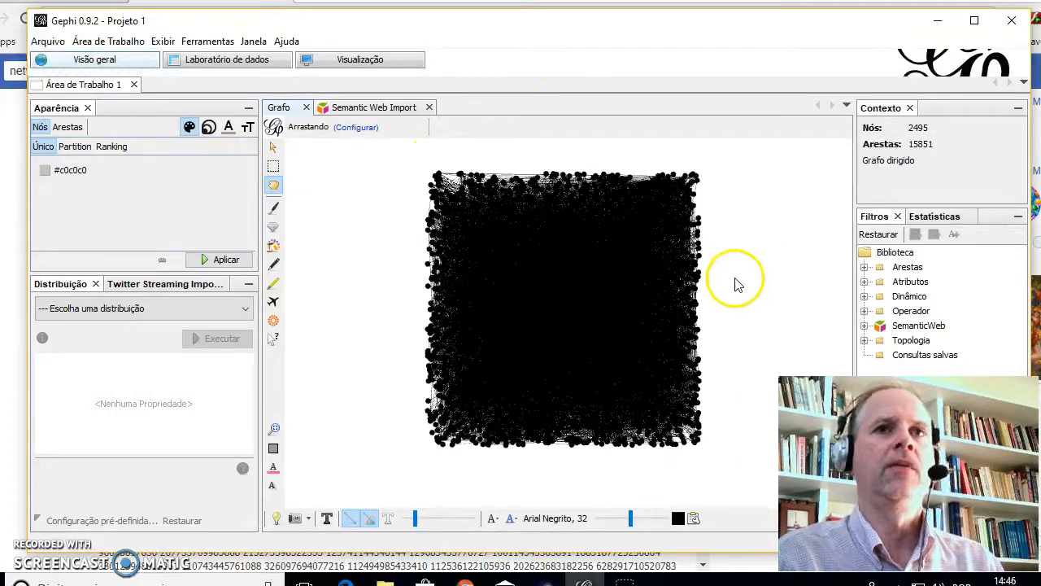
left_click(936, 217)
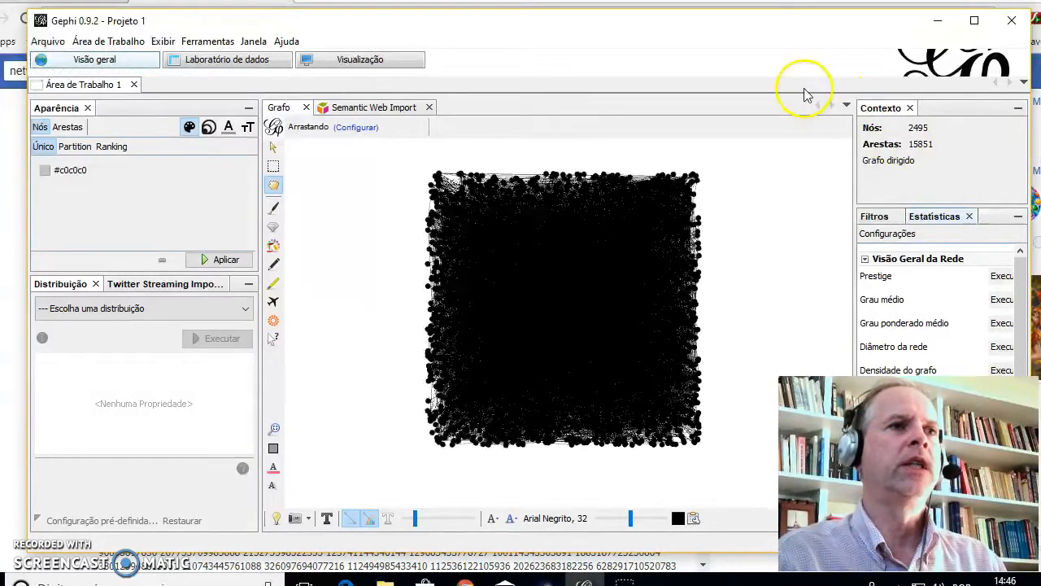
scroll(904, 310, "down", 3)
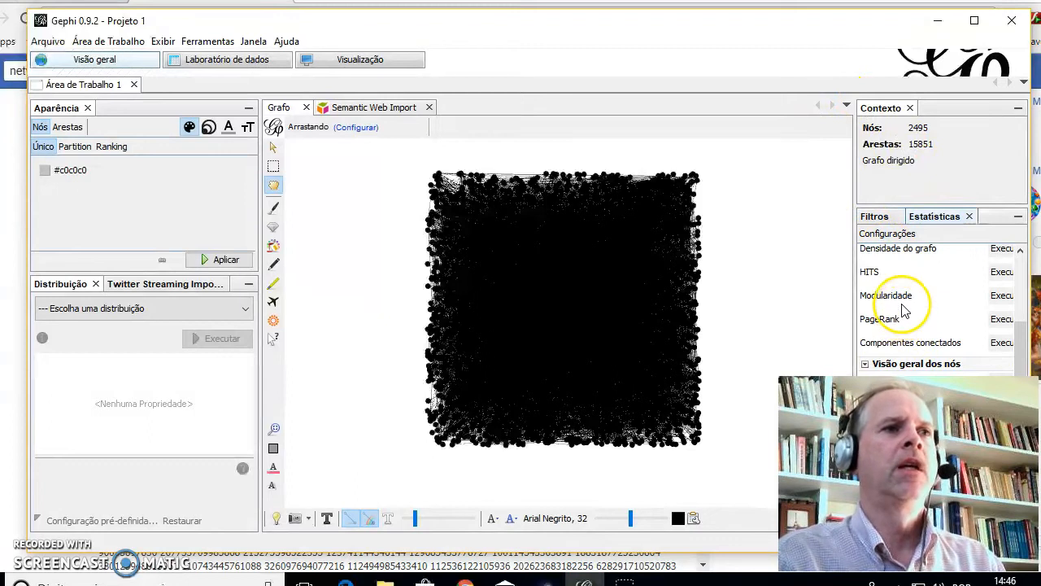
left_click(1001, 319)
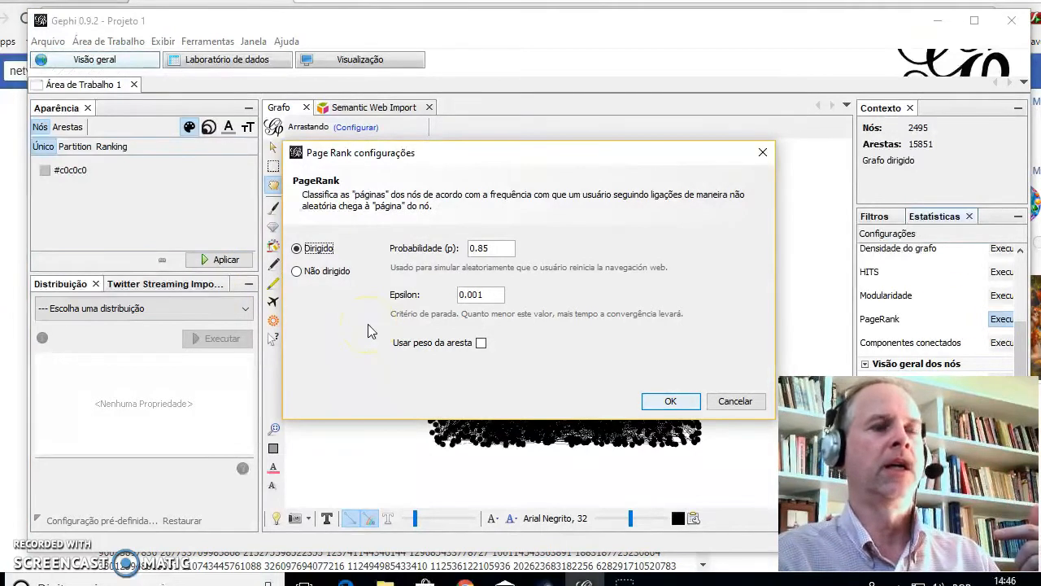
left_click(340, 318)
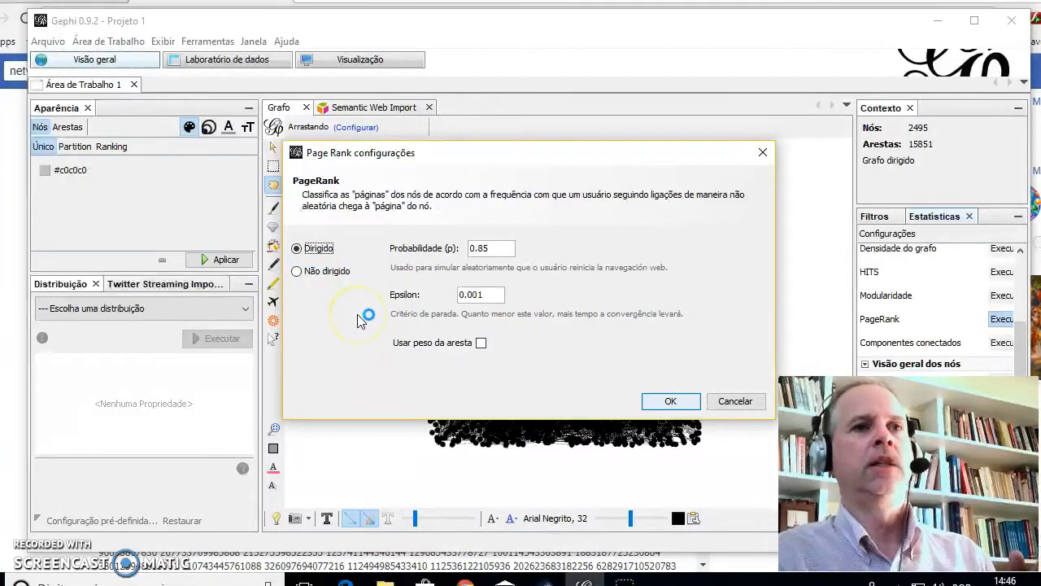
left_click(301, 270)
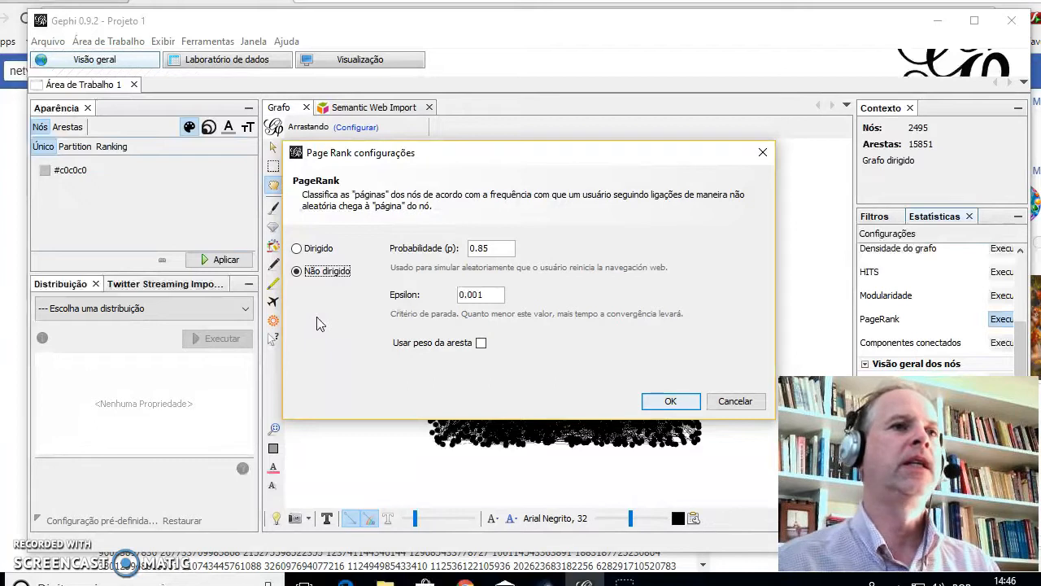
left_click(668, 402)
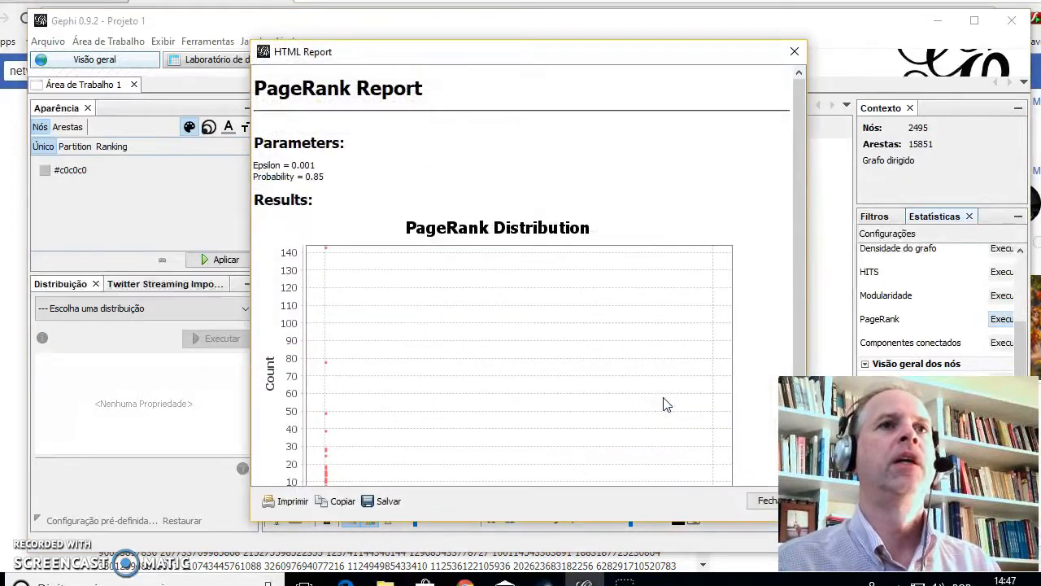
scroll(666, 404, "down", 3)
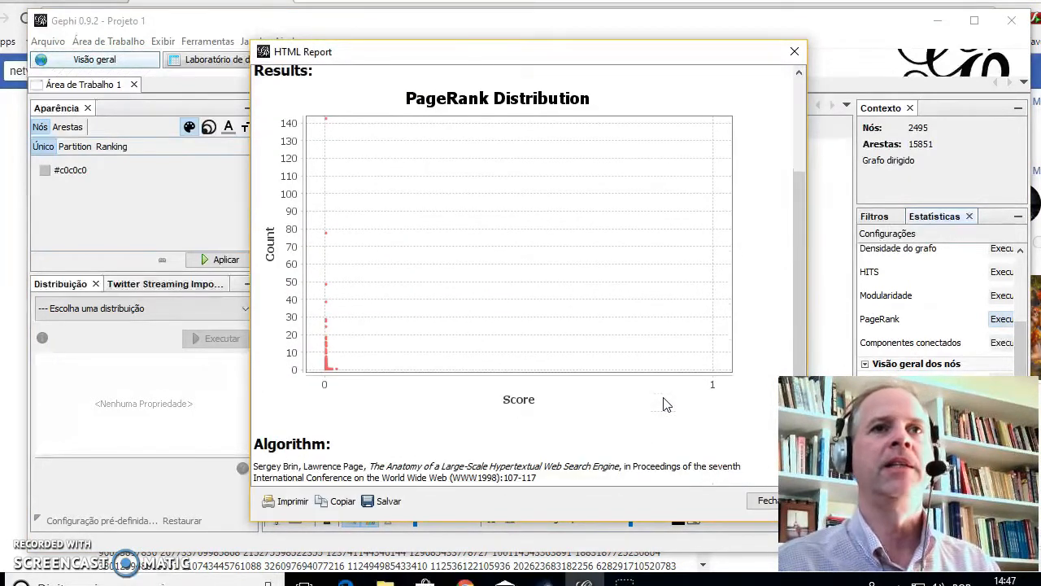
scroll(665, 404, "up", 3)
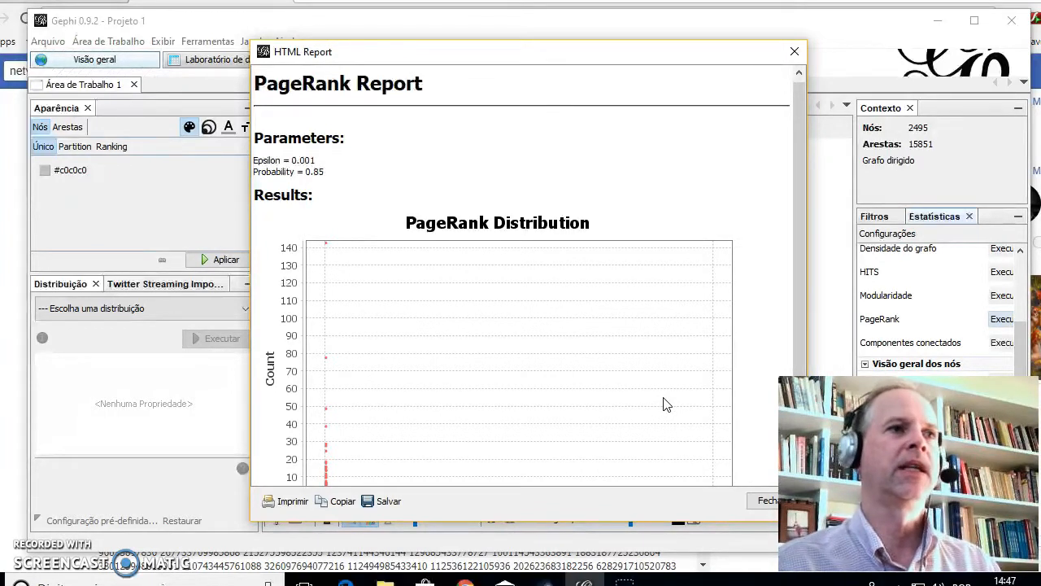
scroll(665, 404, "down", 3)
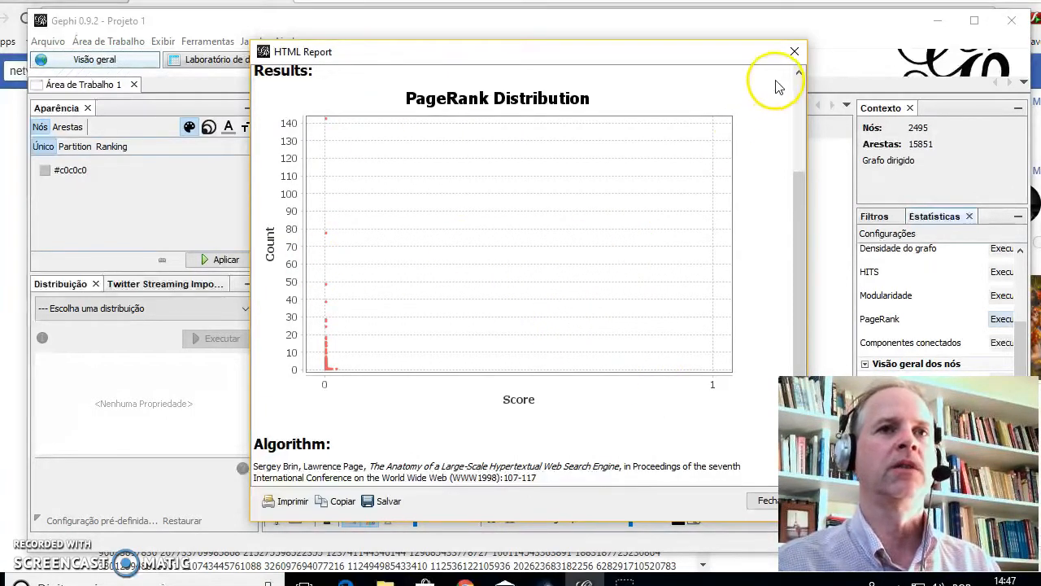
left_click(796, 51)
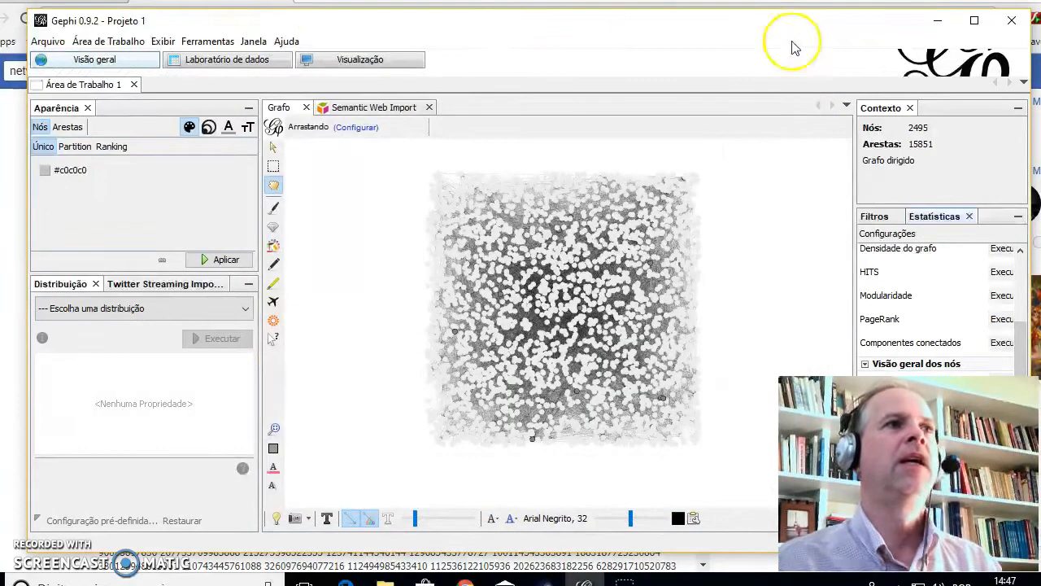
Step: Reopen the node data table and sort the nodes by PageRank in descending order
left_click(226, 63)
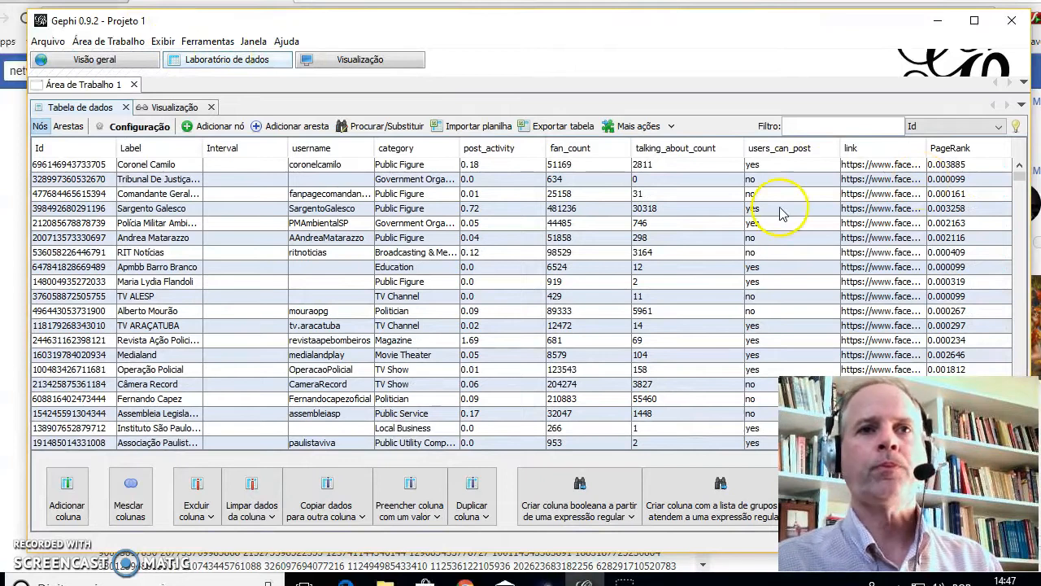
left_click(973, 149)
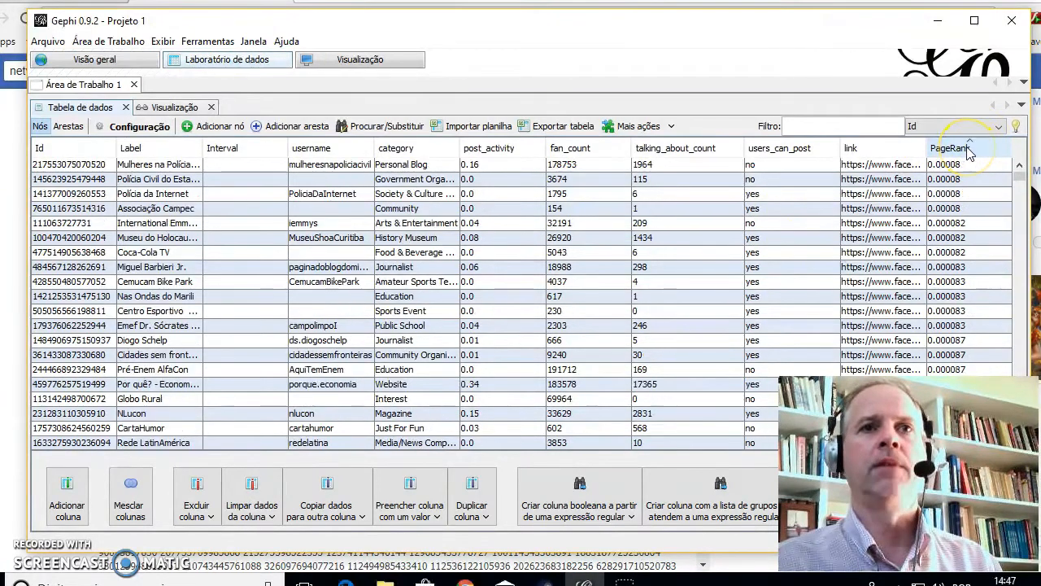
left_click(970, 150)
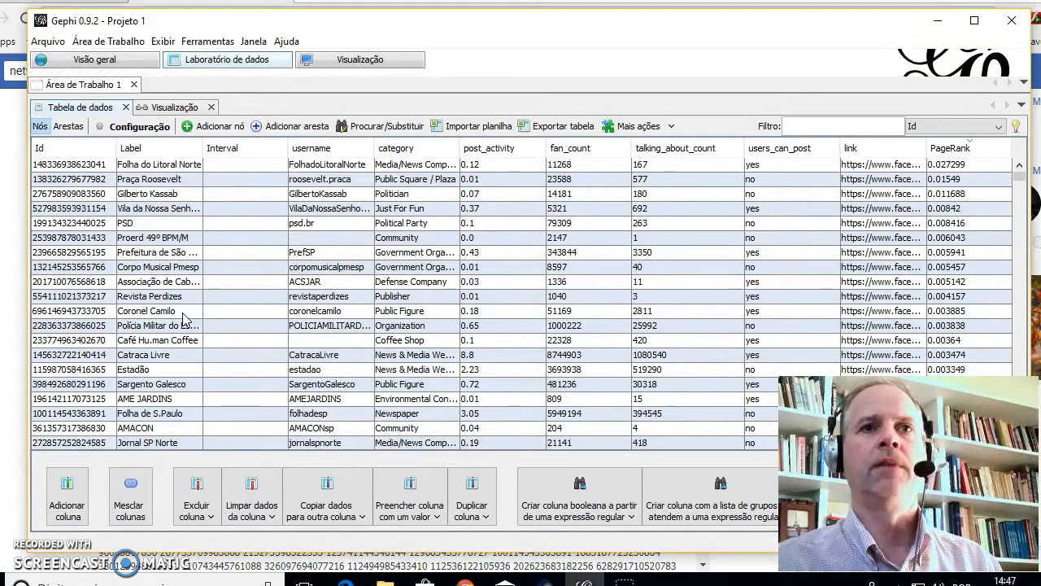
Step: Return to the overview and compute the graph density with the network treated as undirected
left_click(112, 60)
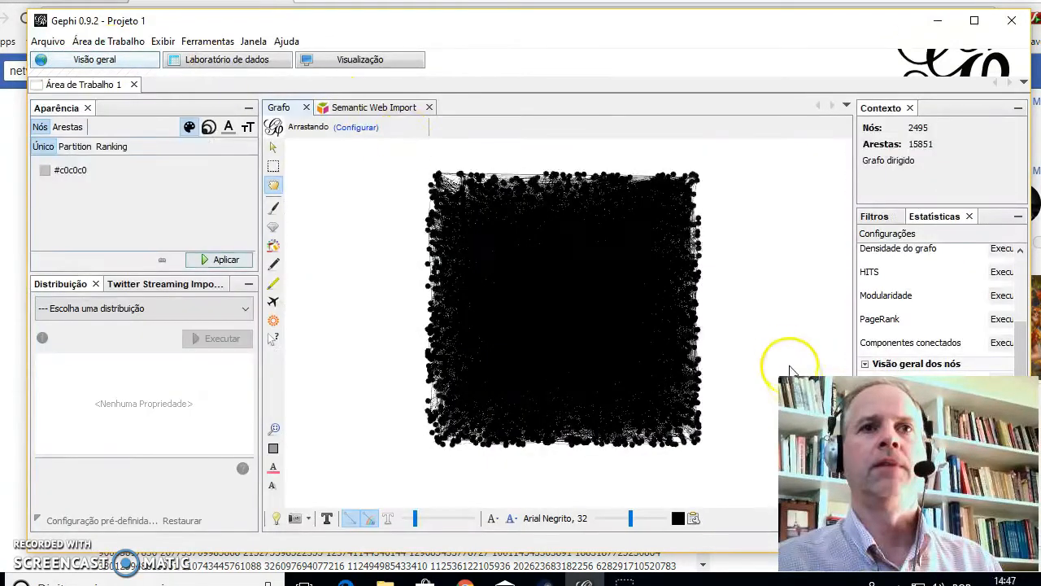
scroll(907, 317, "down", 2)
scroll(910, 313, "up", 3)
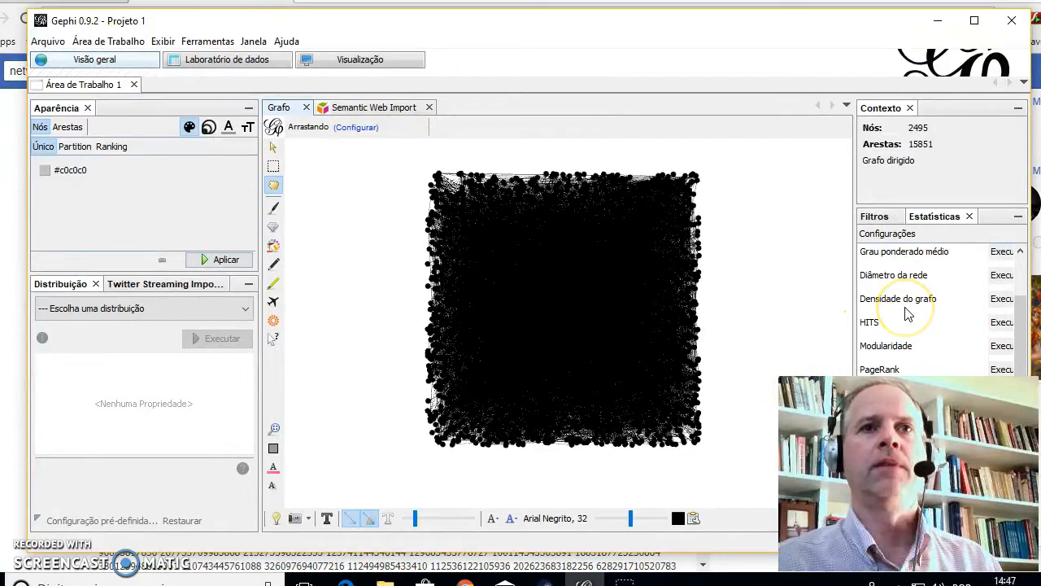
left_click(1002, 300)
left_click(382, 288)
left_click(618, 386)
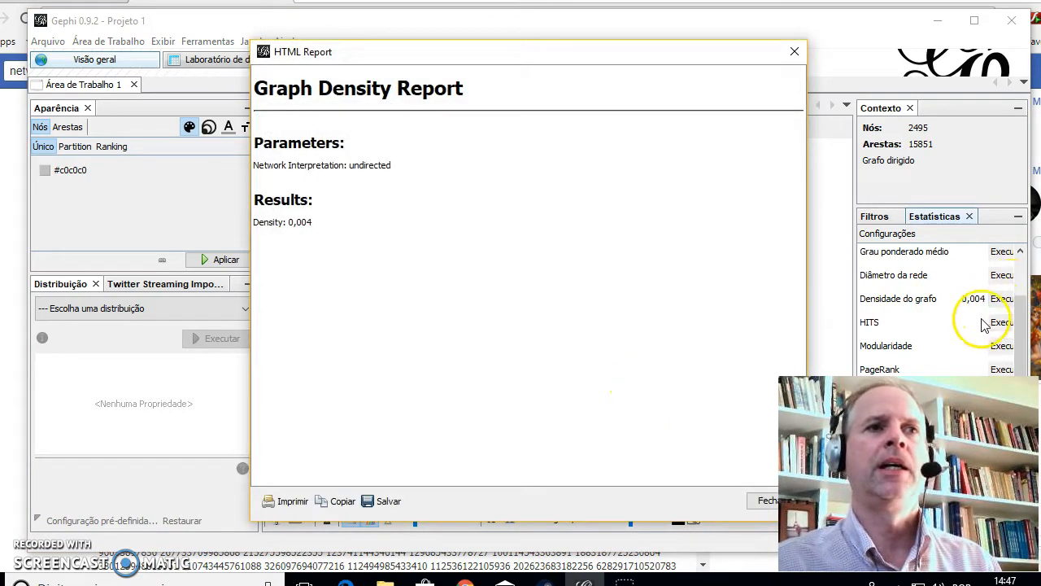
Step: Compute modularity with randomization and edge weights on at resolution 1.0, and review its report down to the community size distribution
left_click(999, 345)
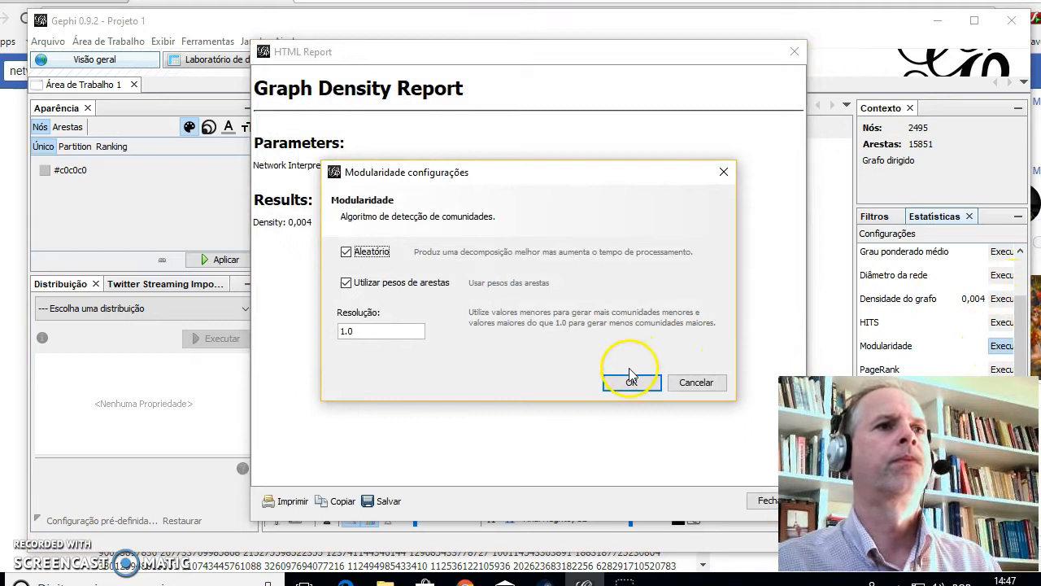
left_click(631, 383)
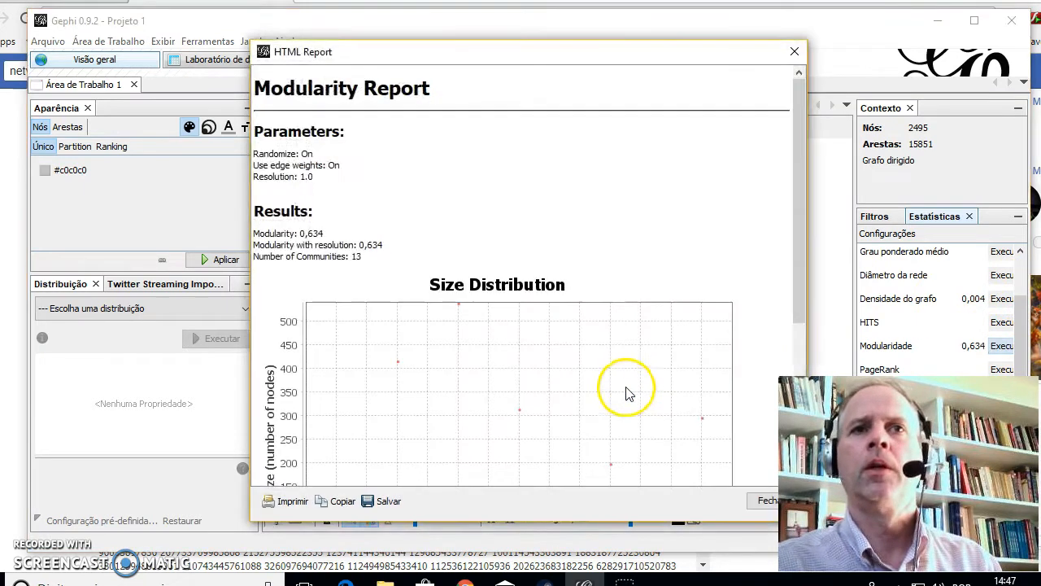
scroll(627, 389, "down", 3)
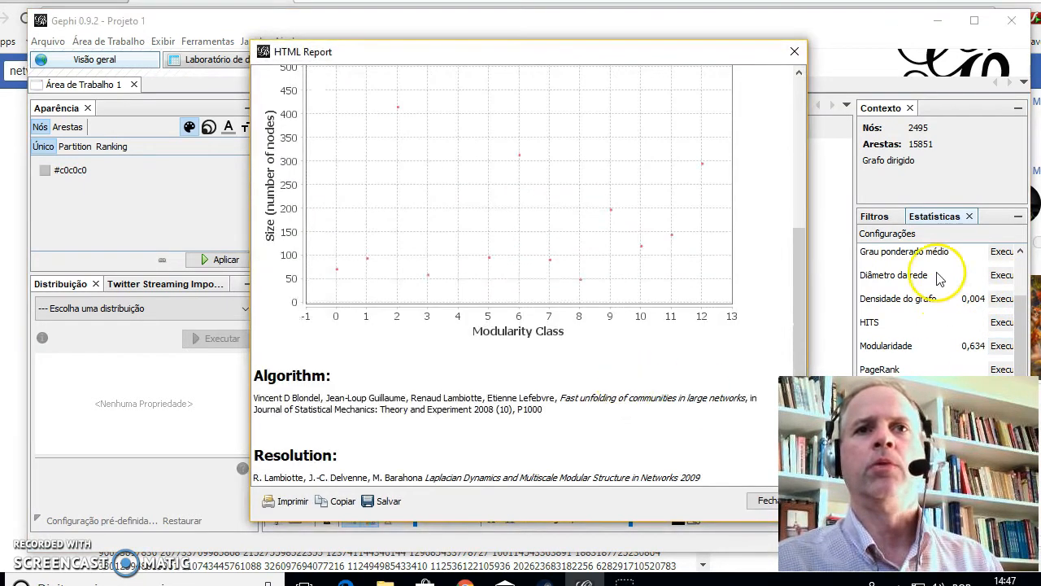
Step: Compute the average degree (Grau médio) of the network and close all open statistics reports
scroll(952, 281, "up", 3)
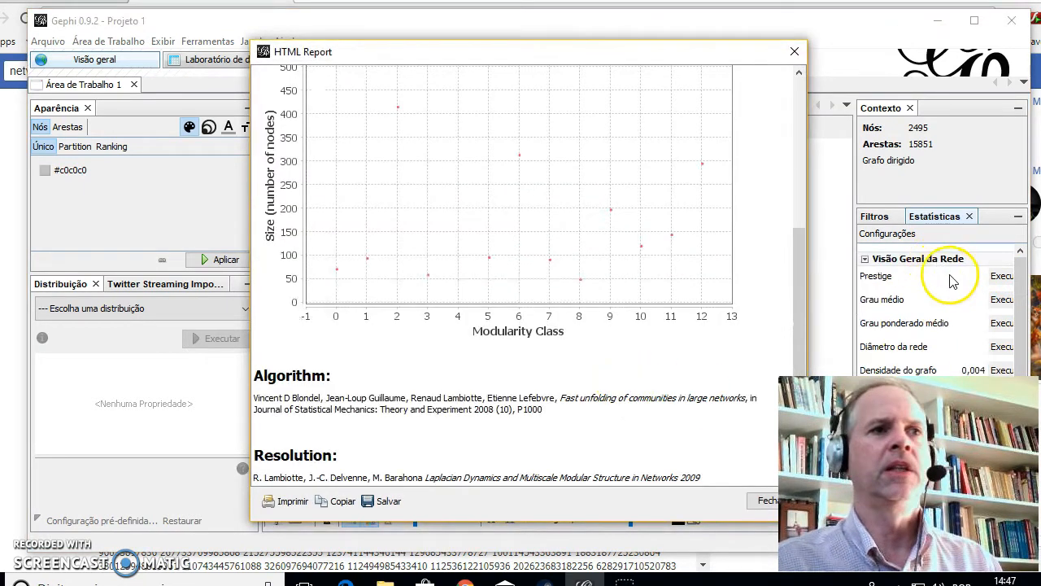
left_click(1001, 300)
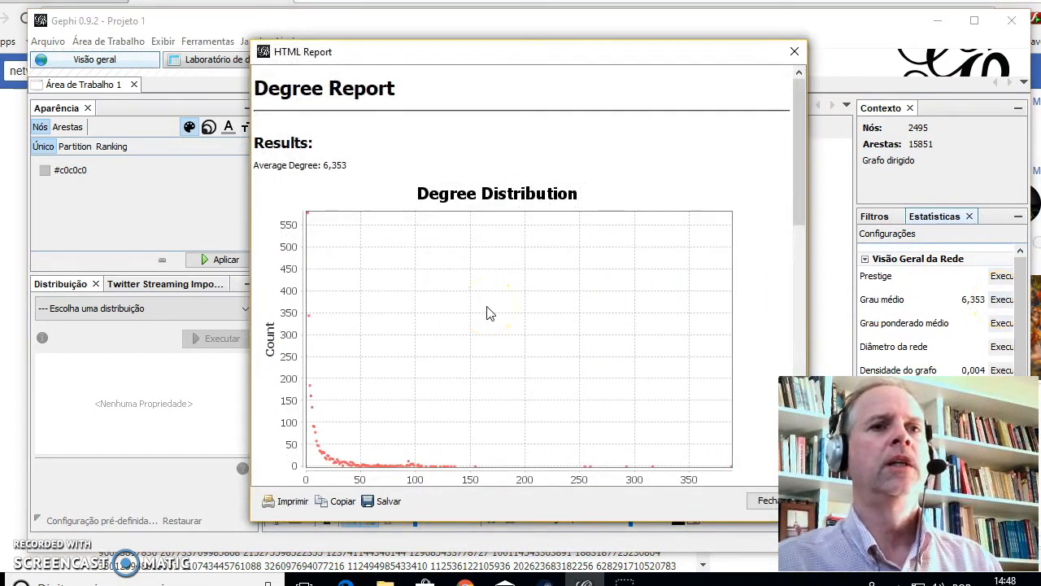
left_click(767, 502)
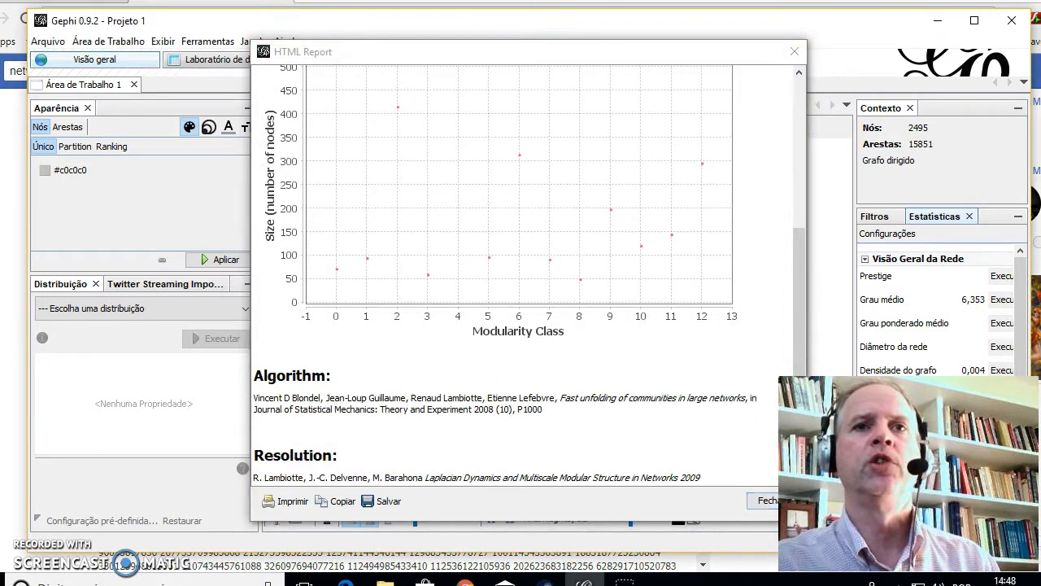
left_click(769, 501)
left_click(767, 501)
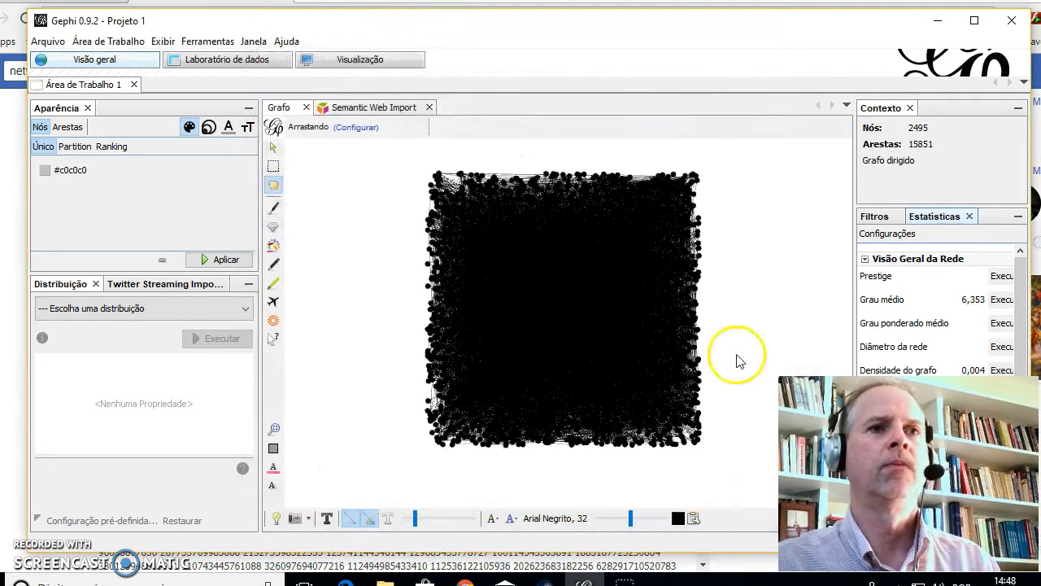
Step: Compute the connected components as undirected (Não dirigido), and review and close the report
scroll(944, 337, "down", 3)
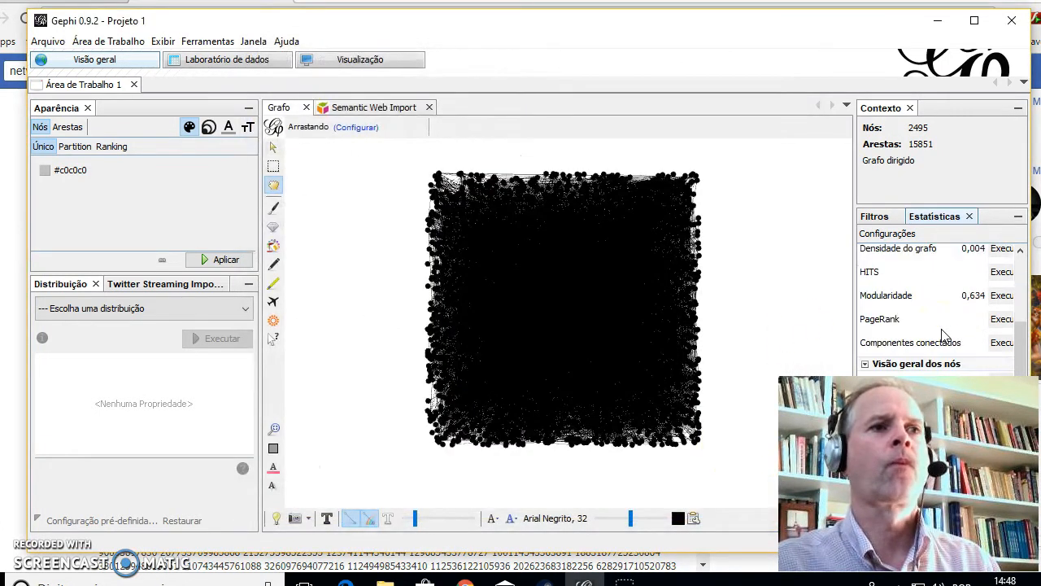
left_click(1003, 342)
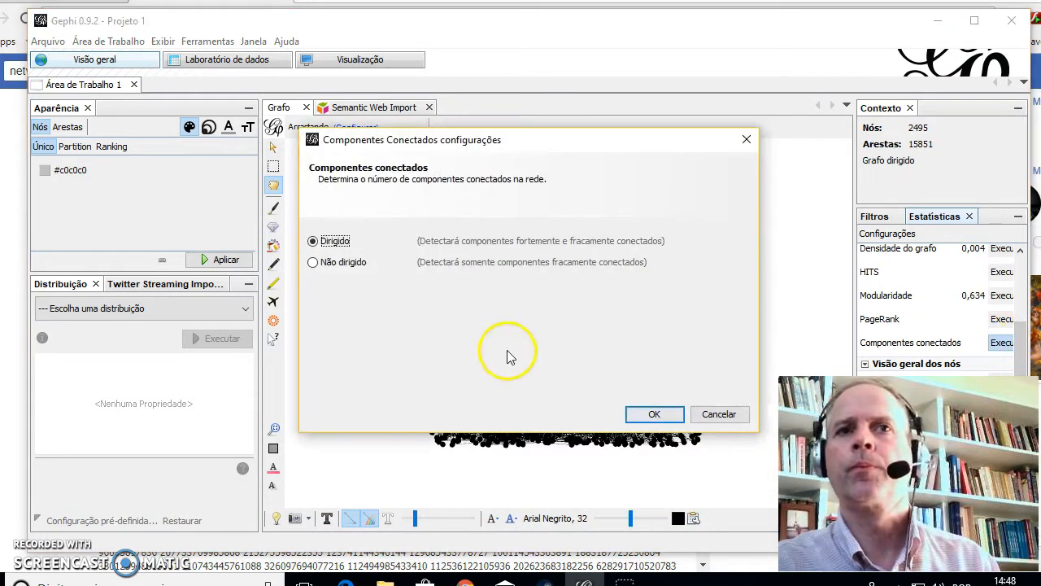
left_click(317, 262)
left_click(666, 414)
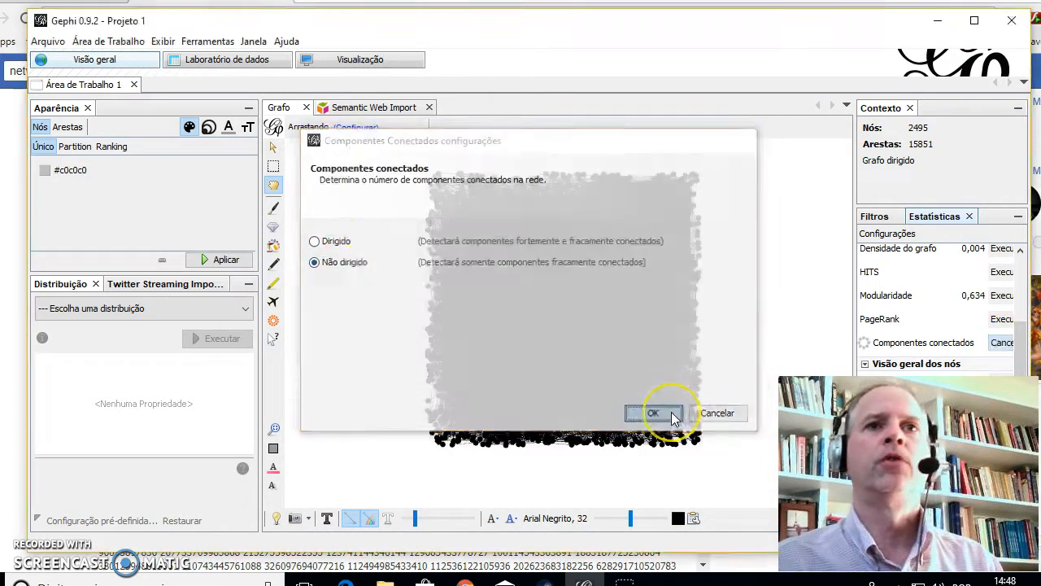
scroll(673, 416, "down", 3)
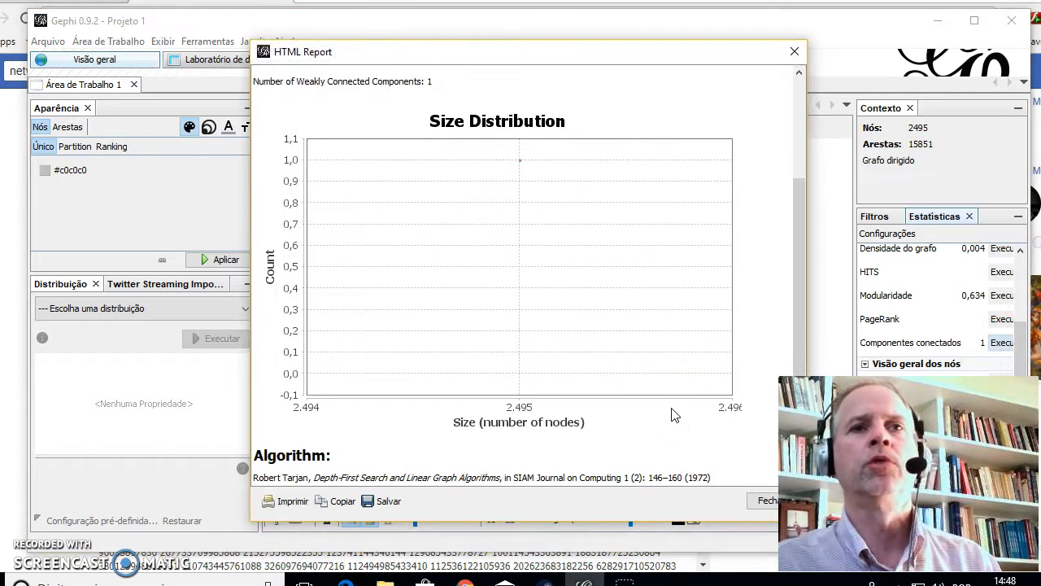
left_click(763, 500)
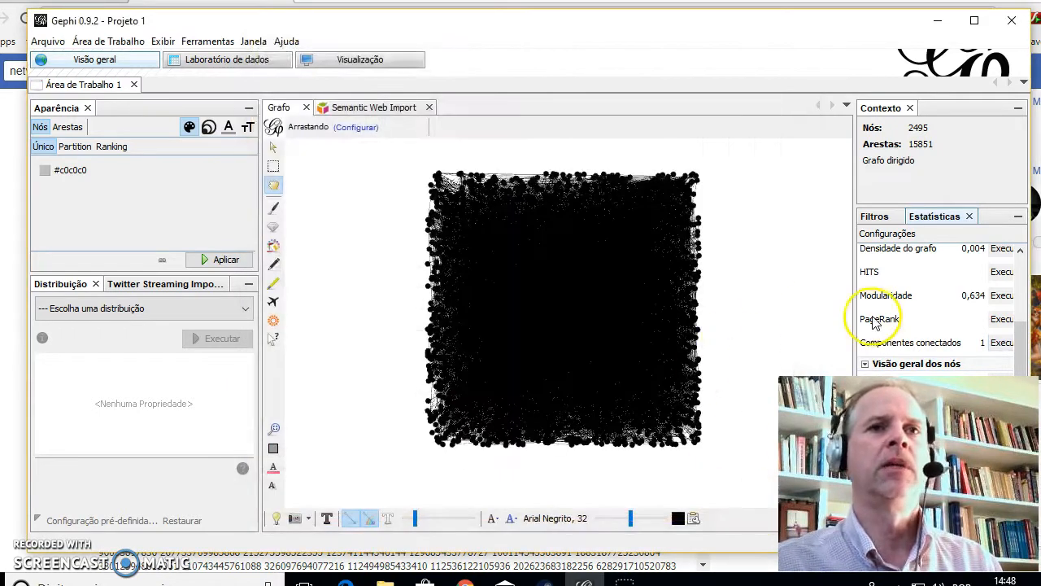
Step: Add an attribute range (Intervalo) filter on PageRank to the filter queries
scroll(874, 319, "up", 3)
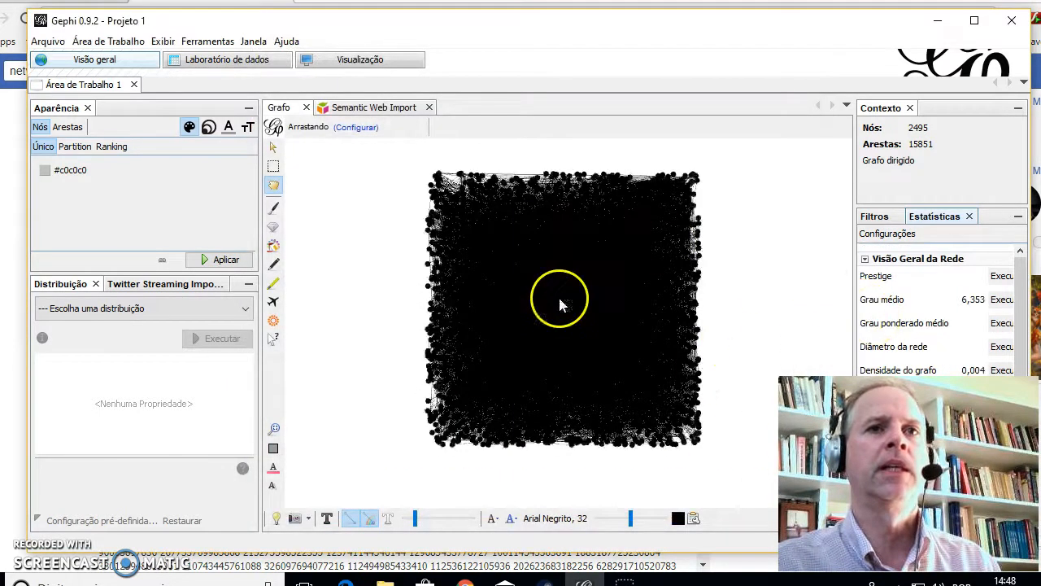
left_click(870, 218)
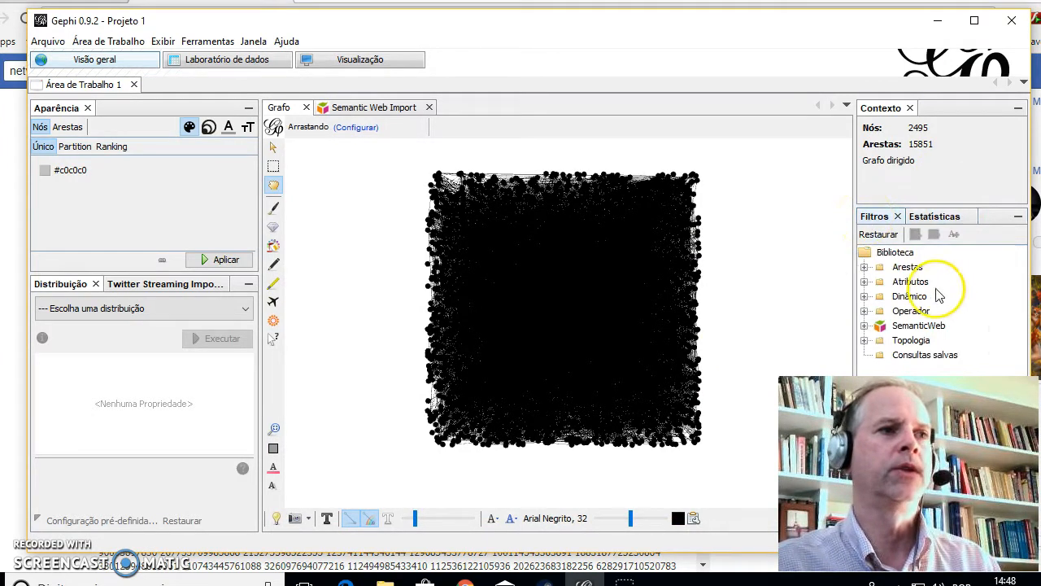
left_click(864, 282)
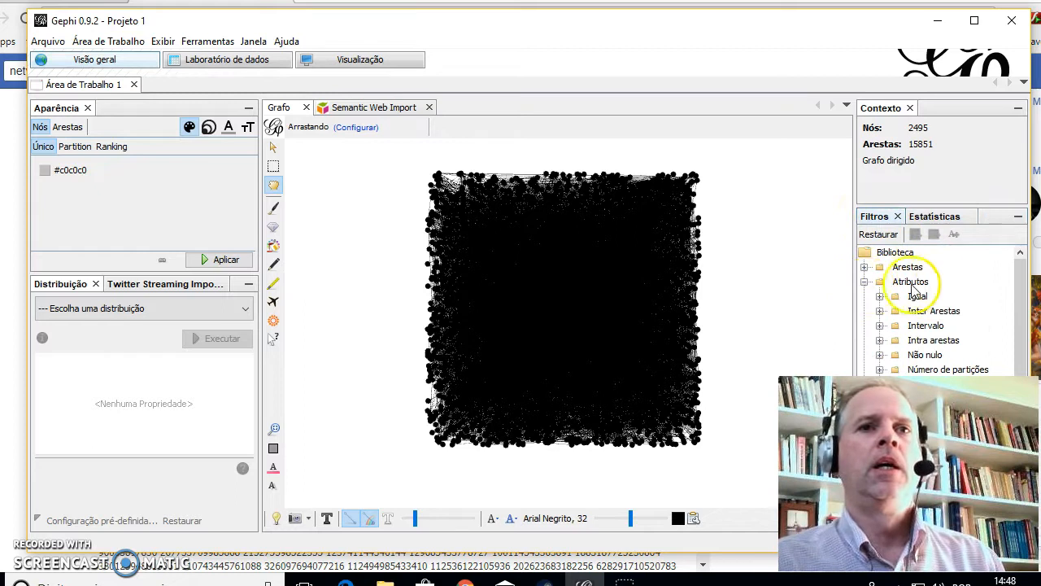
double_click(925, 325)
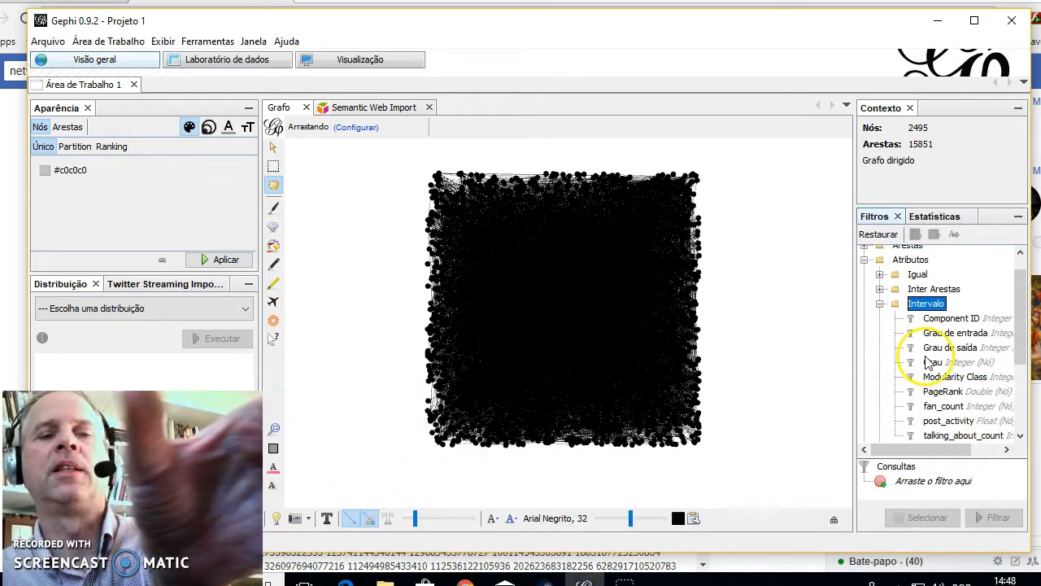
left_click(942, 392)
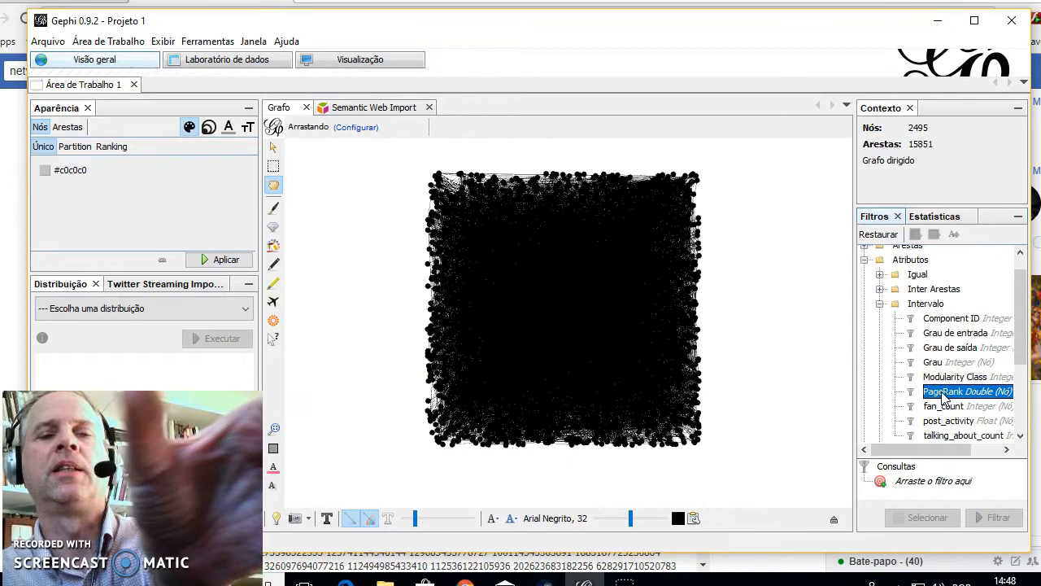
double_click(942, 396)
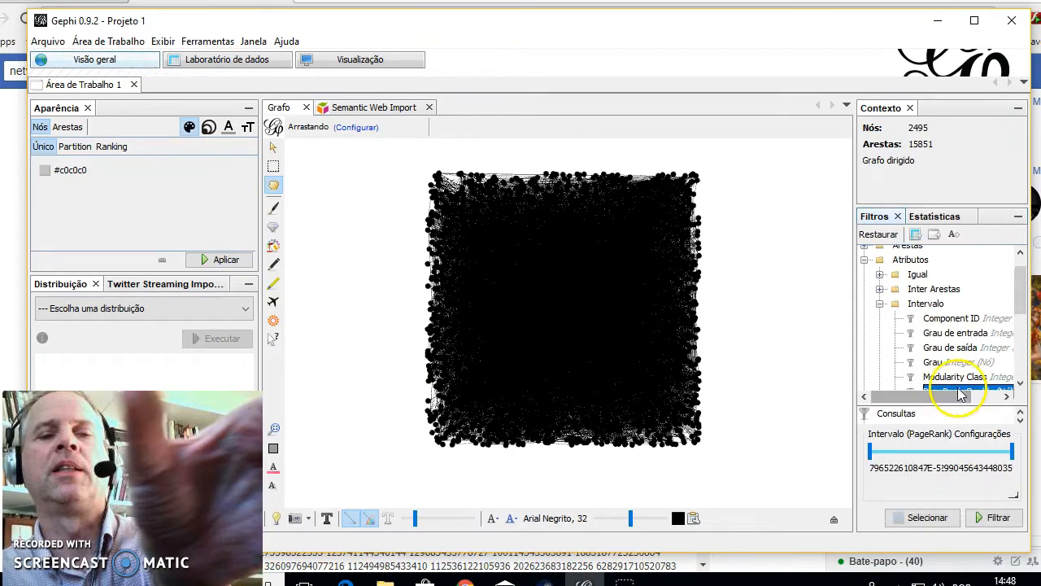
Step: Raise the lower bound of the PageRank range slightly above its minimum and apply the filter to the graph
double_click(902, 469)
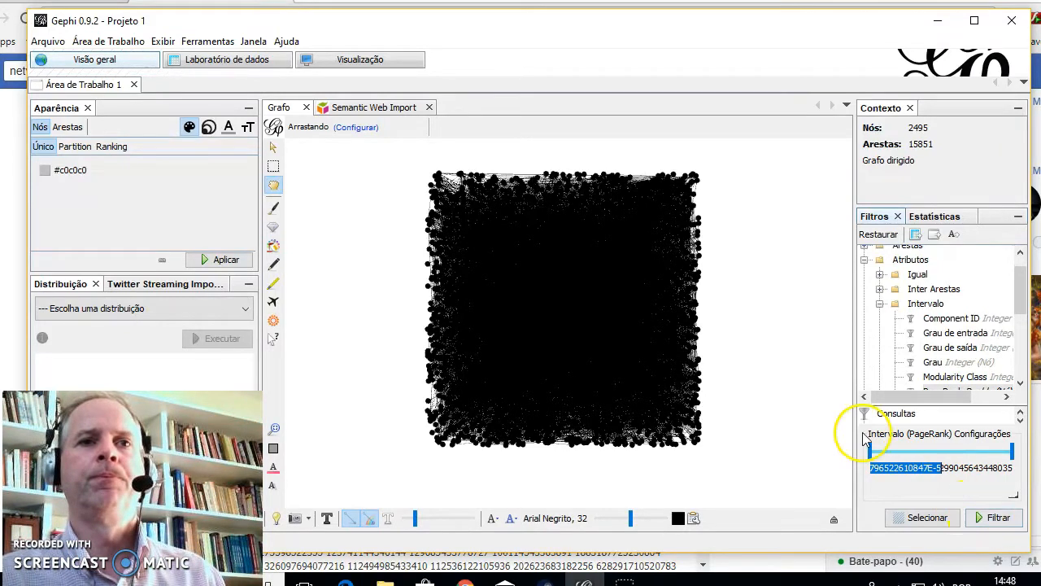
left_click_drag(876, 458, 879, 426)
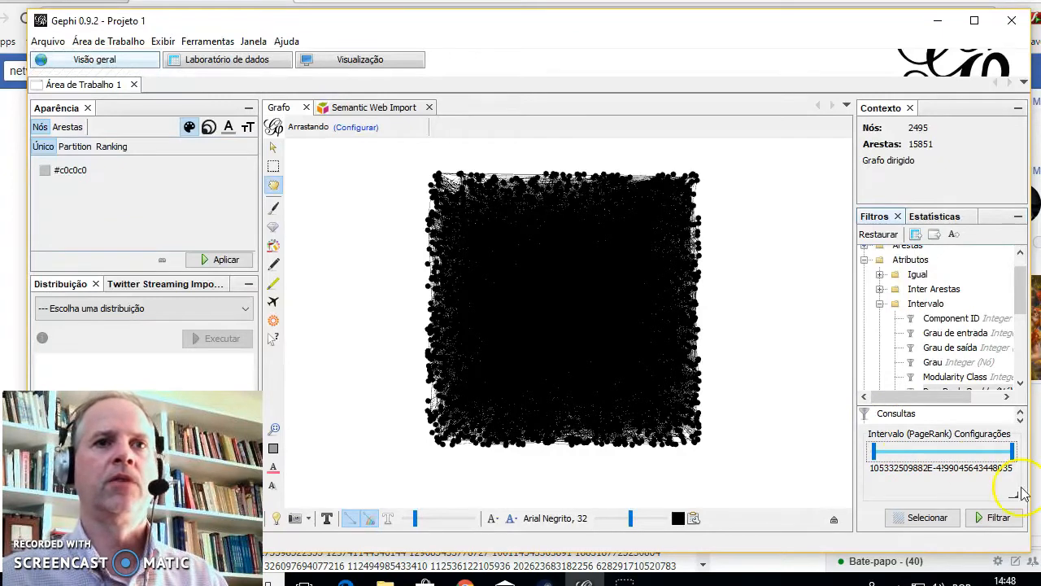
left_click(998, 518)
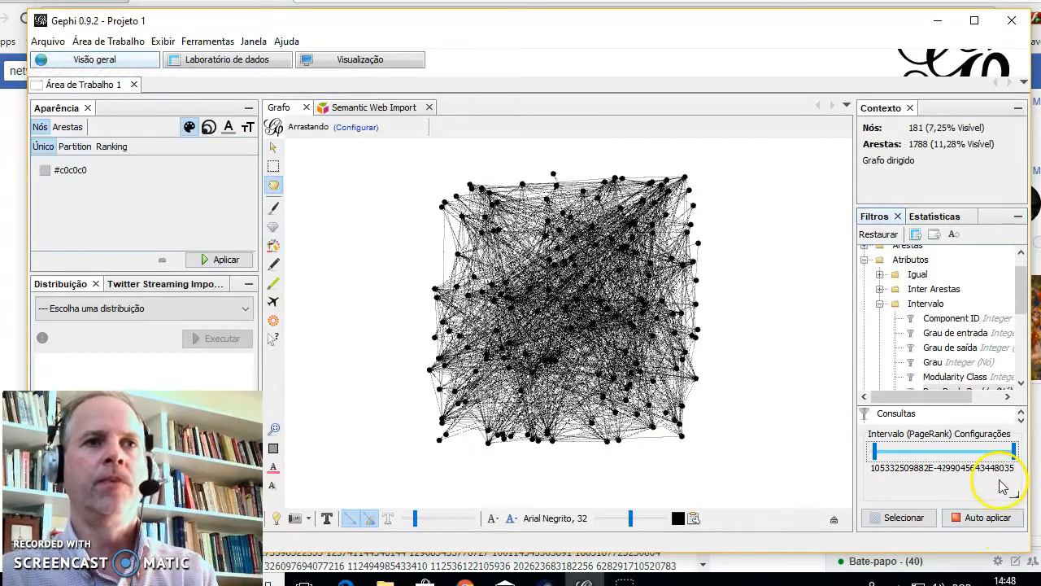
Step: Raise the PageRank filter's lower bound further in small increments to hide more of the low-ranked nodes
key("Right")
key("Right")
key("Right")
key("Right")
key("Right")
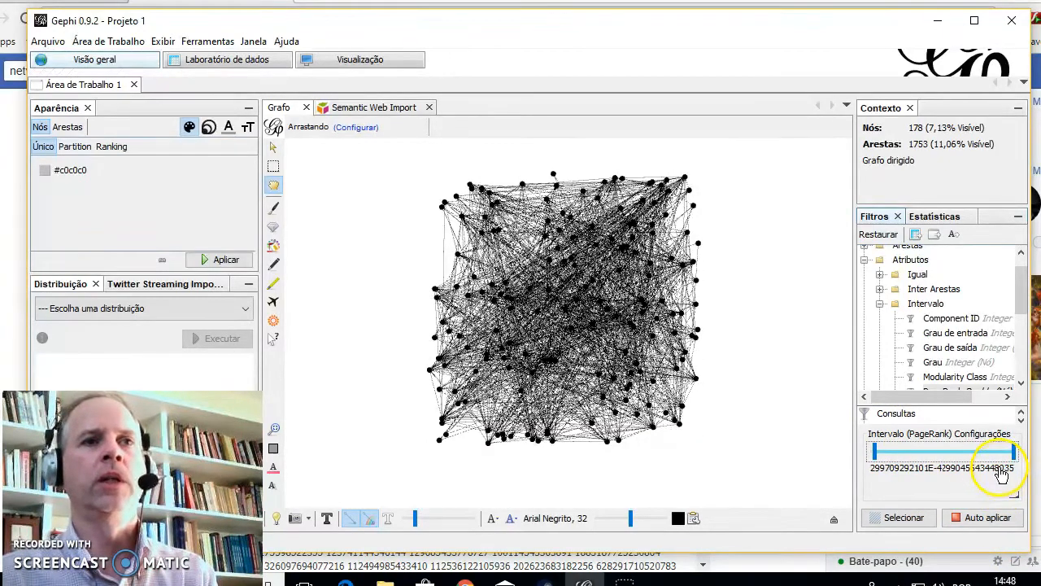
key("Right")
key("Right")
key("Right")
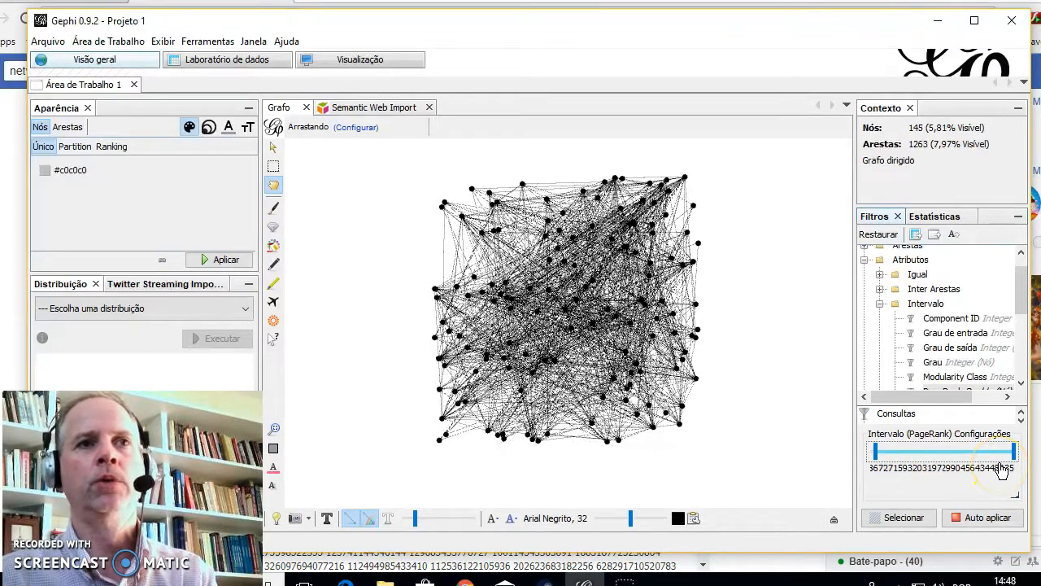
key("Right")
key("Right")
key("Right")
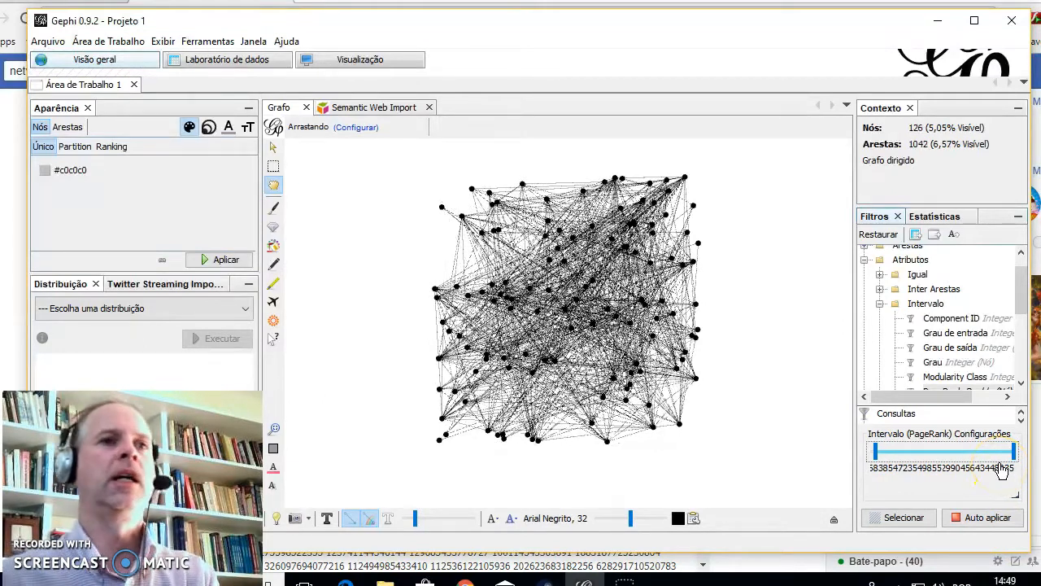
key("Right")
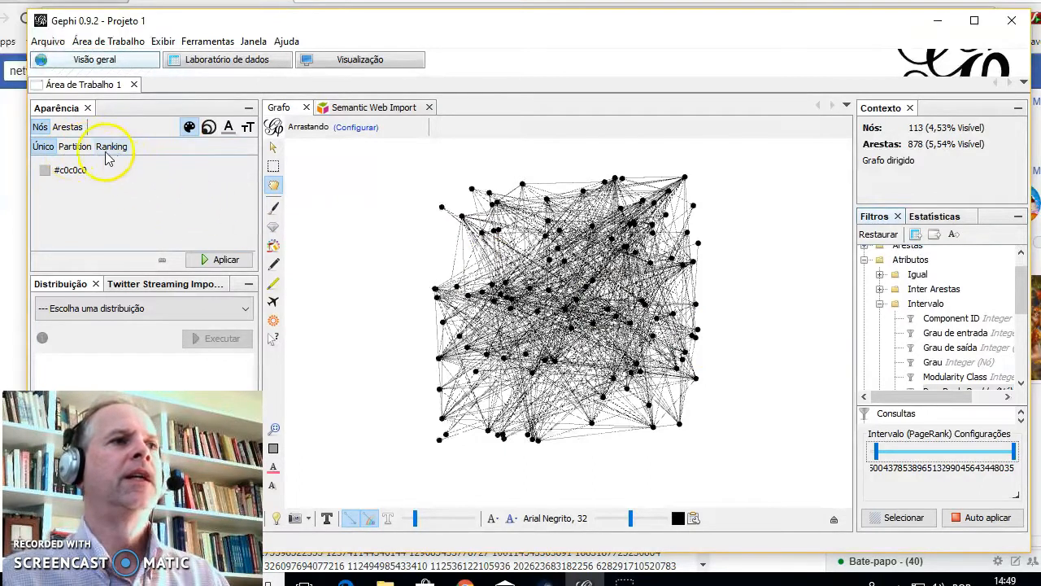
Step: Color the nodes by partition using the category attribute
left_click(74, 148)
left_click(140, 167)
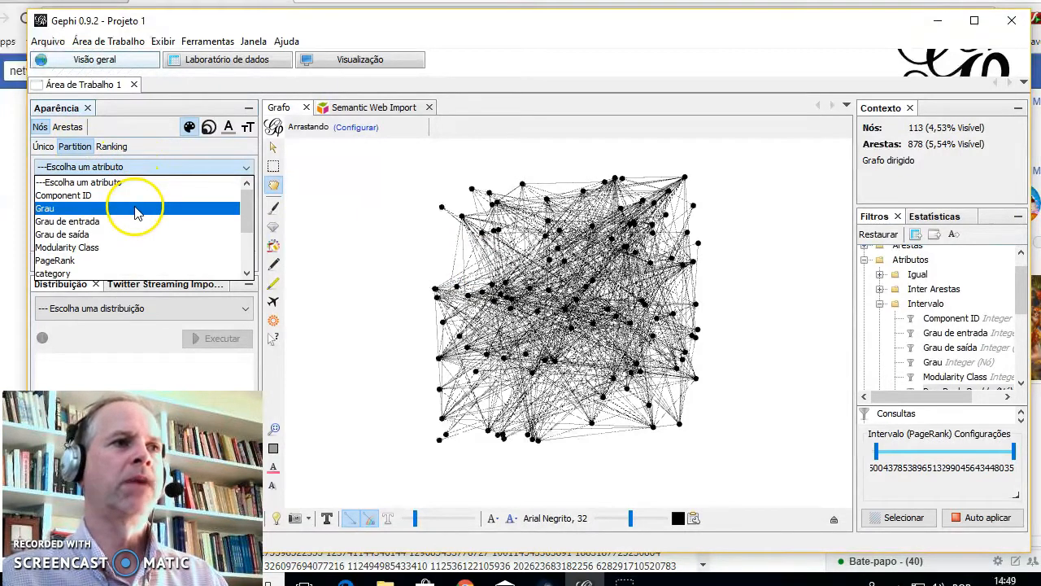
left_click(113, 271)
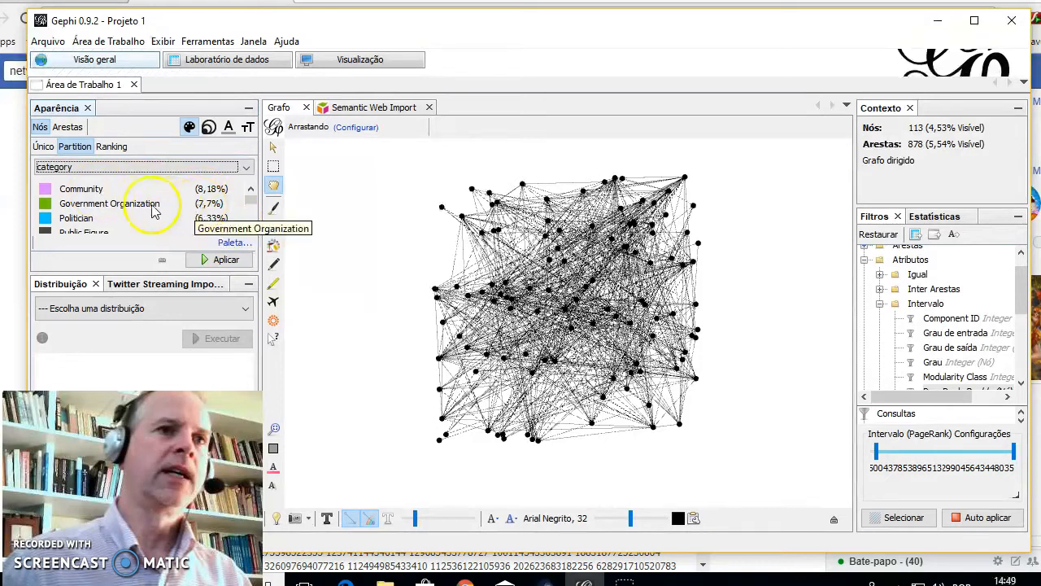
left_click(208, 262)
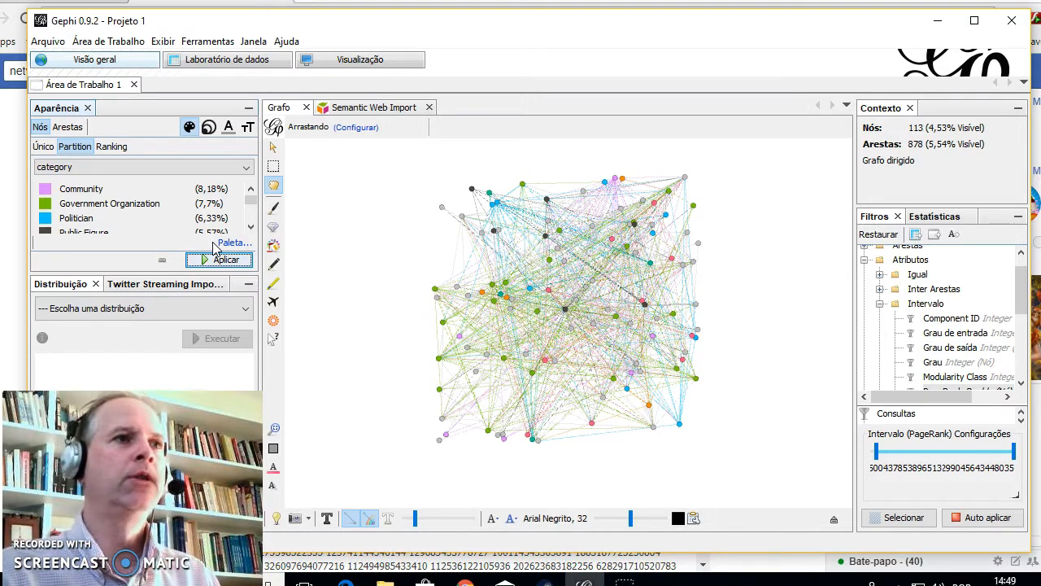
Step: Size the nodes by ranking on the Grau de saída attribute, with minimum size 11 and maximum size 50
left_click(209, 132)
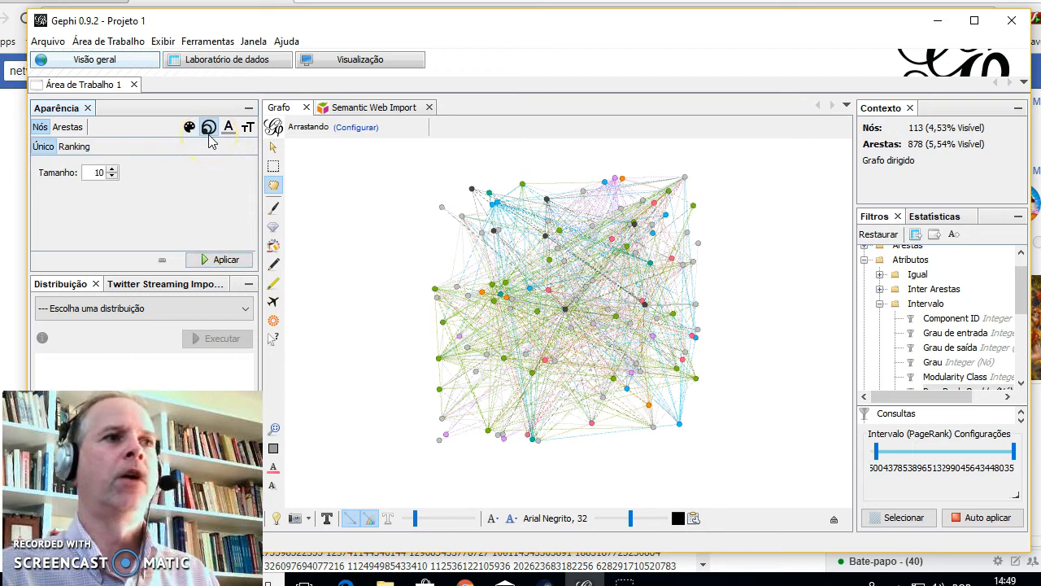
left_click(85, 148)
left_click(120, 167)
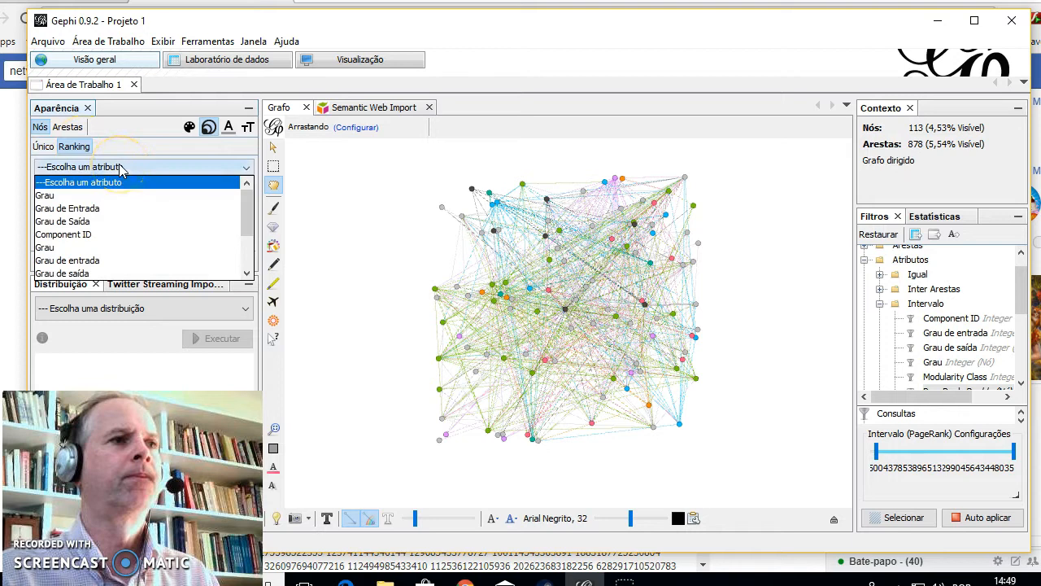
scroll(116, 203, "down", 1)
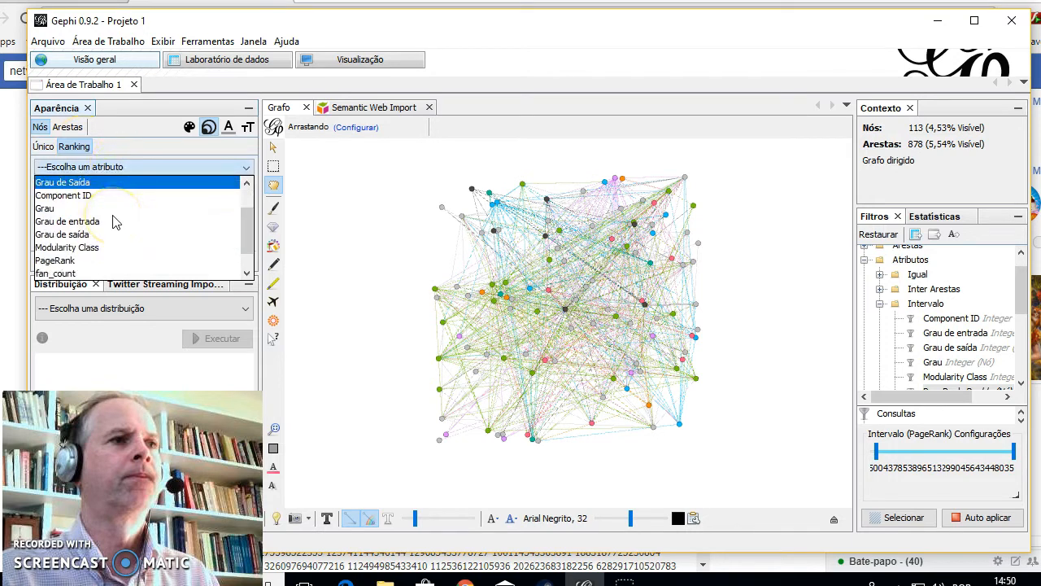
scroll(116, 220, "down", 1)
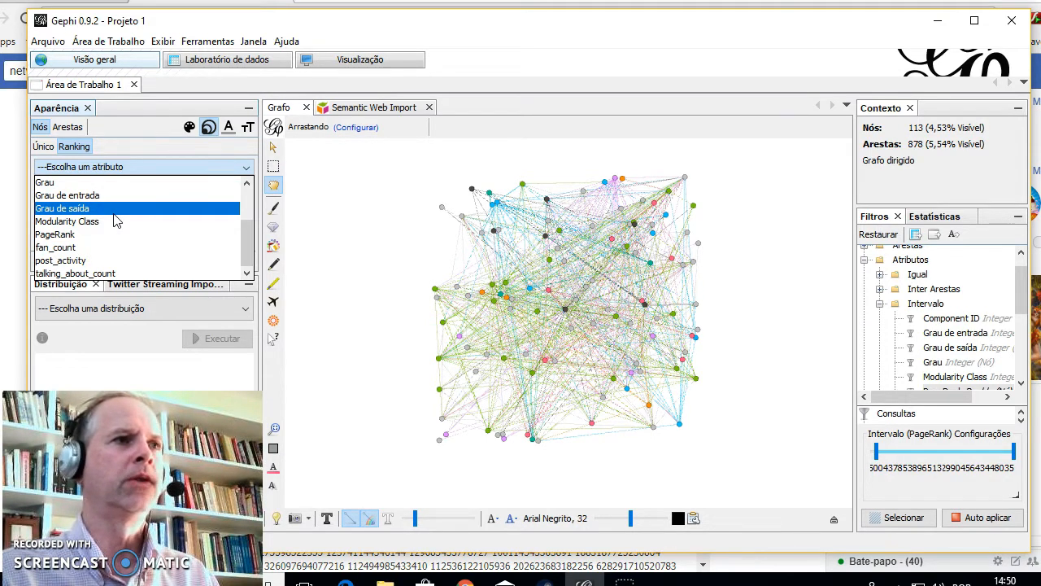
left_click(115, 214)
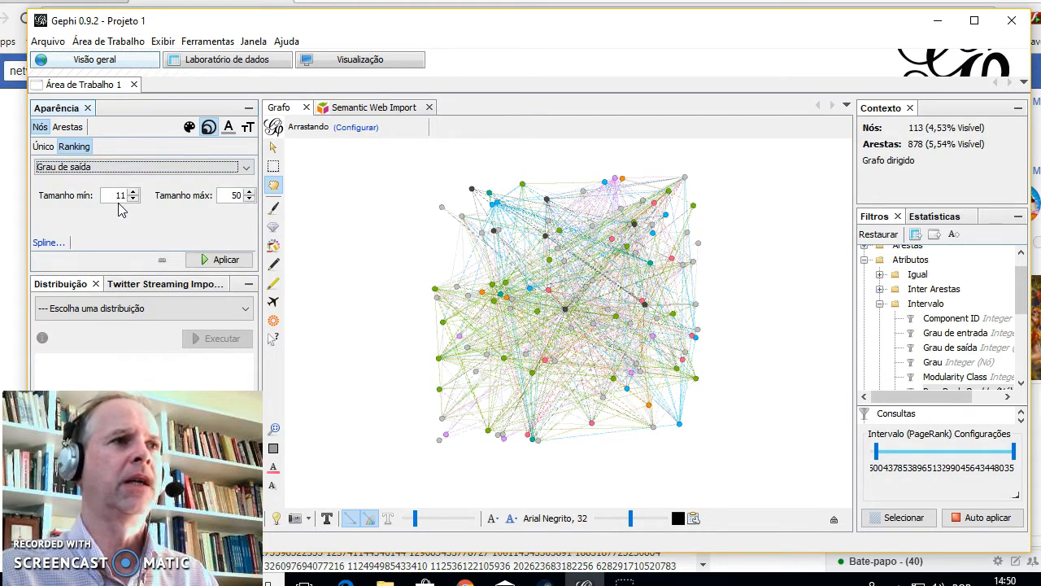
left_click(235, 259)
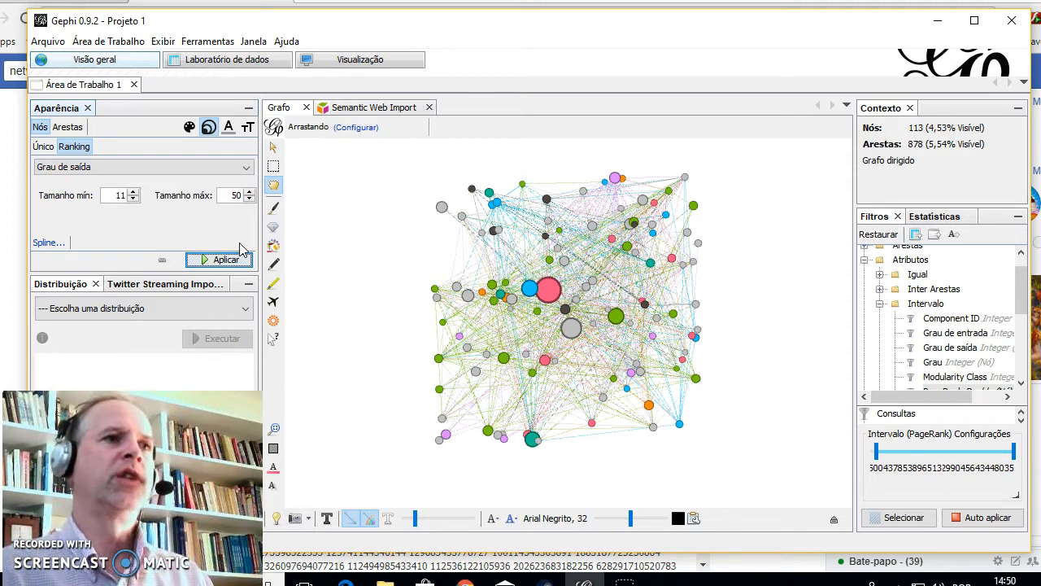
left_click(223, 193)
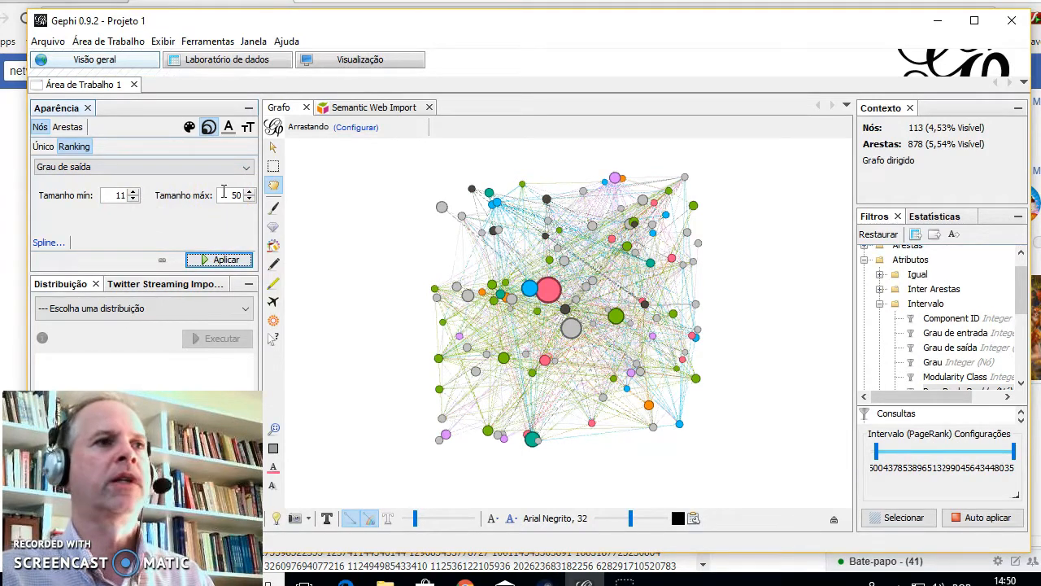
left_click(616, 181)
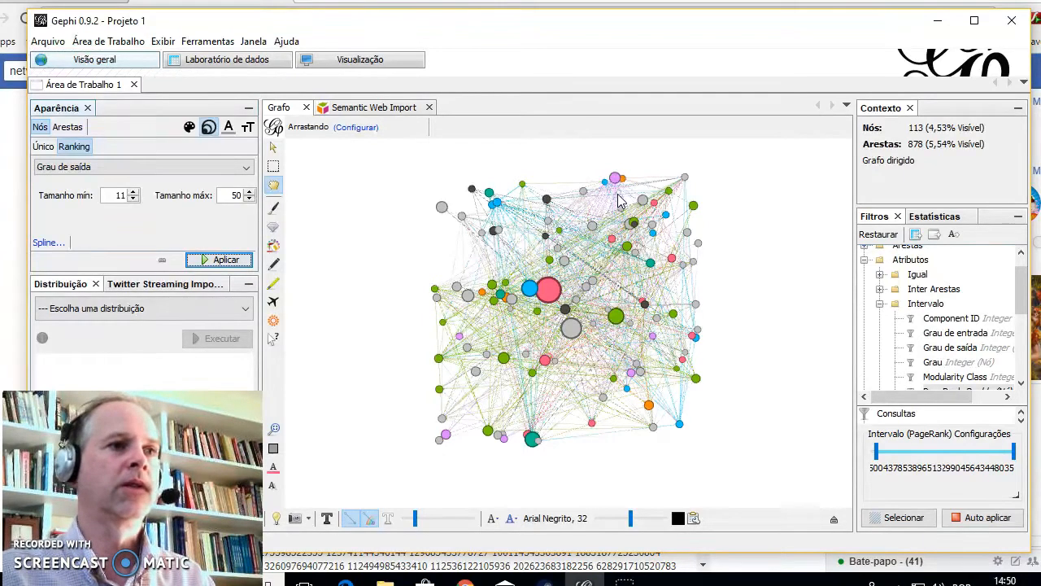
Step: Render the filtered graph in the preview (Visualização) with node labels shown
left_click(364, 61)
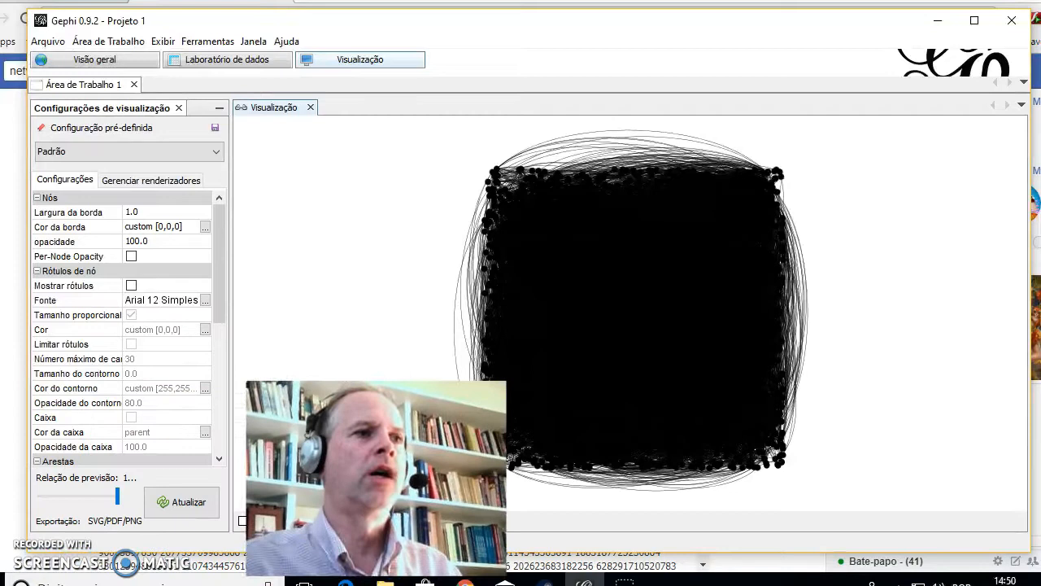
left_click(189, 501)
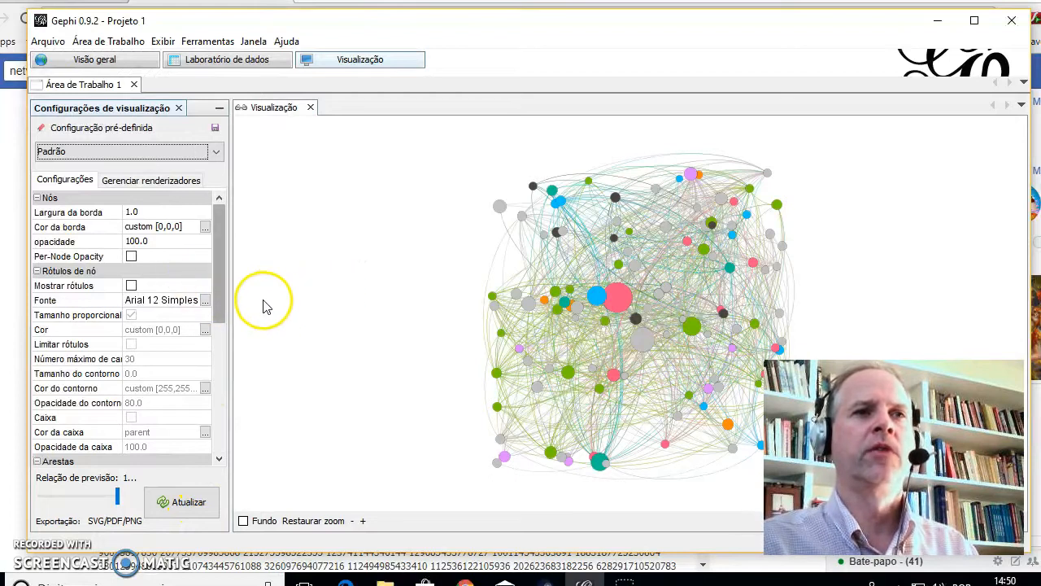
left_click(131, 286)
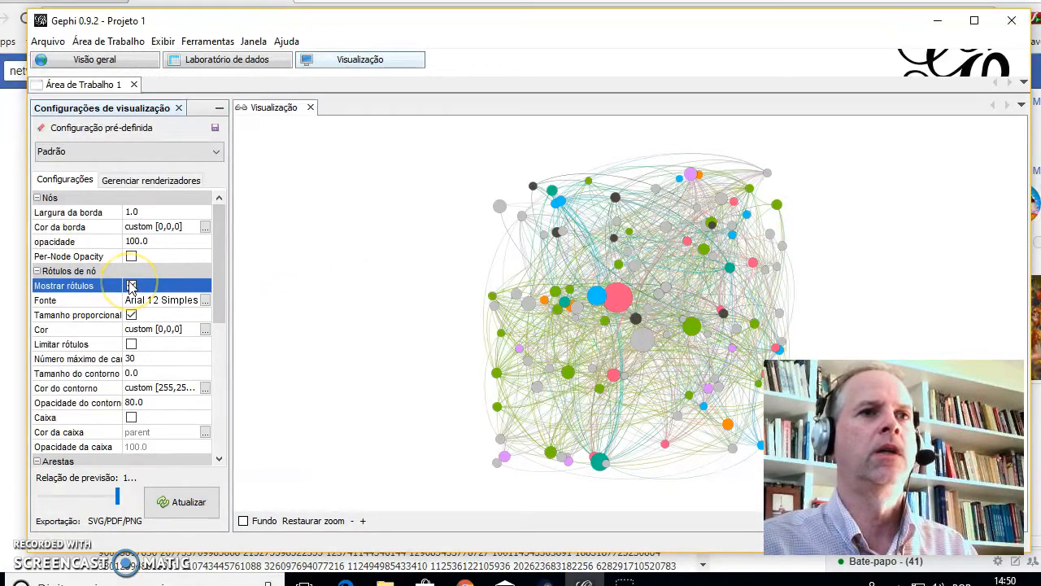
left_click(194, 502)
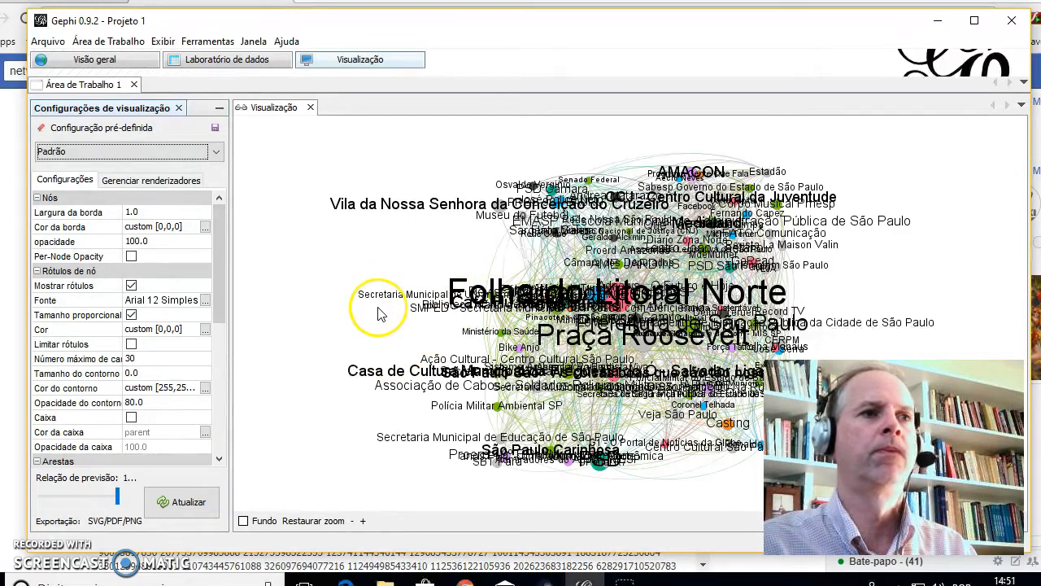
Step: Turn off proportional label size, limit label length, set the label font to Arial 14, and refresh the preview to inspect the labels
left_click(131, 316)
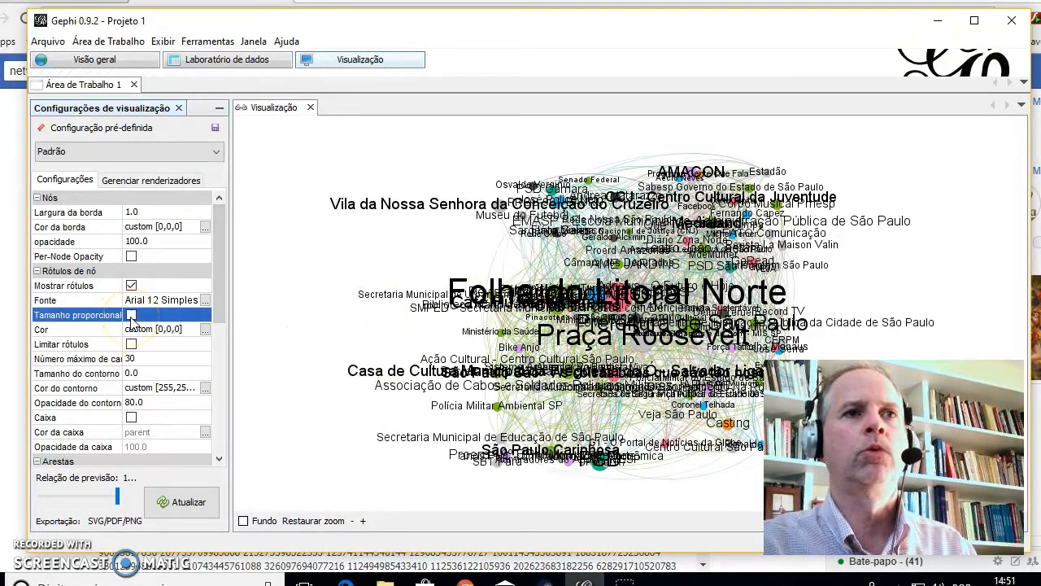
left_click(131, 344)
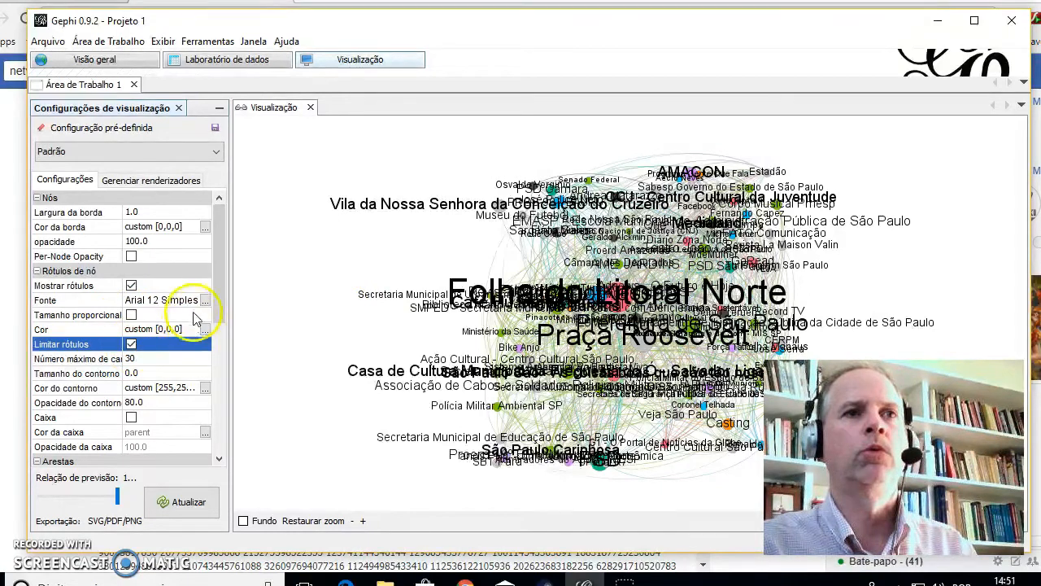
left_click(205, 300)
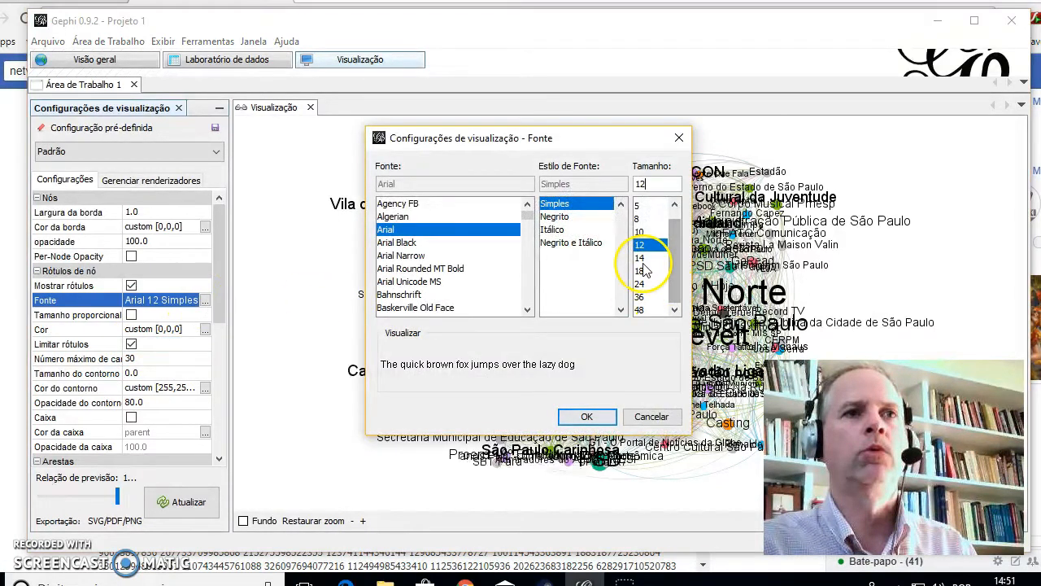
left_click(640, 258)
left_click(587, 416)
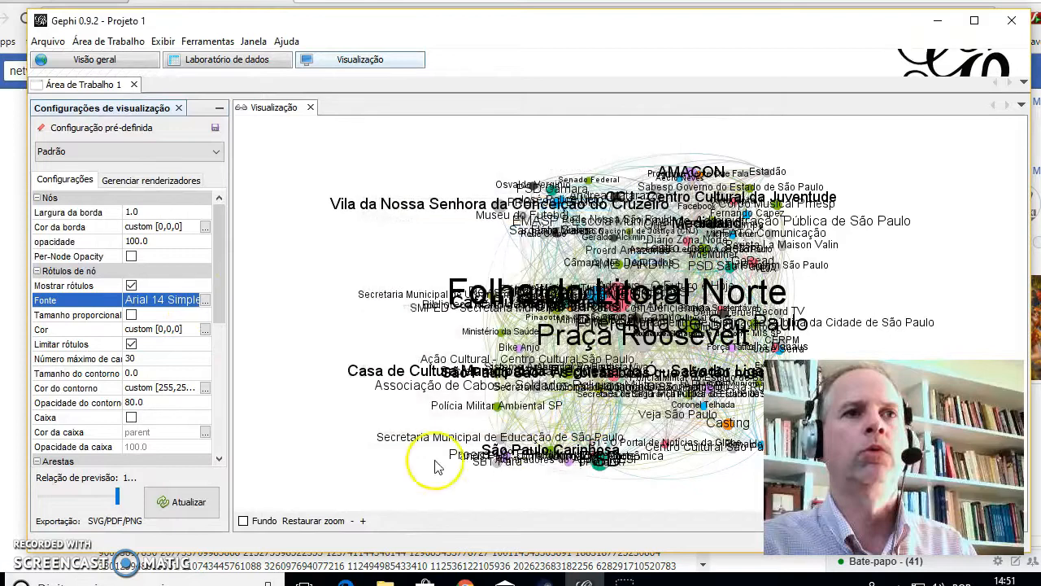
left_click(183, 502)
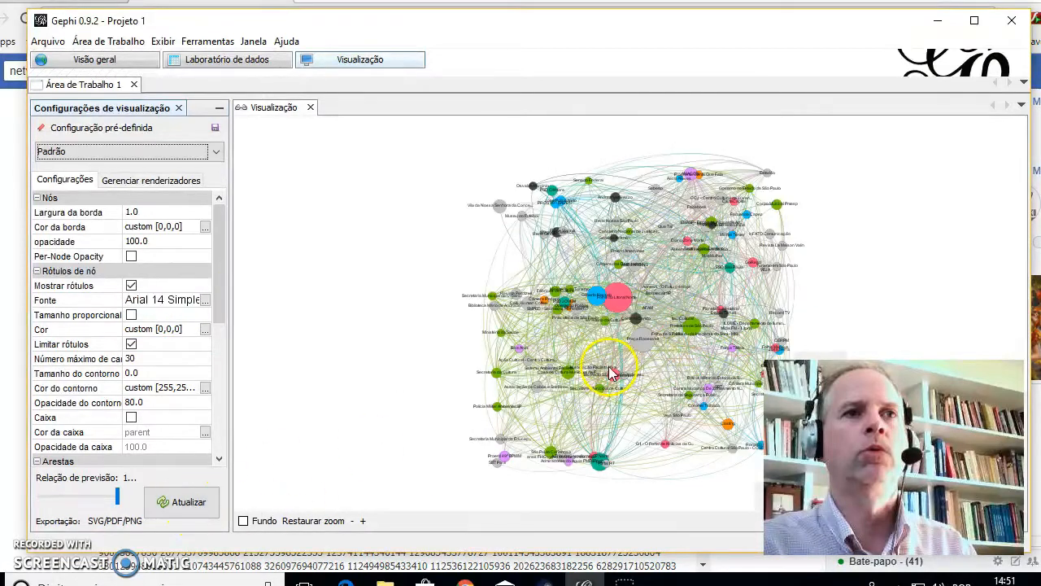
scroll(582, 312, "up", 3)
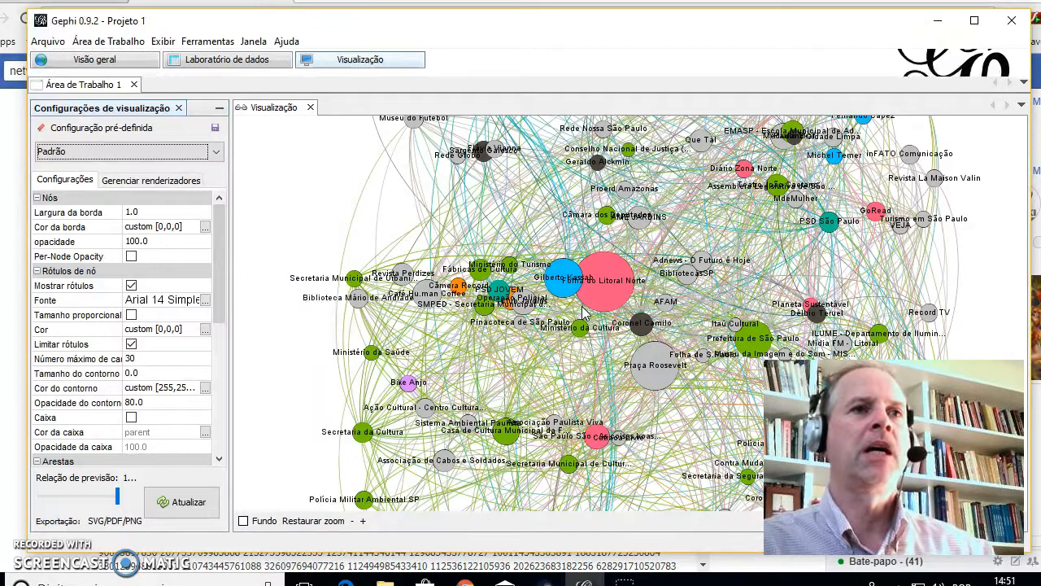
left_click(570, 340)
left_click_drag(570, 340, 565, 293)
left_click_drag(587, 392, 651, 310)
left_click_drag(676, 266, 594, 378)
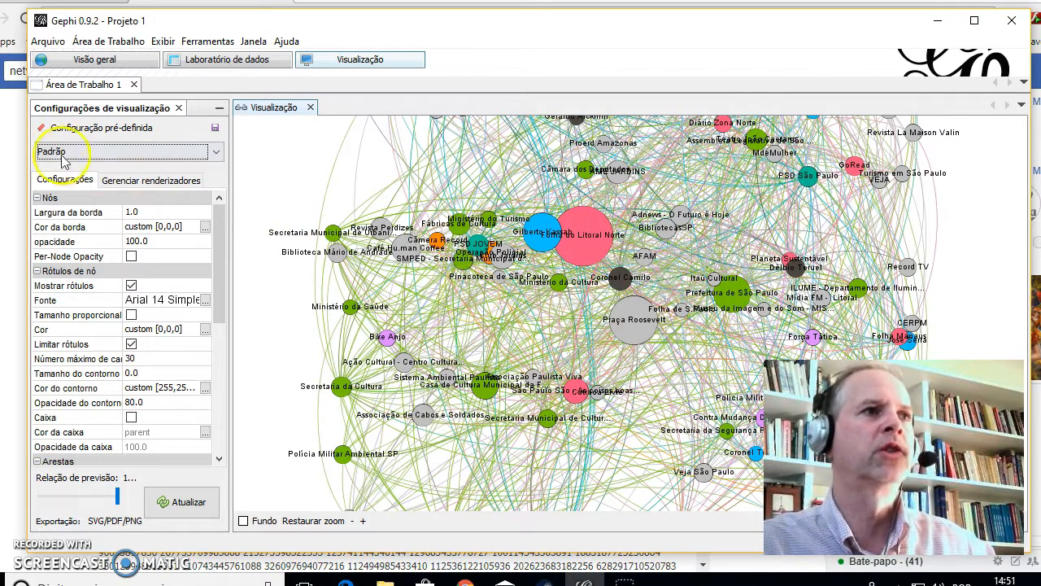
Step: Run the Fruchterman Reingold layout on the graph in the overview and stop it once the nodes have spread out
left_click(72, 62)
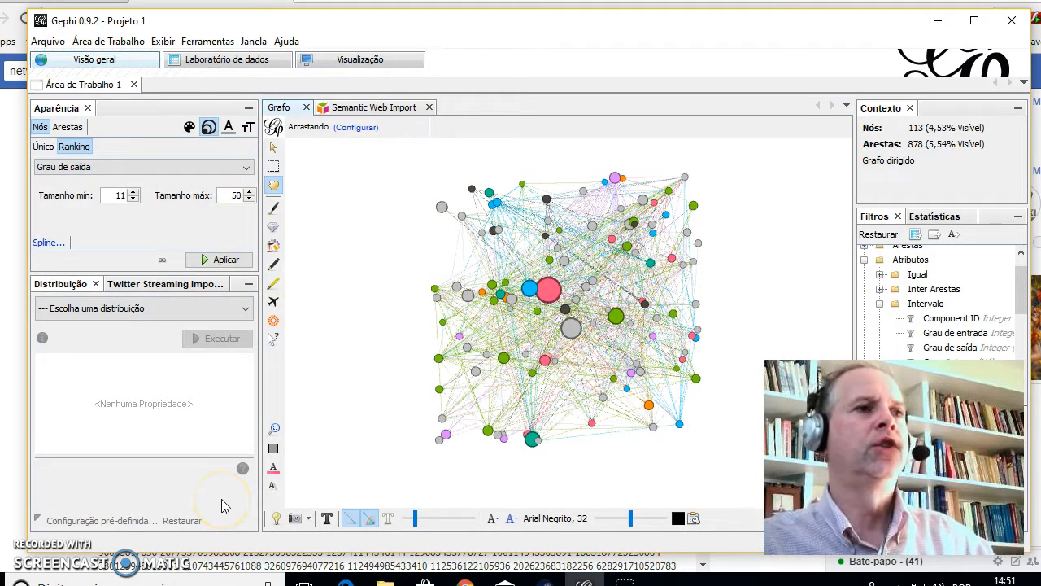
left_click(161, 314)
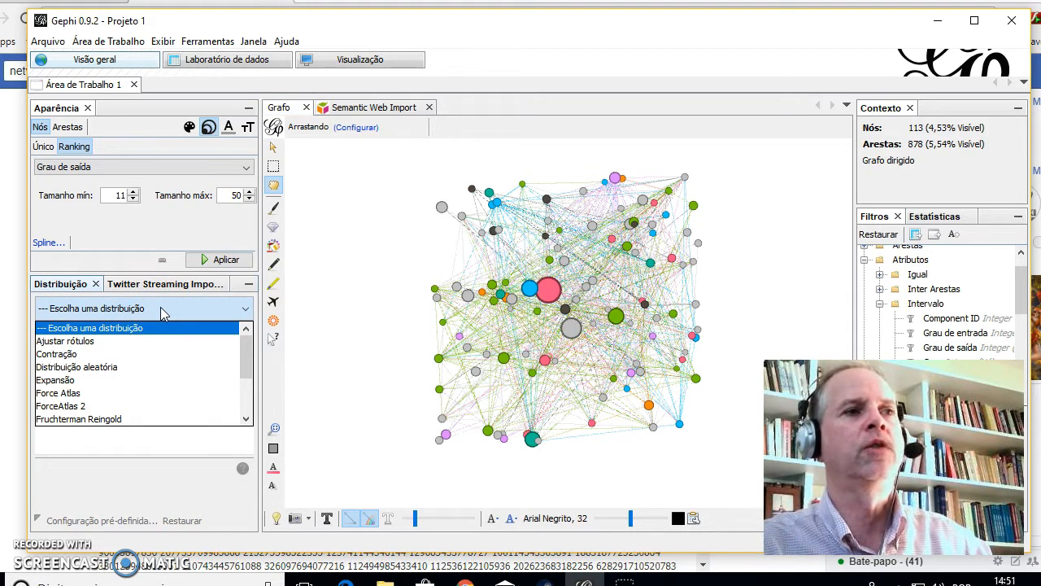
left_click(169, 420)
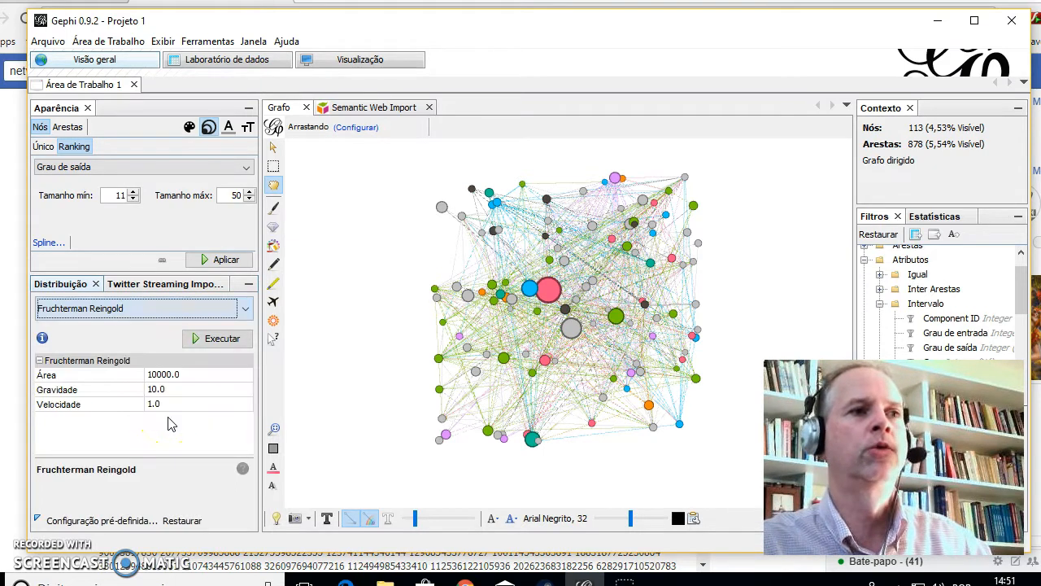
left_click(216, 344)
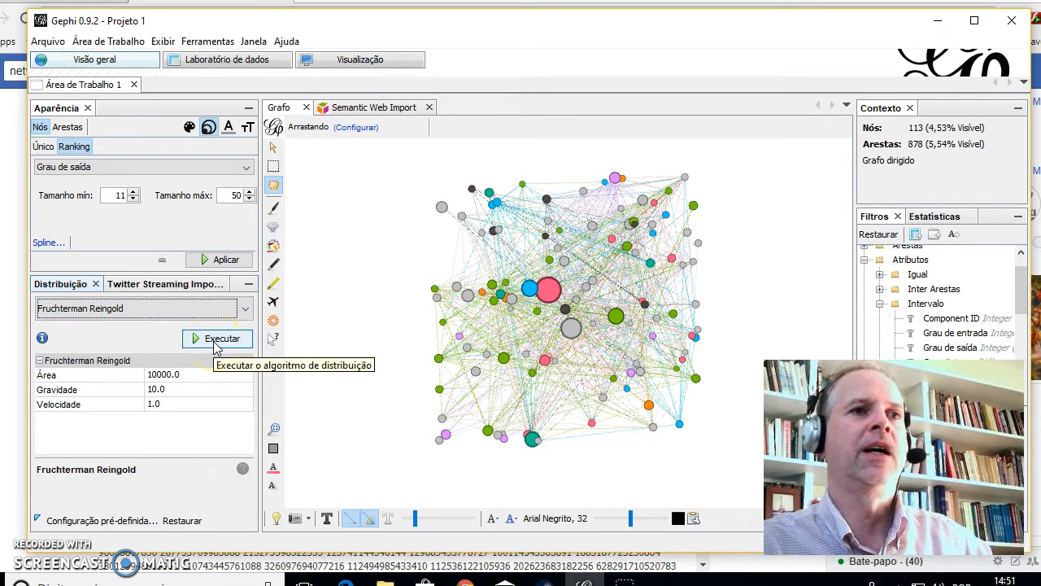
left_click(216, 345)
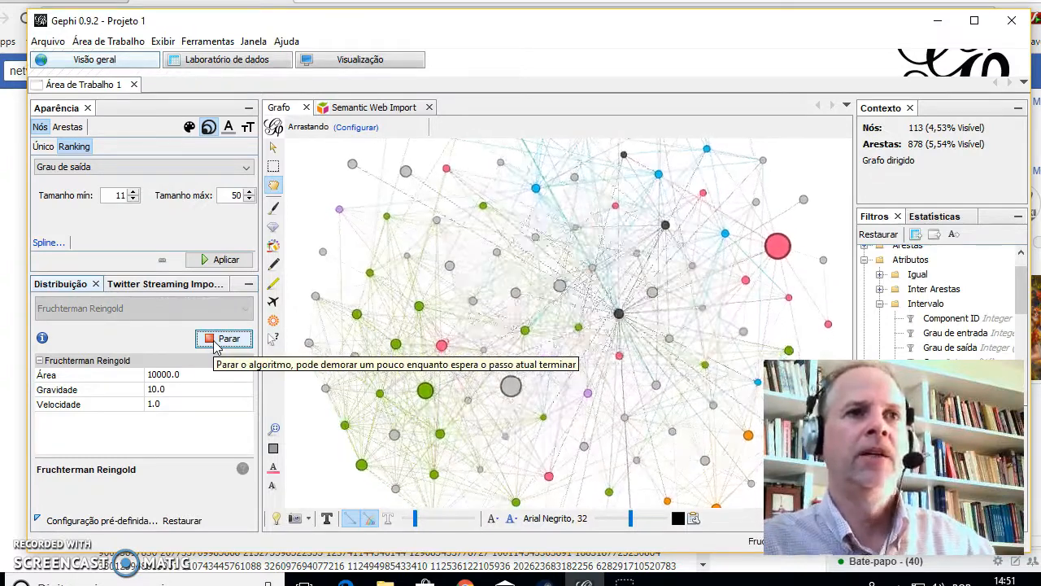
left_click(217, 342)
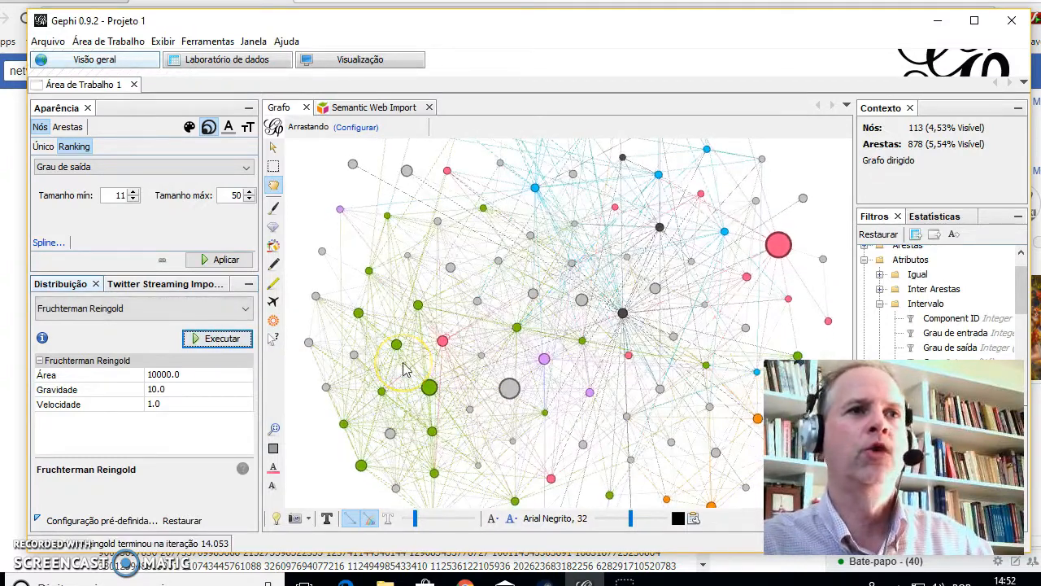
scroll(404, 370, "down", 1)
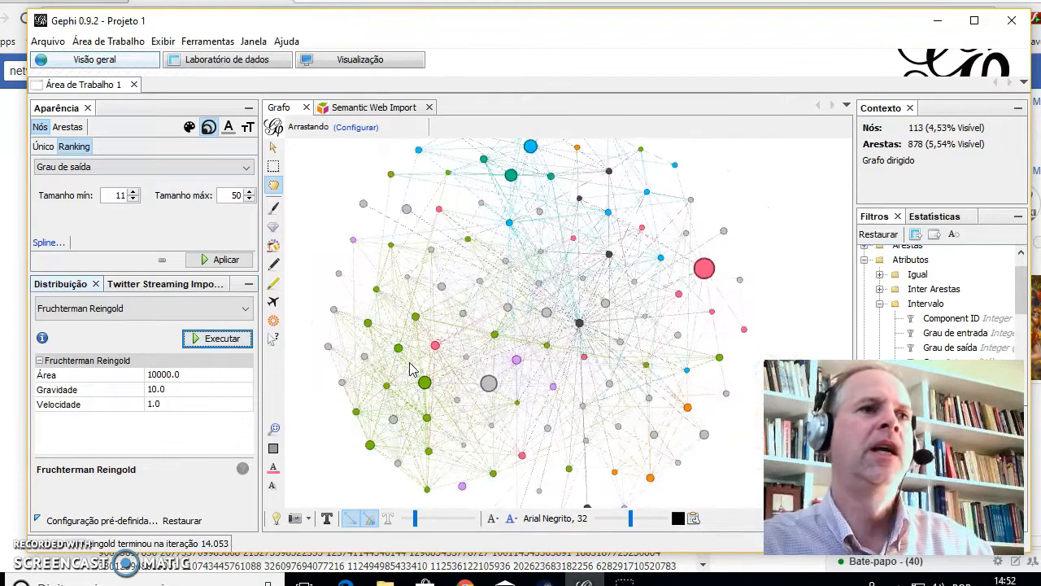
scroll(410, 369, "down", 1)
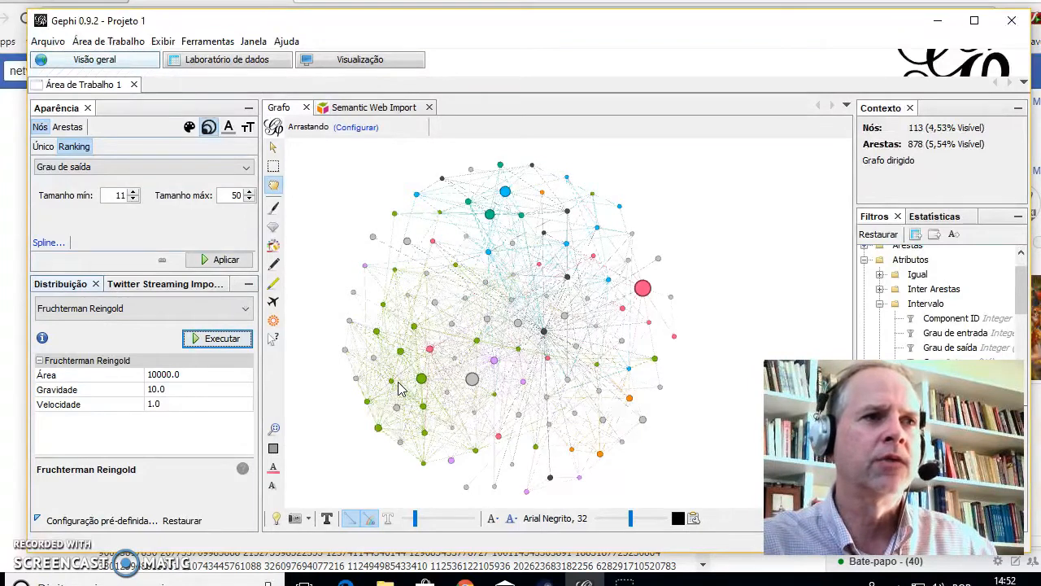
Step: Refresh the preview rendering with the new node layout
left_click(363, 68)
left_click(187, 500)
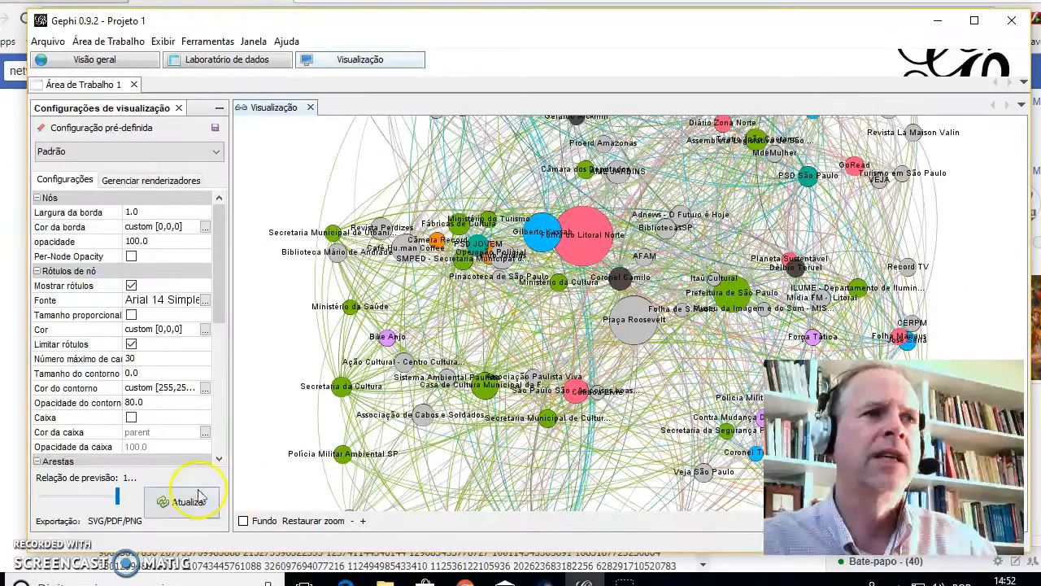
left_click(196, 499)
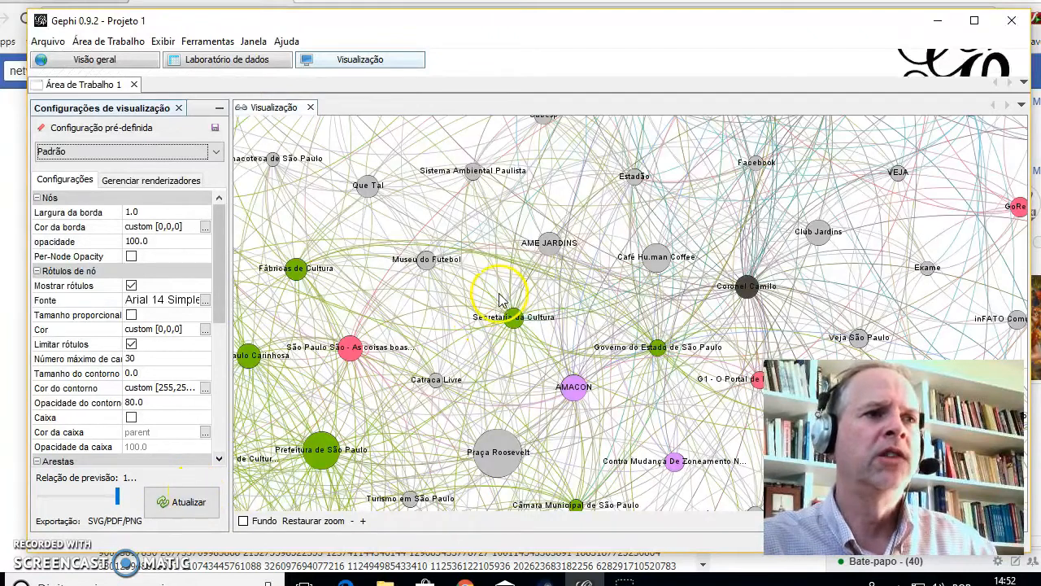
Step: Examine the labeled nodes and category clusters in the preview, from the green government group to the large pink node
scroll(501, 299, "down", 1)
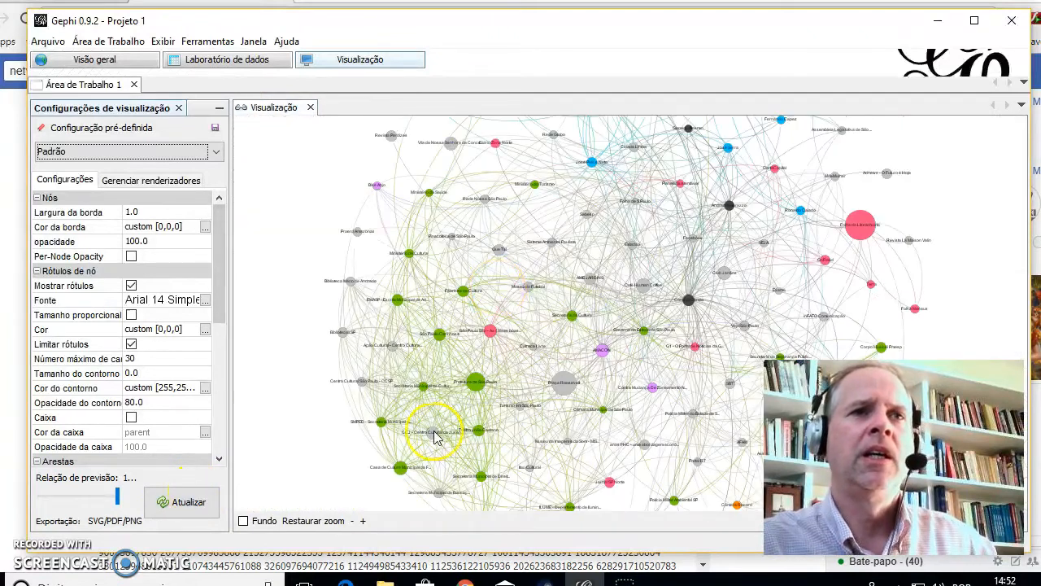
scroll(435, 438, "up", 1)
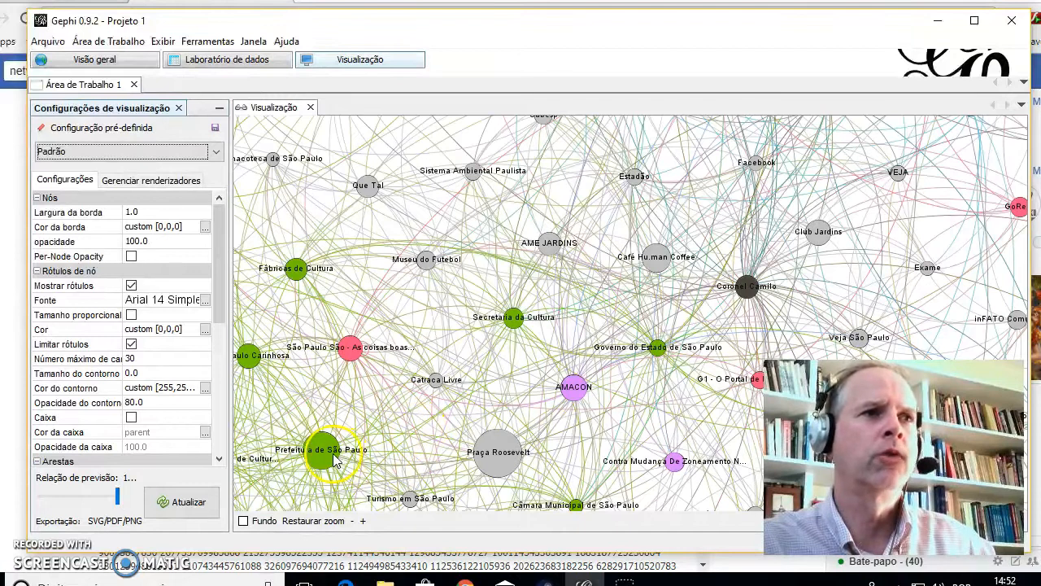
left_click_drag(325, 426, 444, 372)
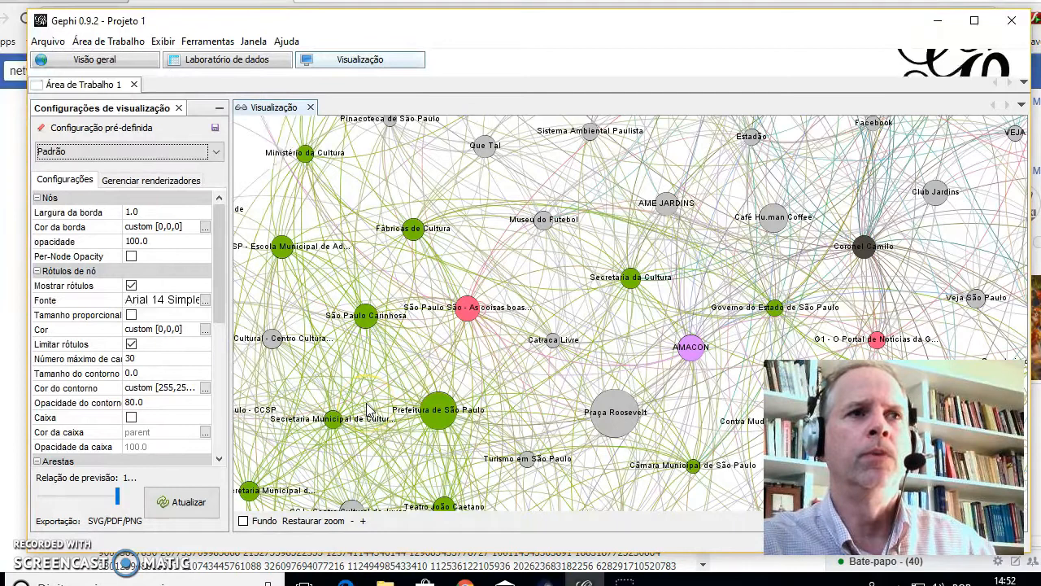
left_click_drag(324, 308, 389, 288)
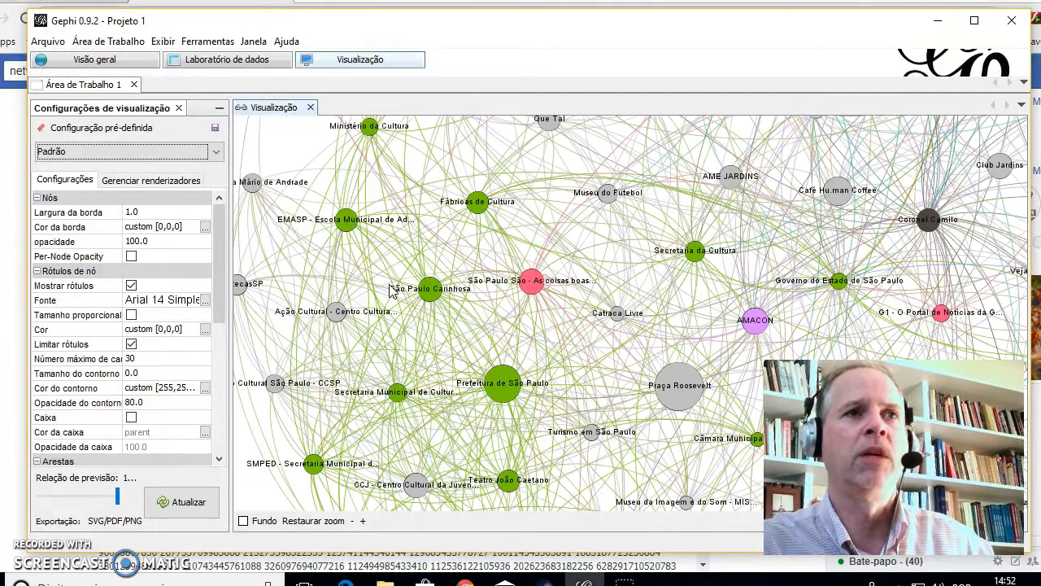
scroll(391, 293, "down", 3)
left_click_drag(572, 275, 423, 293)
left_click_drag(635, 272, 483, 326)
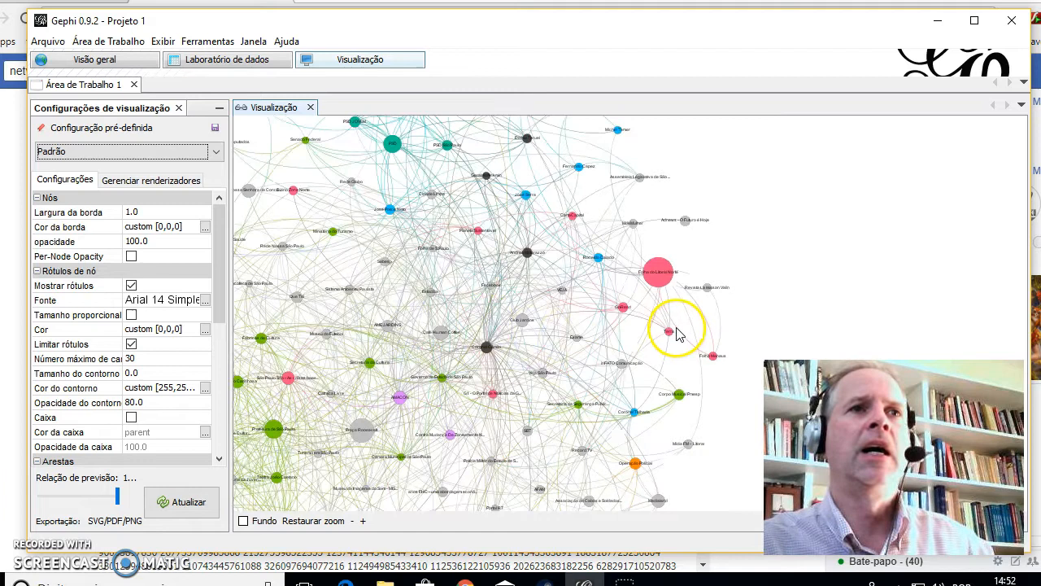
scroll(676, 333, "up", 3)
scroll(673, 364, "up", 3)
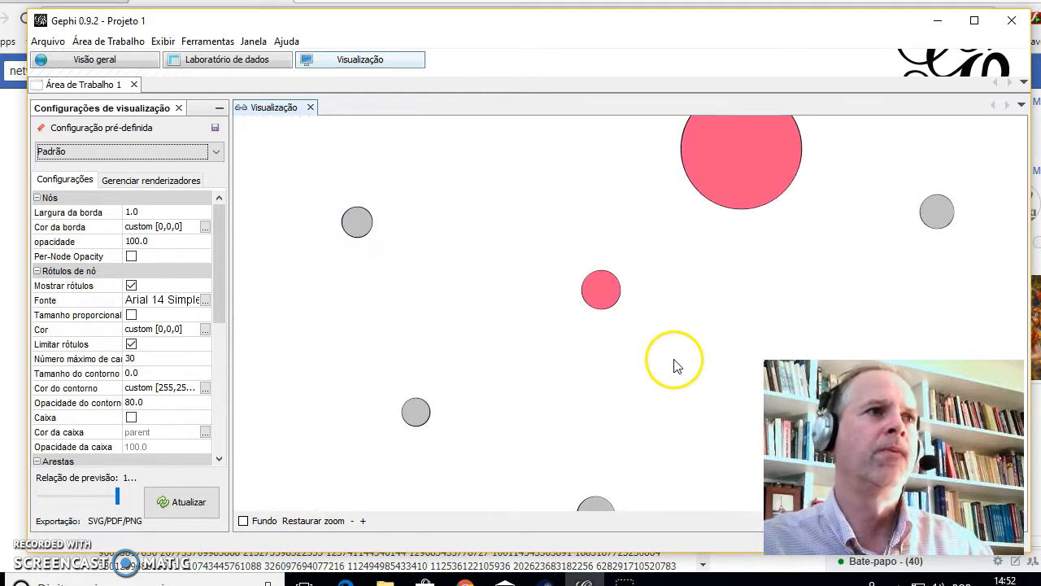
Step: Examine the large pink Folha do Litoral Norte node and its connections to neighbouring pages in the preview
scroll(613, 304, "down", 3)
scroll(574, 301, "up", 3)
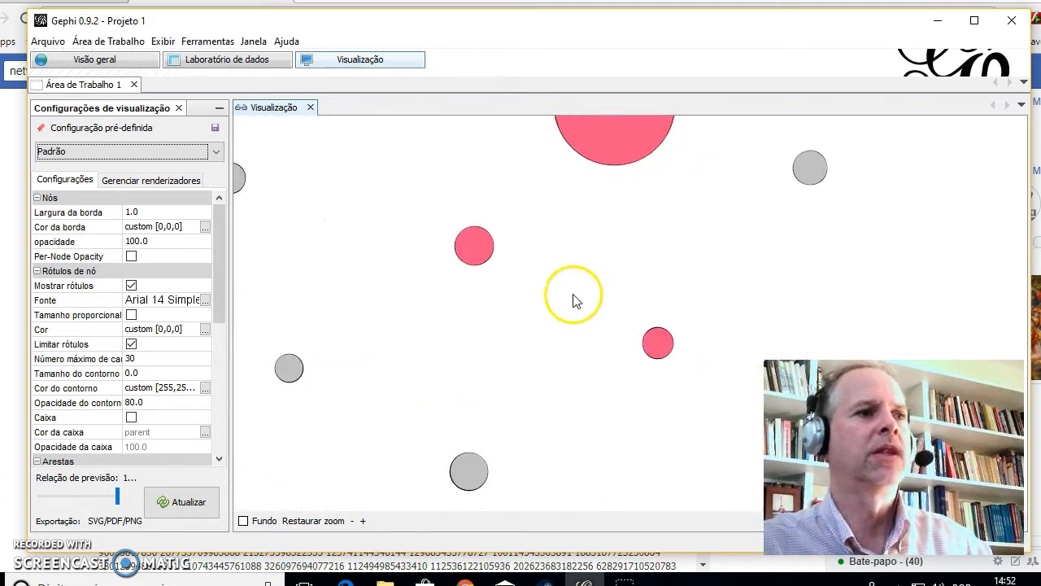
scroll(574, 301, "down", 3)
scroll(598, 253, "up", 3)
left_click_drag(598, 253, 620, 388)
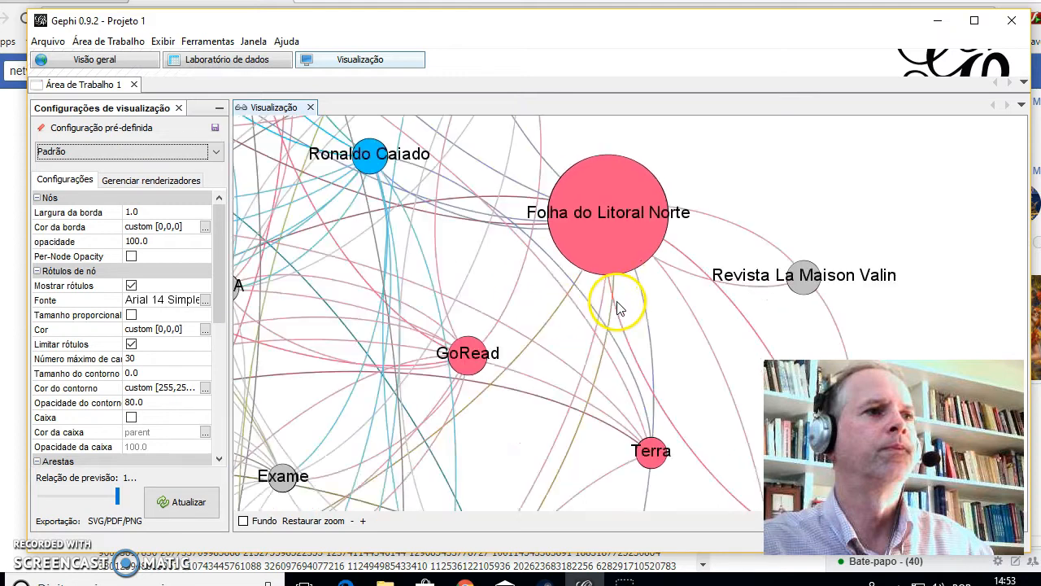
scroll(468, 285, "down", 2)
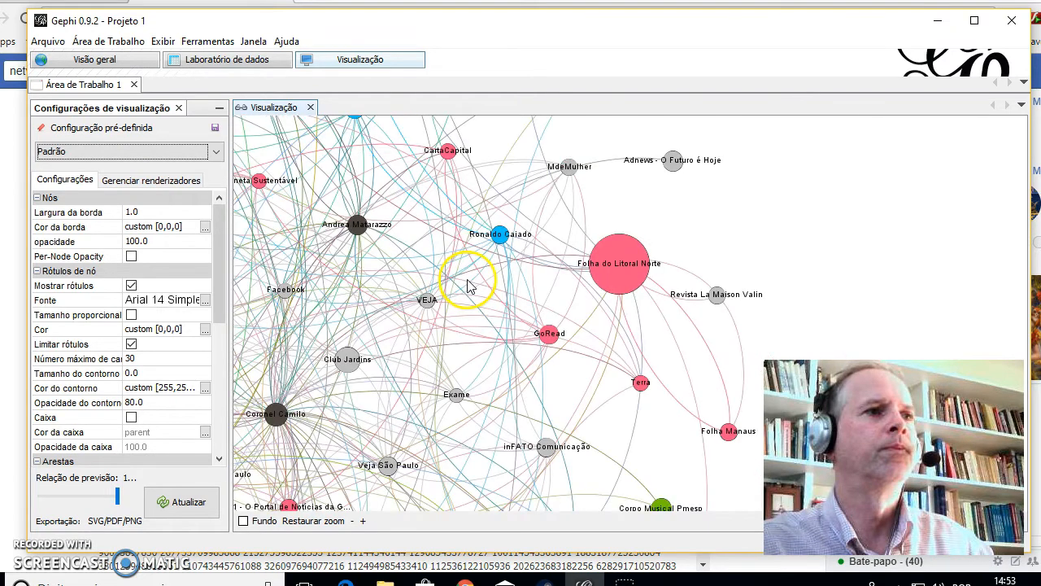
scroll(469, 285, "down", 2)
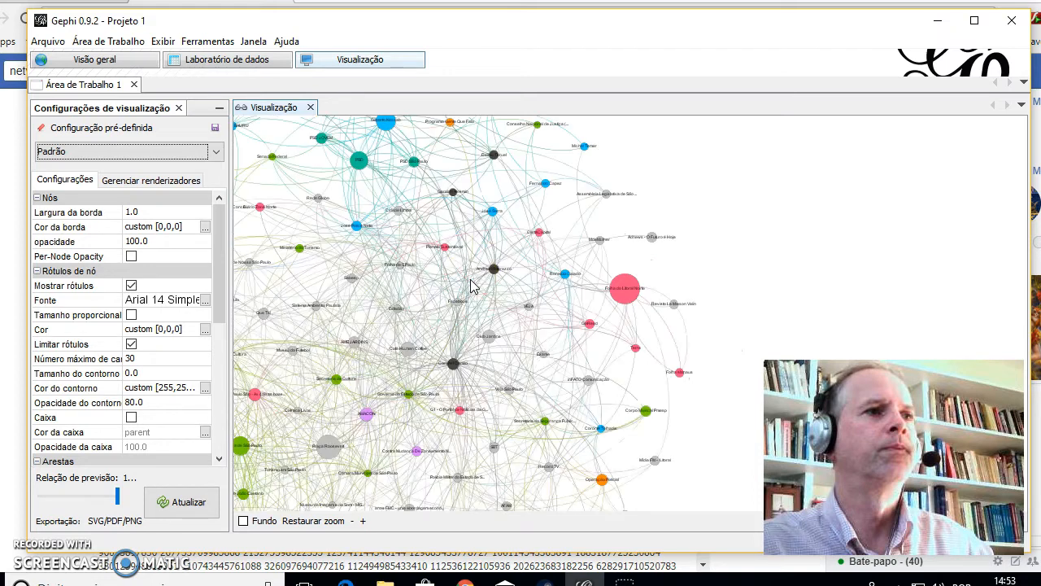
Step: Run the Yifan Hu proportional layout on the graph in the overview and look at the resulting node clusters
left_click(93, 63)
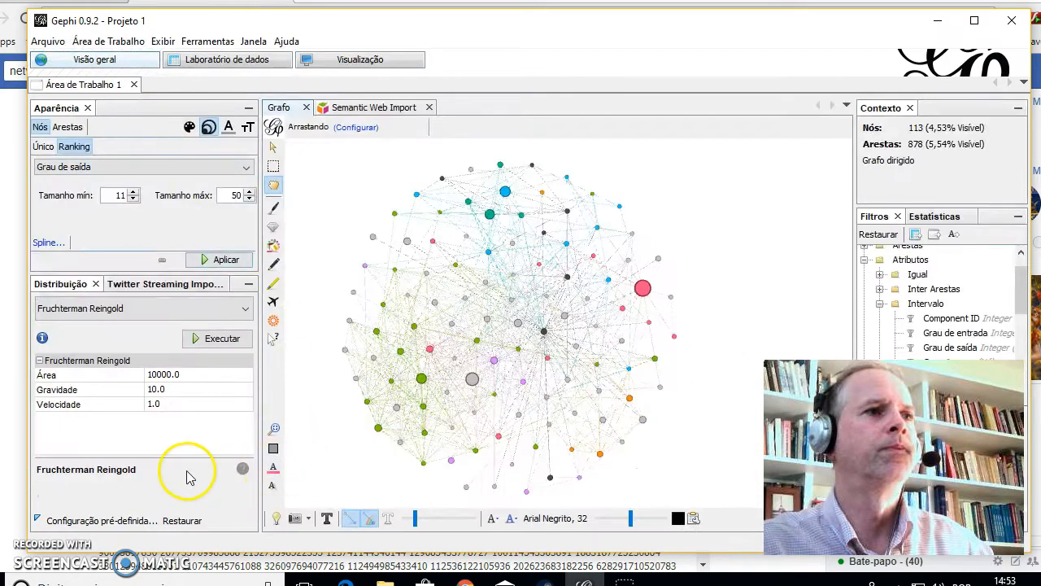
left_click(181, 310)
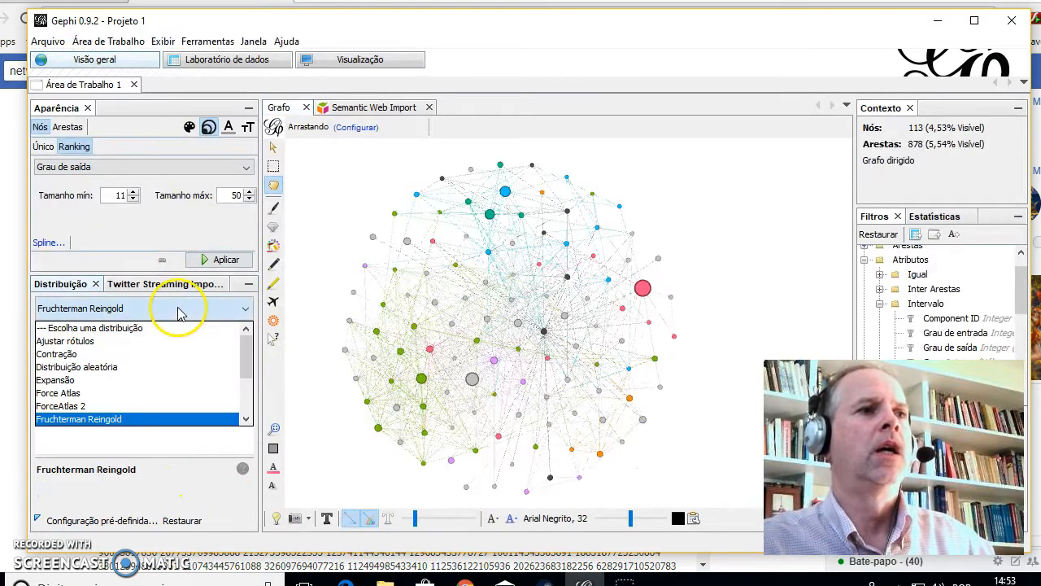
left_click_drag(248, 365, 248, 406)
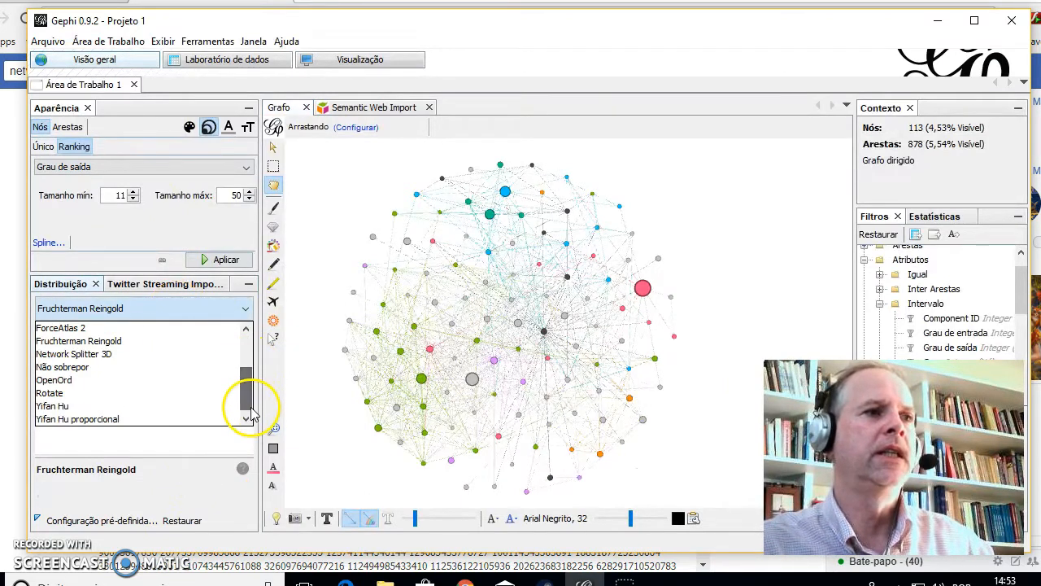
left_click(193, 420)
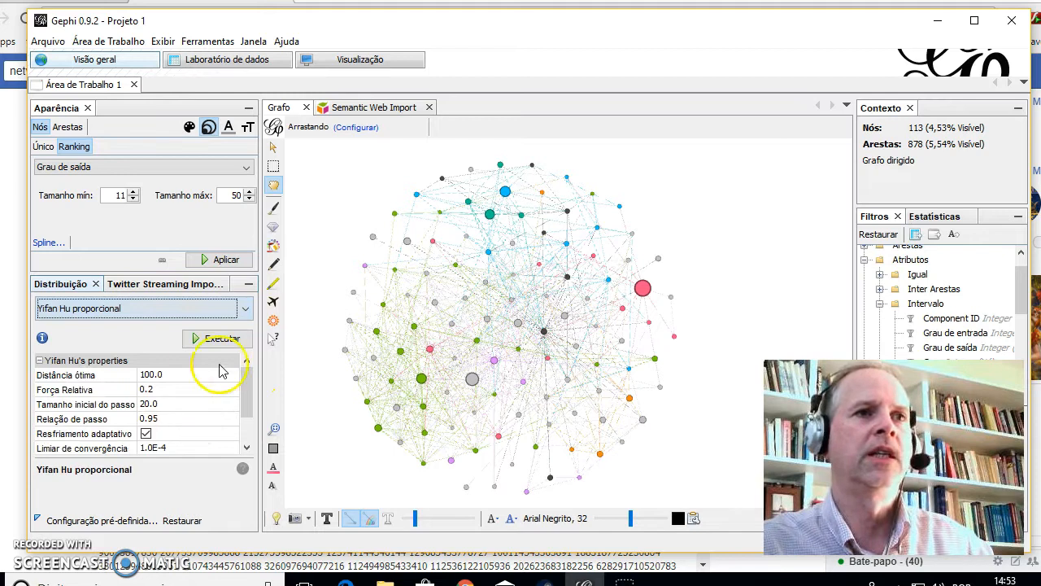
left_click(247, 342)
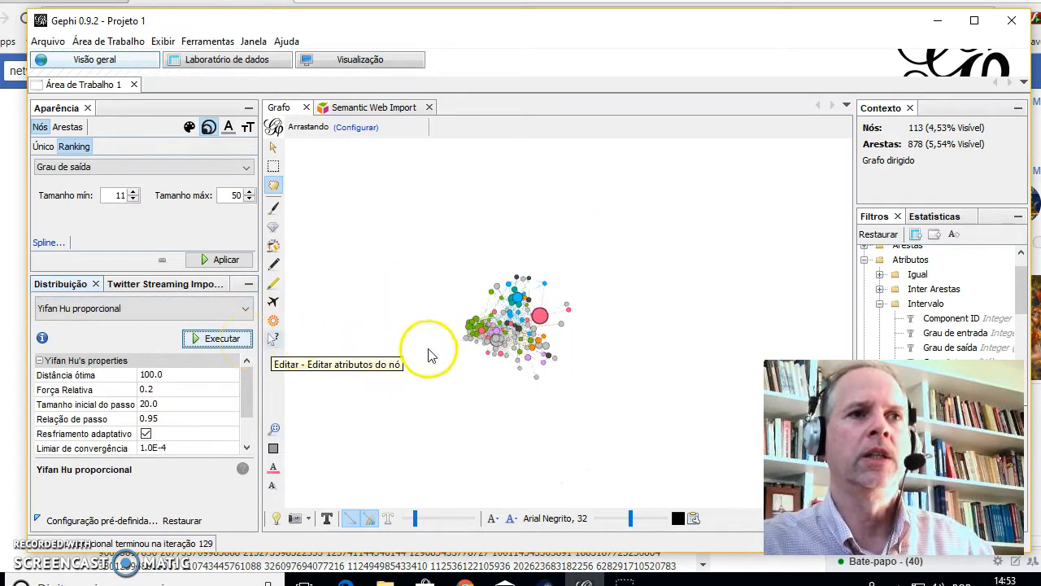
scroll(482, 350, "up", 3)
scroll(482, 350, "up", 4)
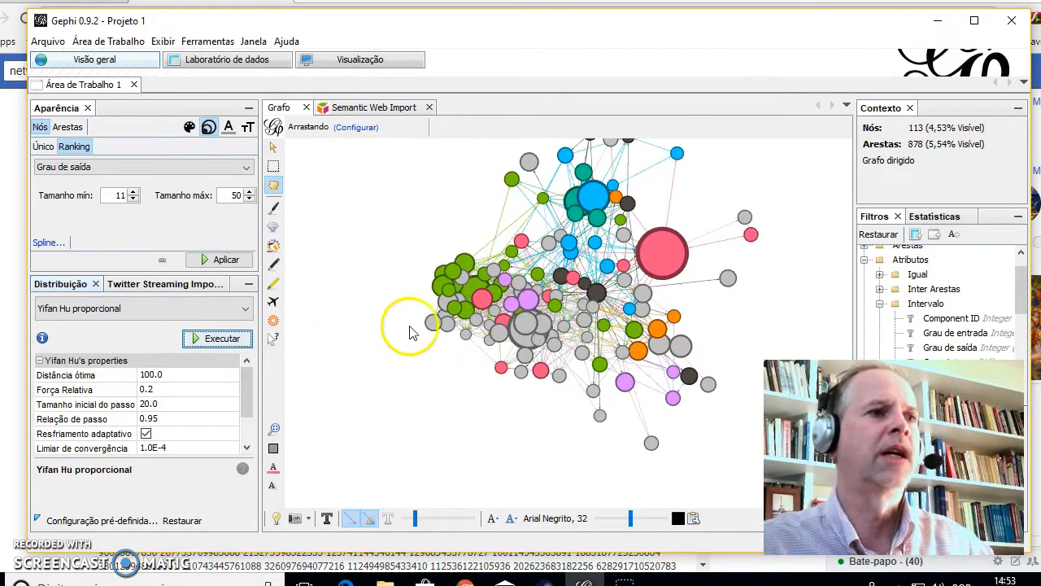
Step: Refresh the preview with the Yifan Hu proportional layout and inspect the labeled clusters up close
left_click(369, 75)
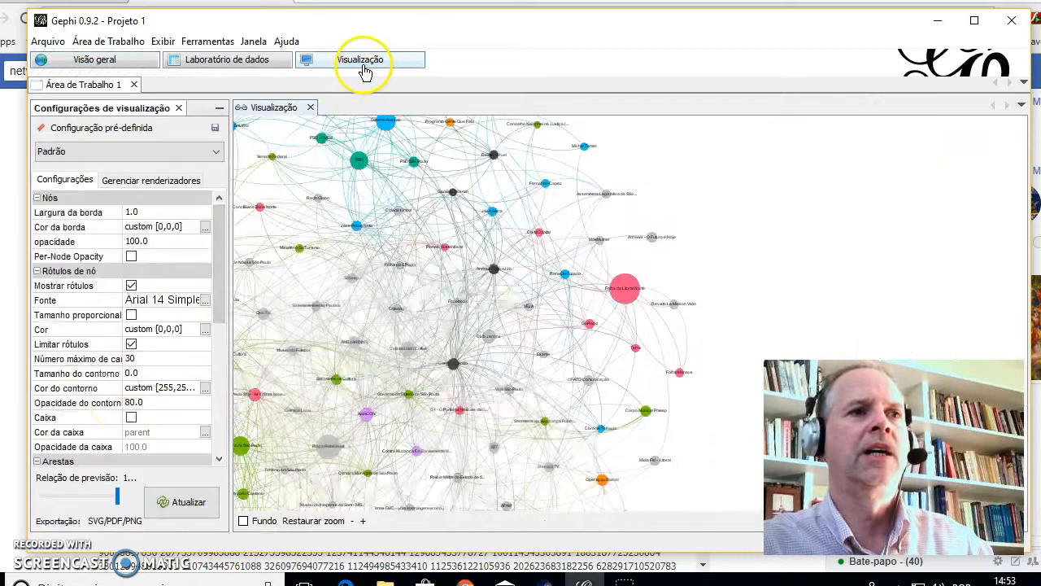
left_click(177, 501)
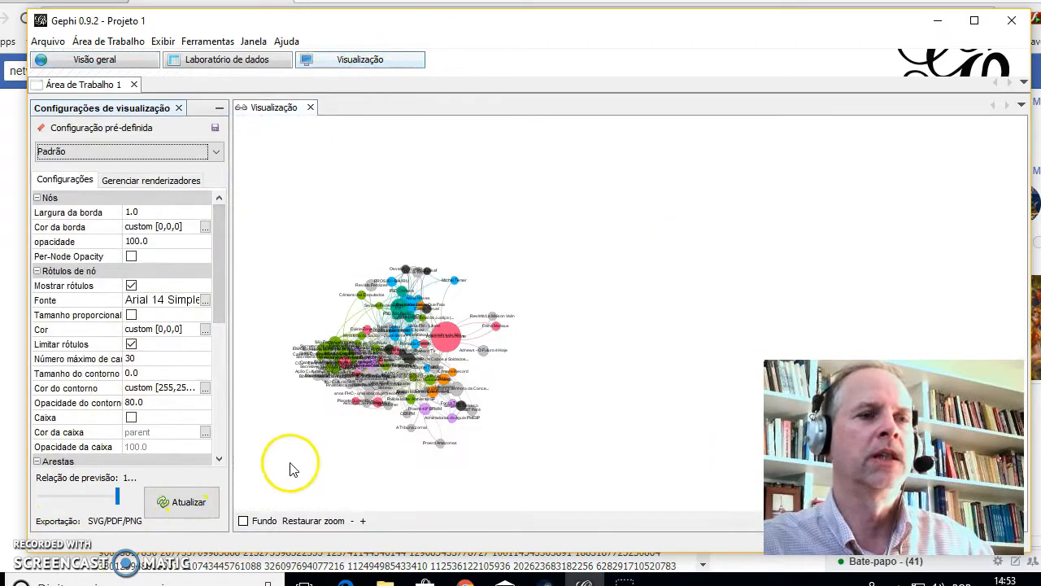
scroll(329, 358, "up", 3)
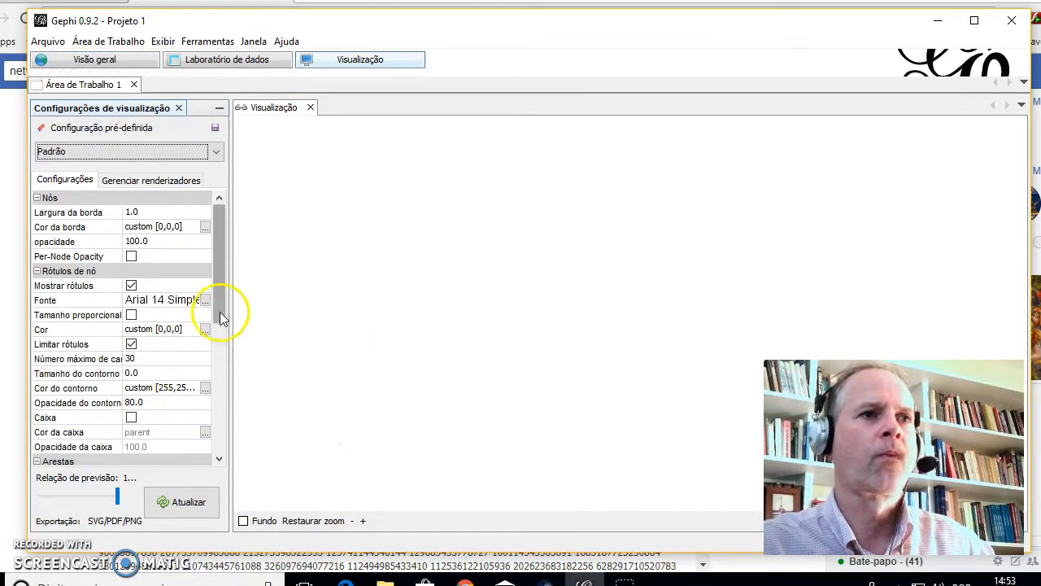
scroll(292, 419, "down", 5)
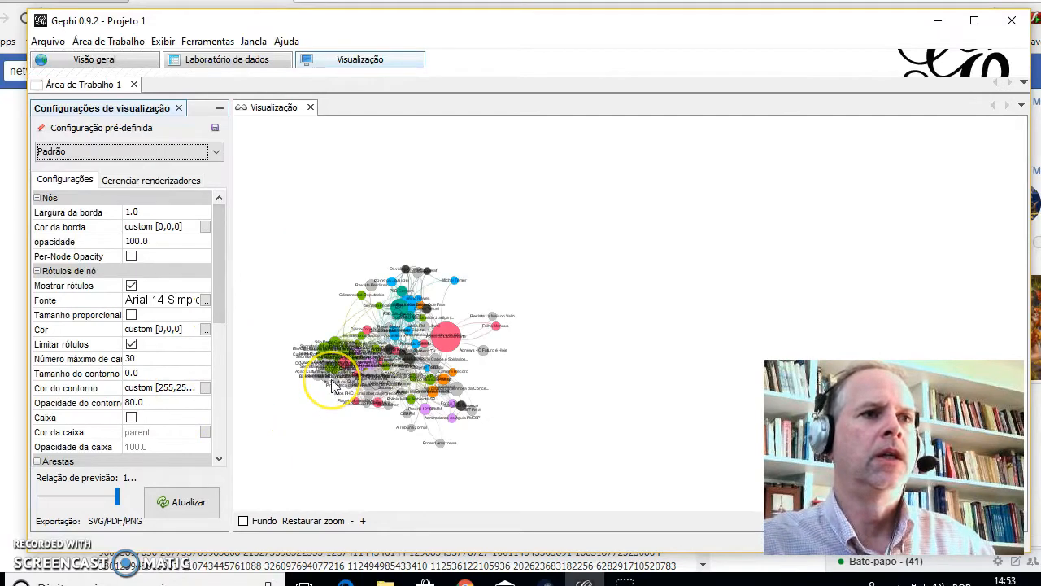
scroll(358, 366, "up", 3)
scroll(341, 393, "down", 3)
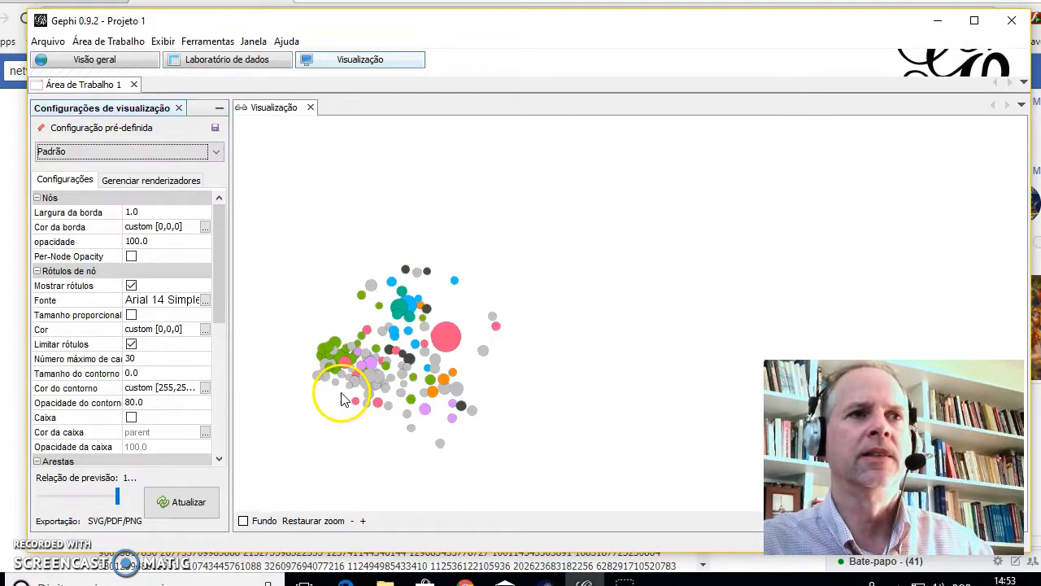
left_click(118, 495)
left_click_drag(284, 354, 547, 353)
scroll(498, 327, "up", 1)
scroll(552, 360, "up", 1)
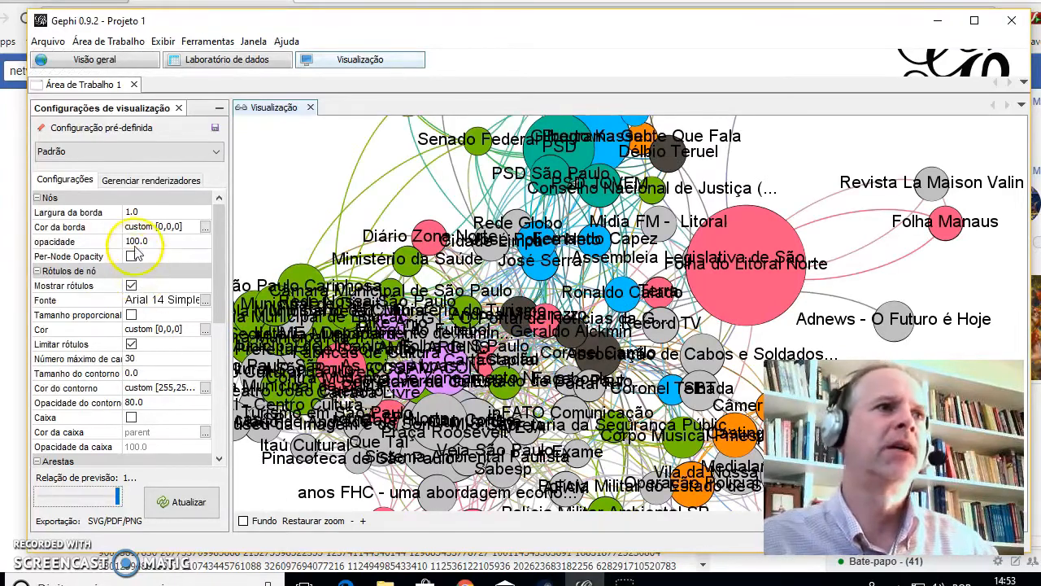
Step: Hide the node labels, refresh the preview to inspect the bare clusters, and return to the graph overview
left_click(131, 285)
left_click(186, 501)
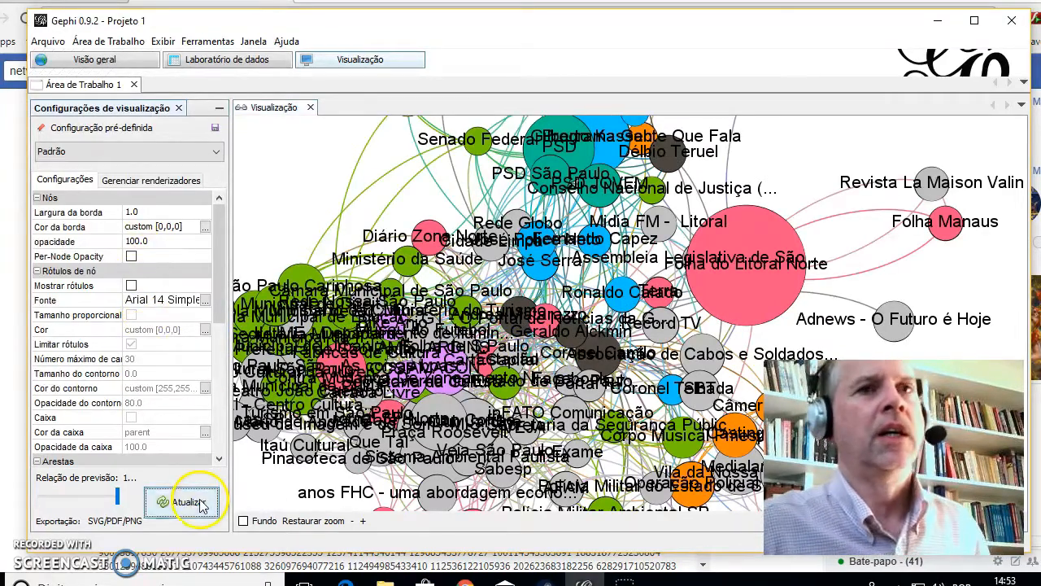
left_click_drag(388, 353, 467, 344)
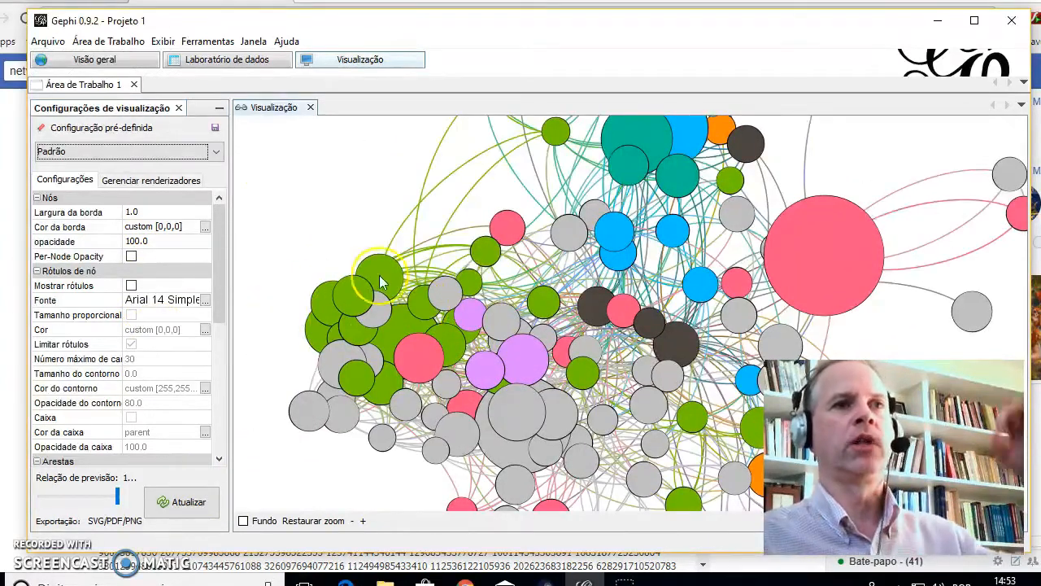
left_click(91, 63)
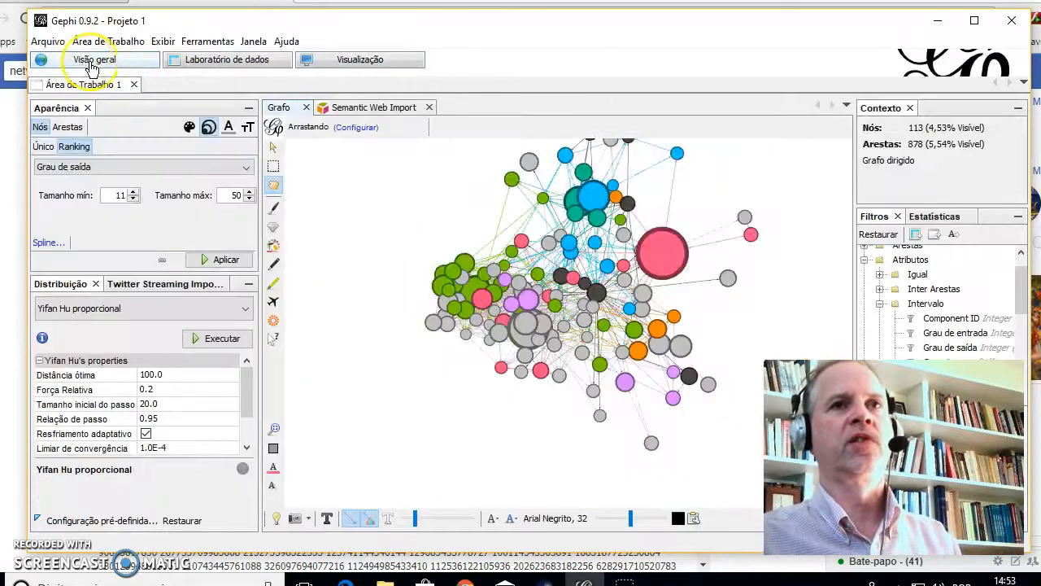